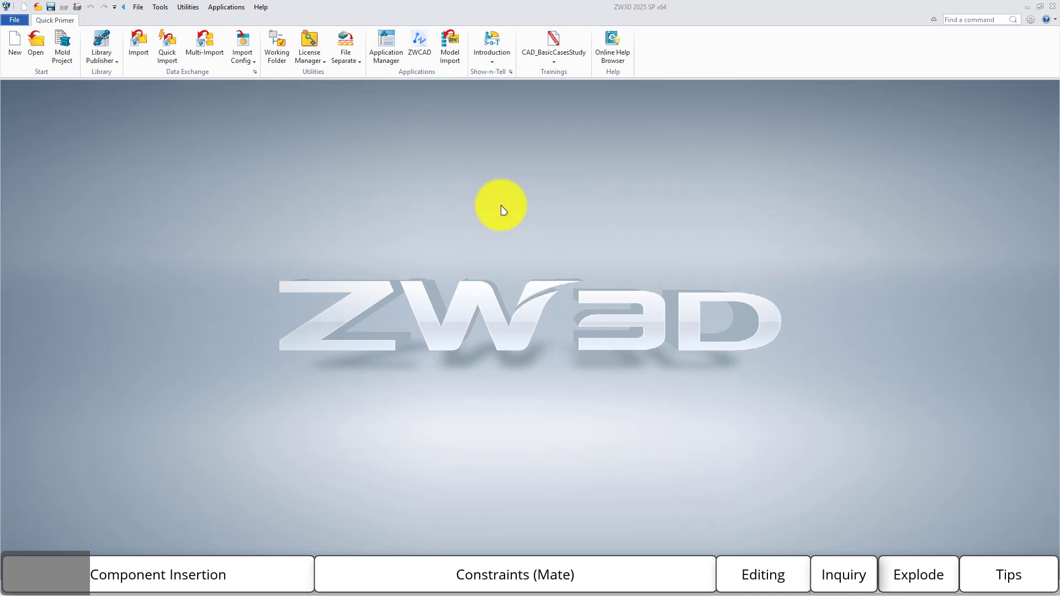
- Create a blank standard assembly file named Sample and save it in the Demo folder
{"action": "left_click", "coordinate": [13, 58]}
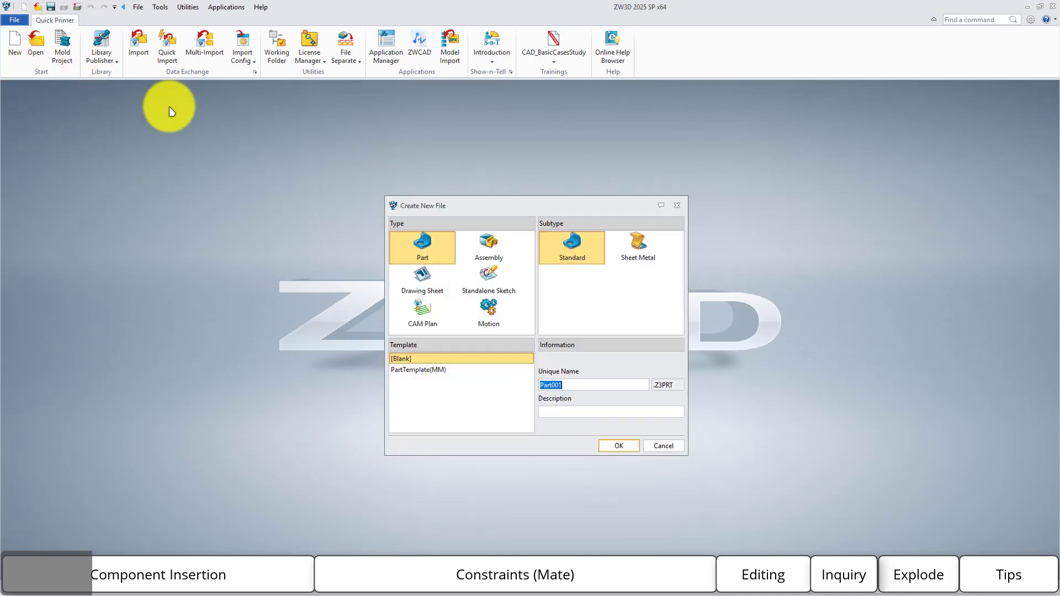
{"action": "left_click", "coordinate": [486, 247]}
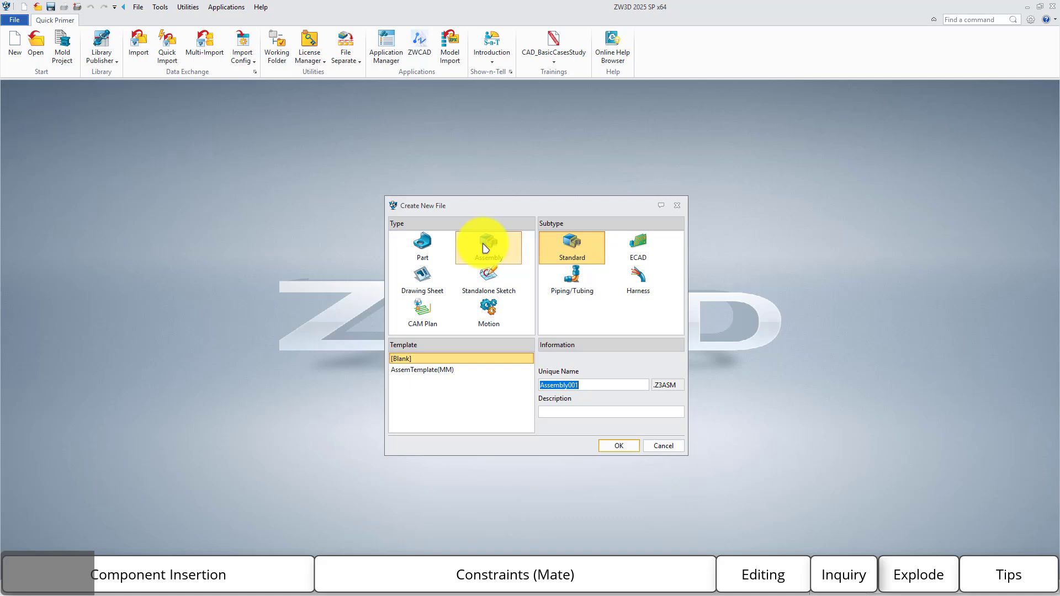
{"action": "left_click", "coordinate": [592, 385]}
{"action": "double_click", "coordinate": [585, 386]}
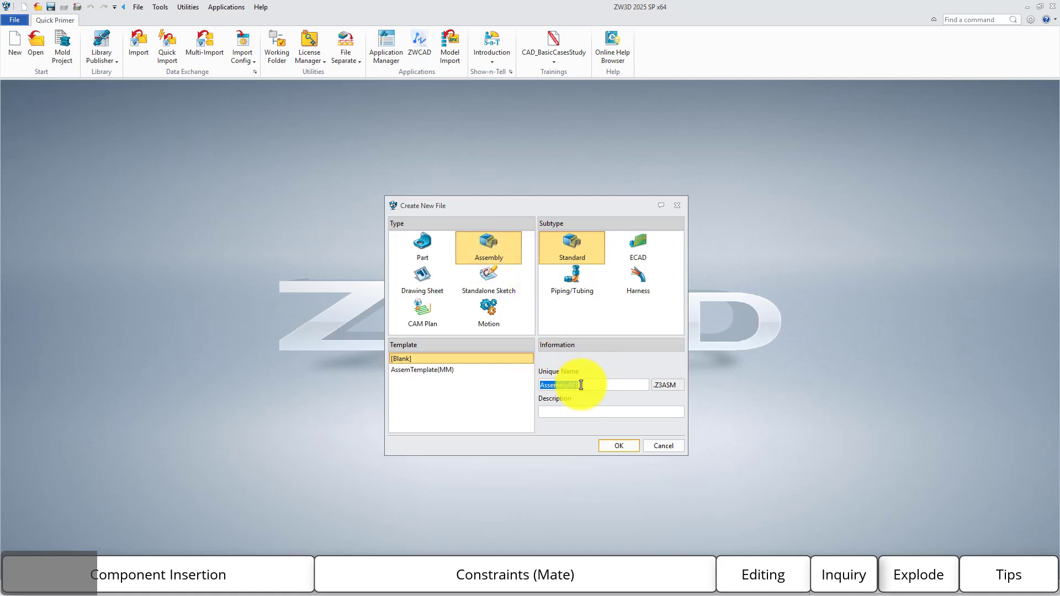
{"action": "key", "text": "BackSpace"}
{"action": "type", "text": "Sample"}
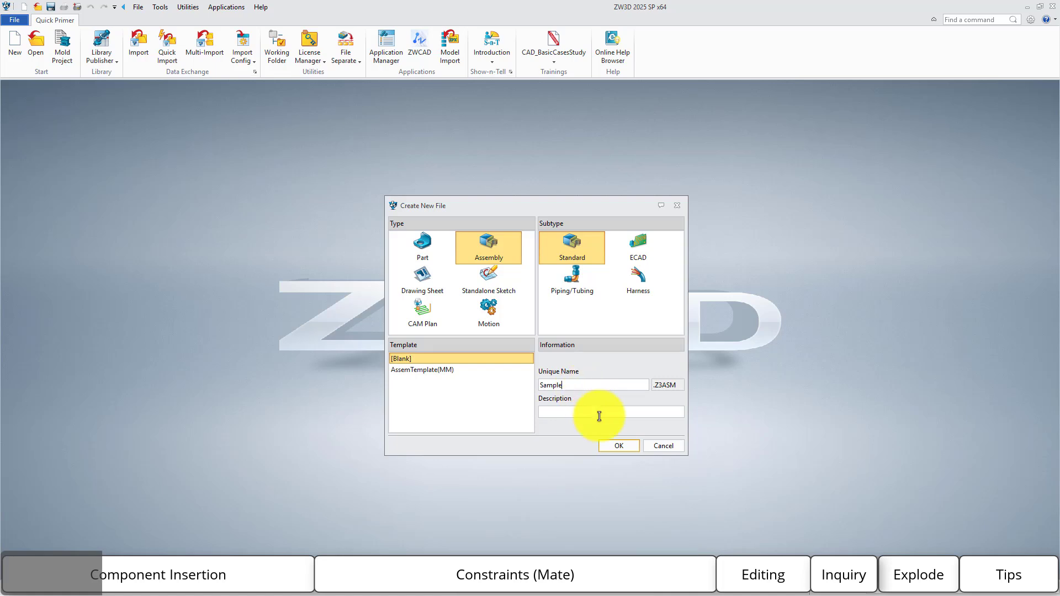
{"action": "left_click", "coordinate": [618, 447]}
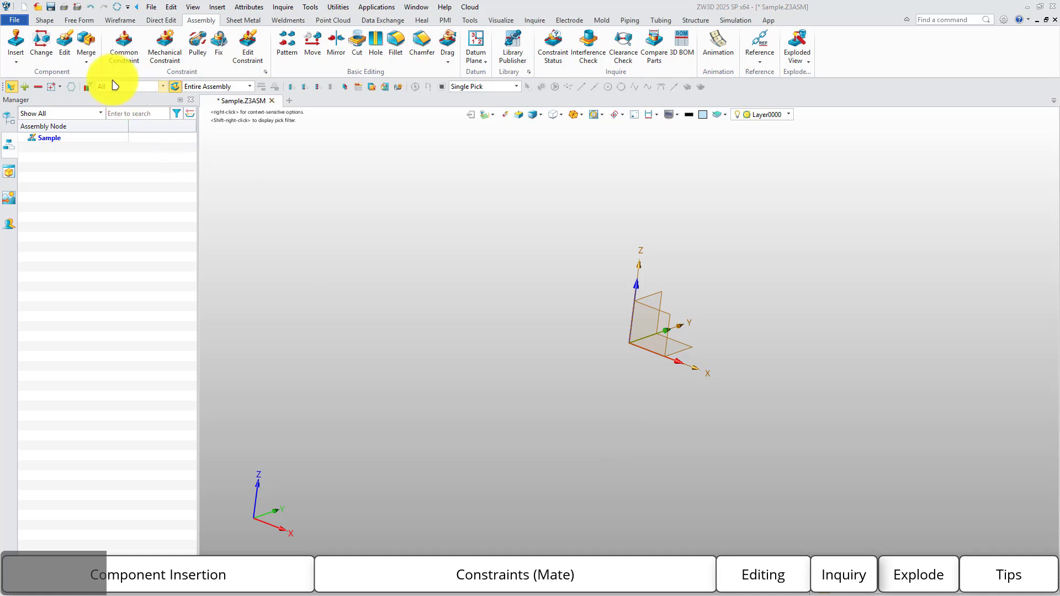
{"action": "left_click", "coordinate": [50, 7]}
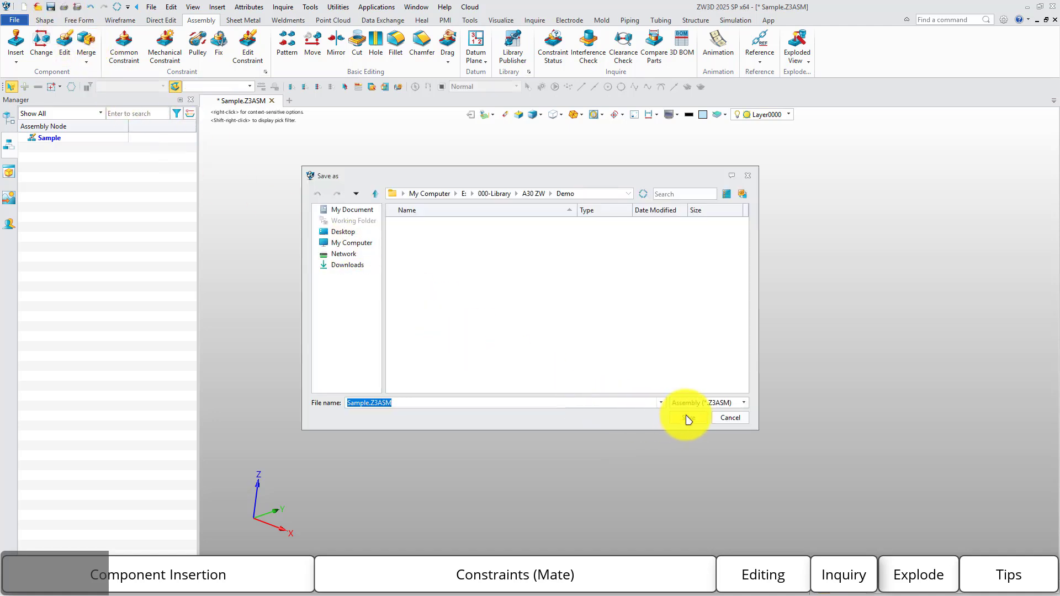
{"action": "left_click", "coordinate": [689, 418]}
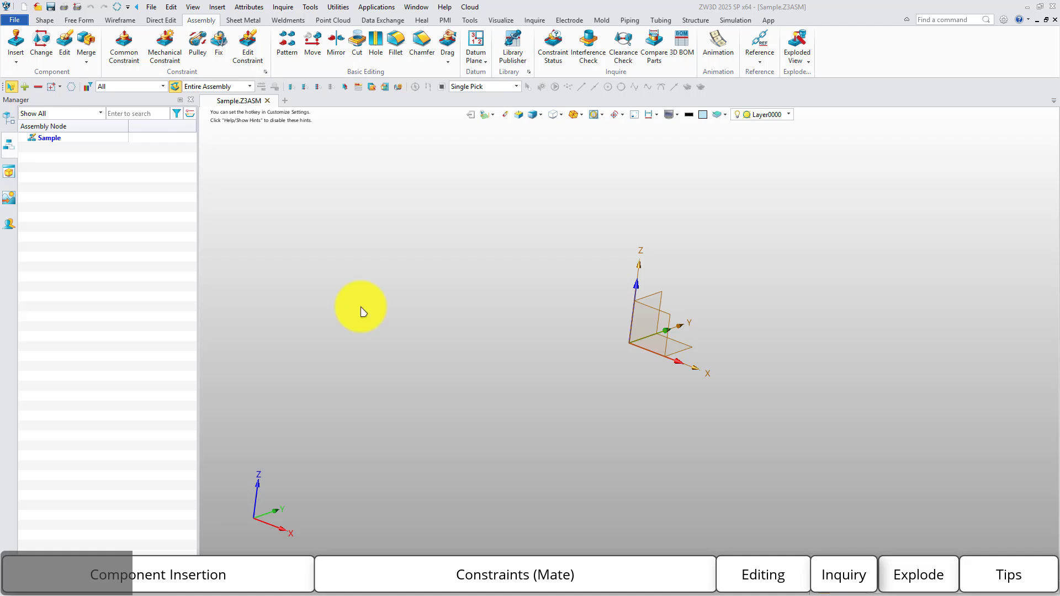
- Insert Valve Body.Z3PRT from the Valve folder into the assembly using the Default frame placement
{"action": "left_click", "coordinate": [15, 49]}
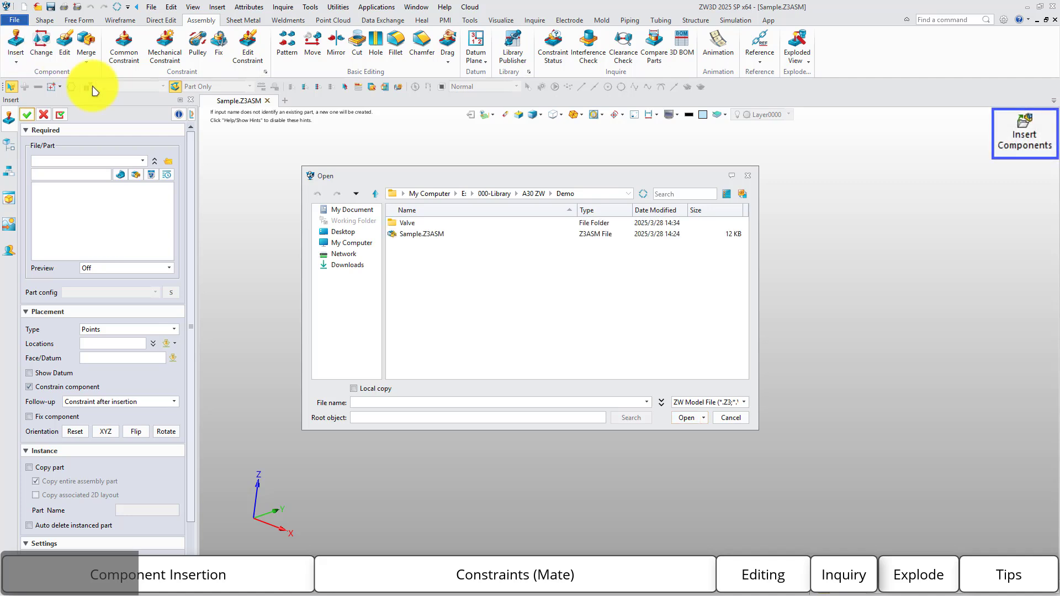
{"action": "double_click", "coordinate": [406, 224]}
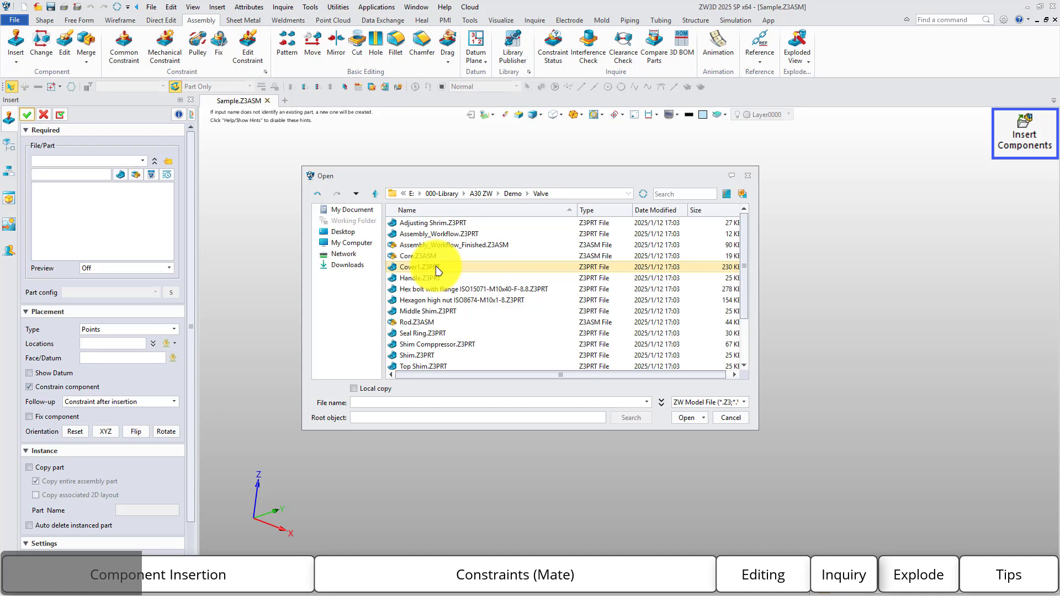
{"action": "scroll", "coordinate": [439, 307], "scroll_direction": "down", "scroll_amount": 3}
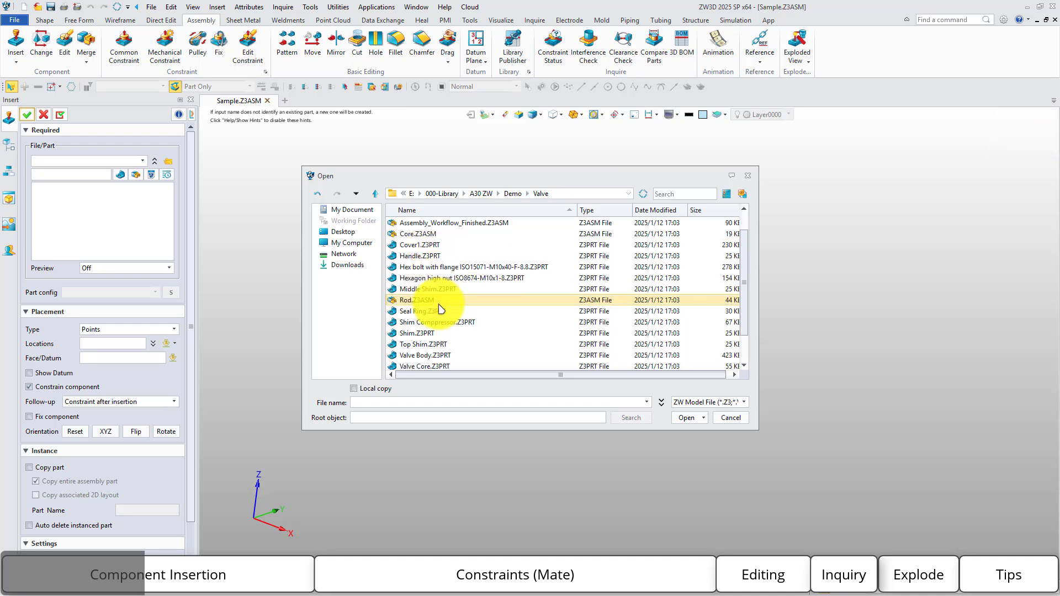
{"action": "left_click", "coordinate": [437, 344]}
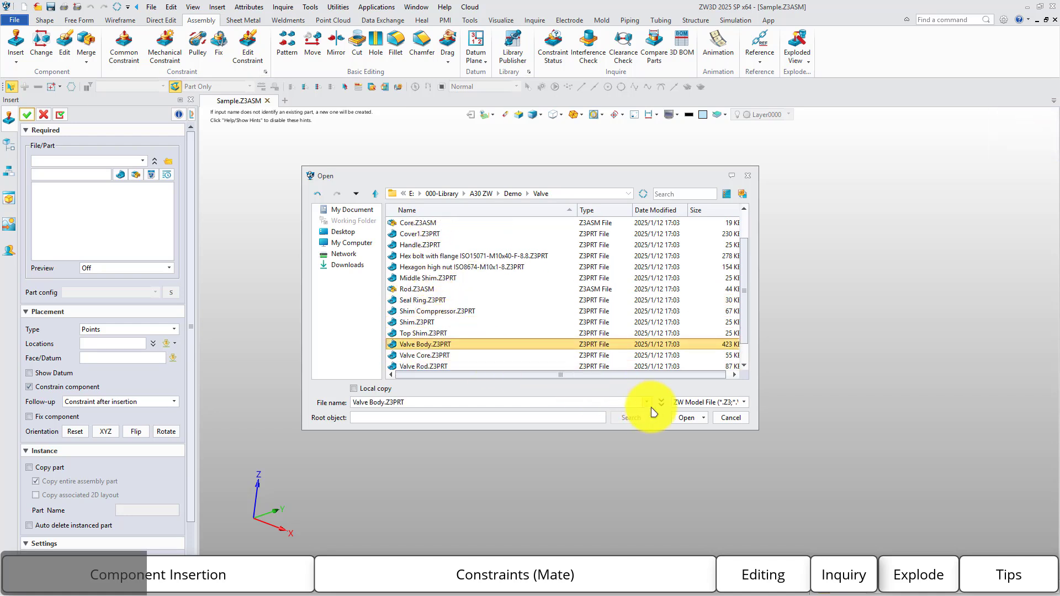
{"action": "left_click", "coordinate": [685, 417]}
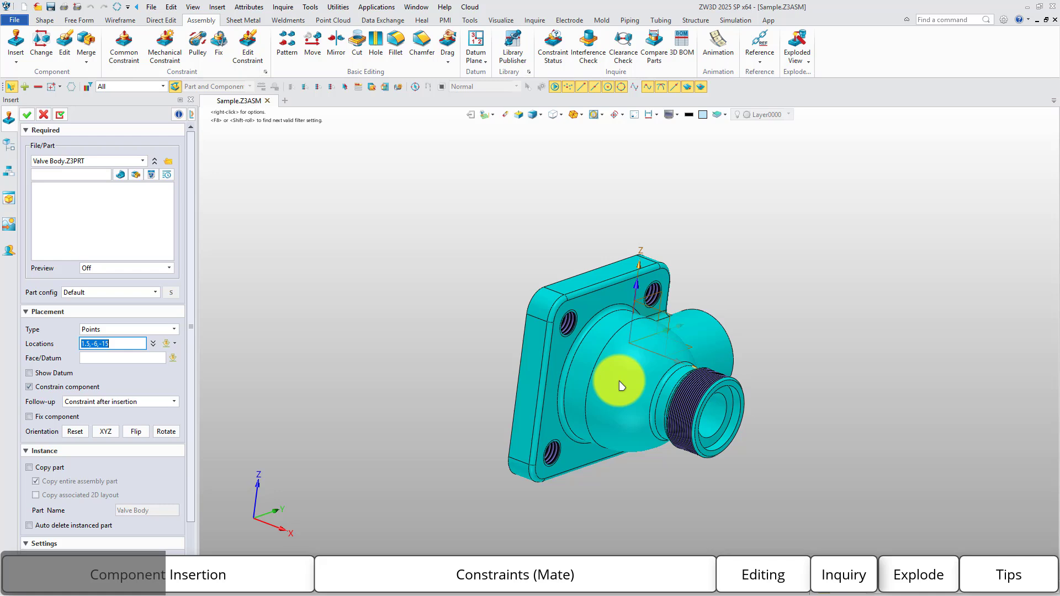
{"action": "left_click", "coordinate": [157, 330]}
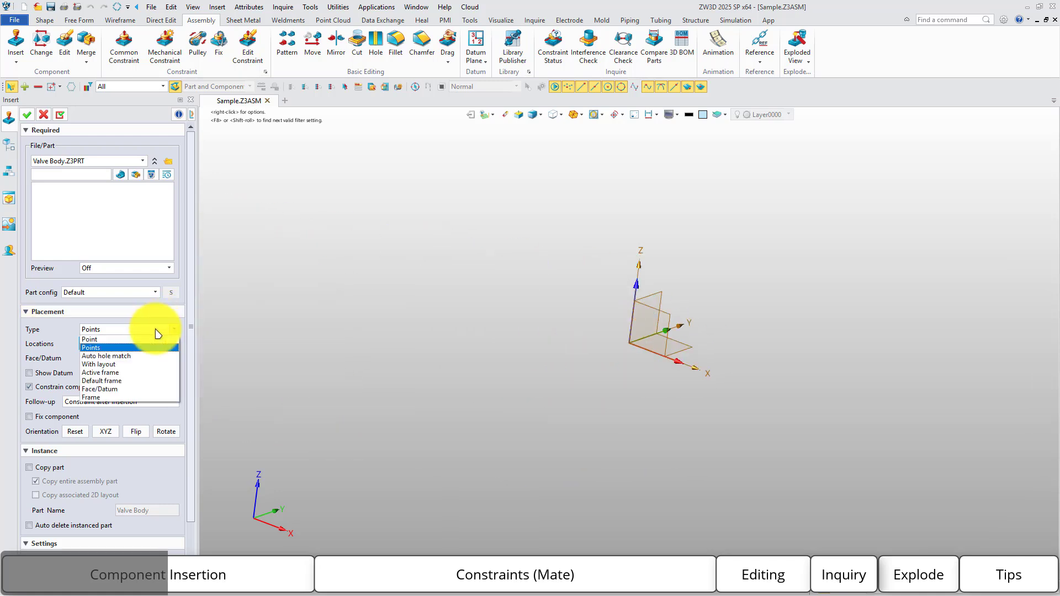
{"action": "left_click", "coordinate": [160, 381]}
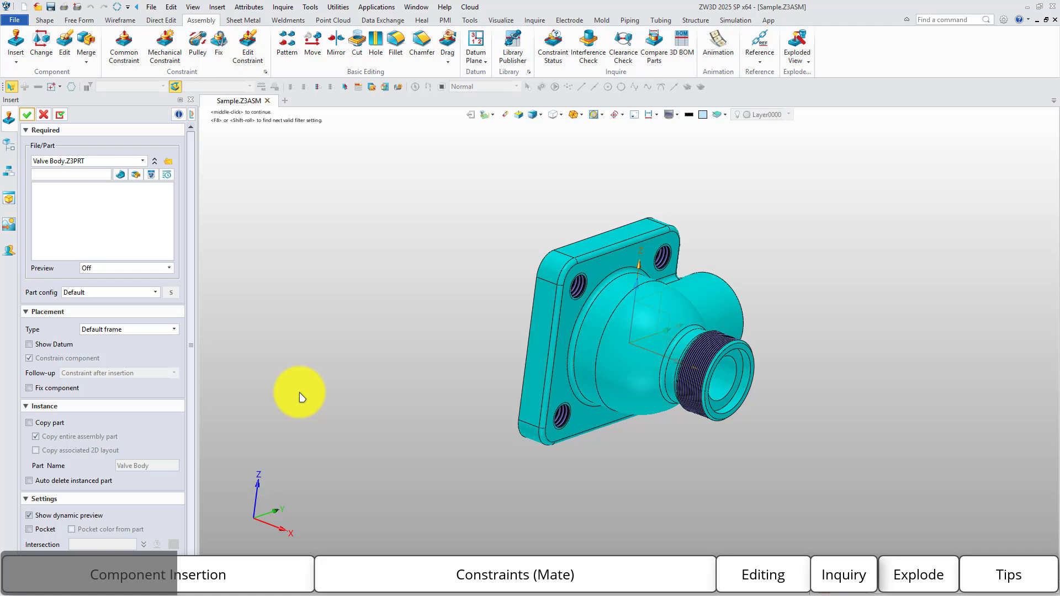
{"action": "middle_click", "coordinate": [387, 367]}
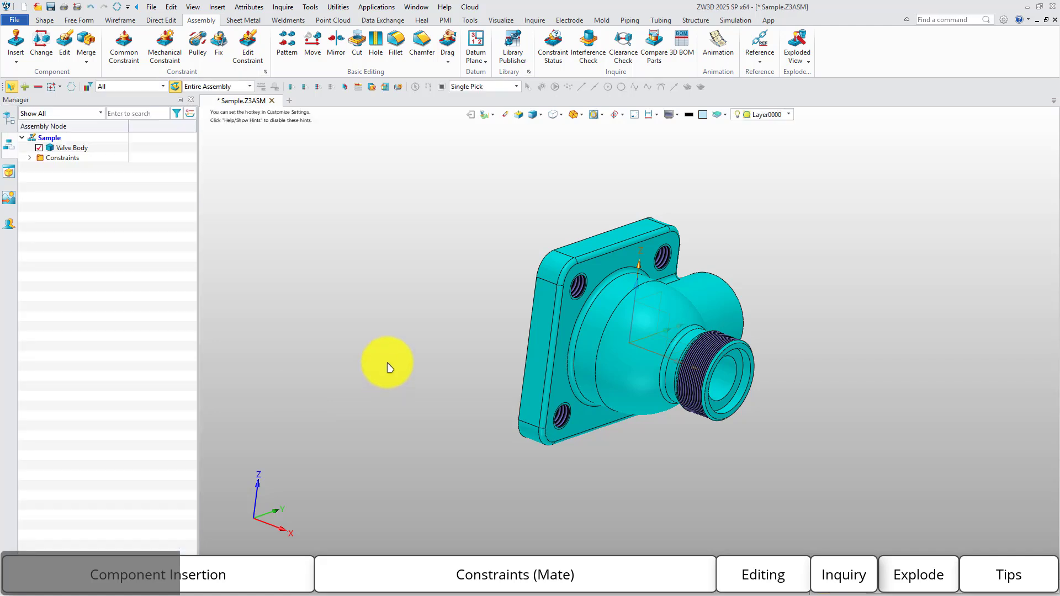
- Try inserting Rod.Z3ASM with Point placement beside the valve body, leave the constraint editing without adding constraints, and undo the insertion
{"action": "left_click", "coordinate": [17, 47]}
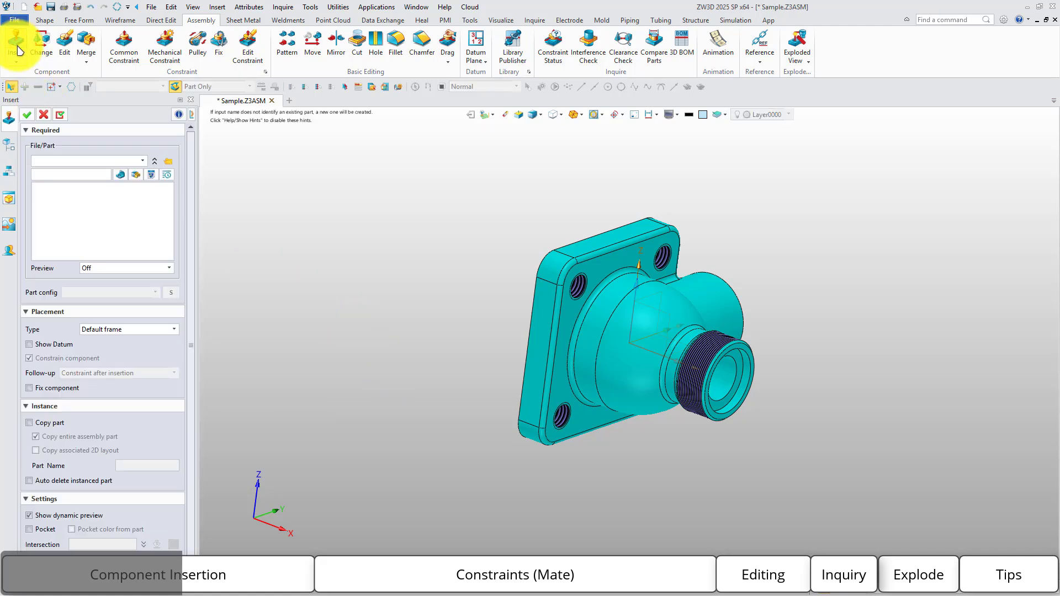
{"action": "left_click", "coordinate": [167, 162]}
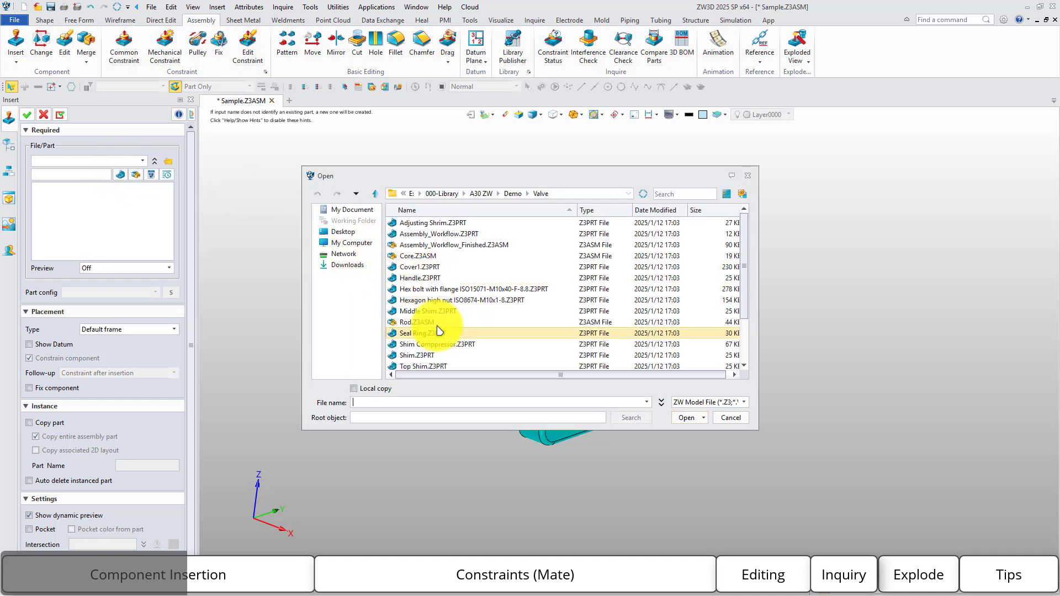
{"action": "left_click", "coordinate": [416, 322]}
{"action": "left_click", "coordinate": [688, 418]}
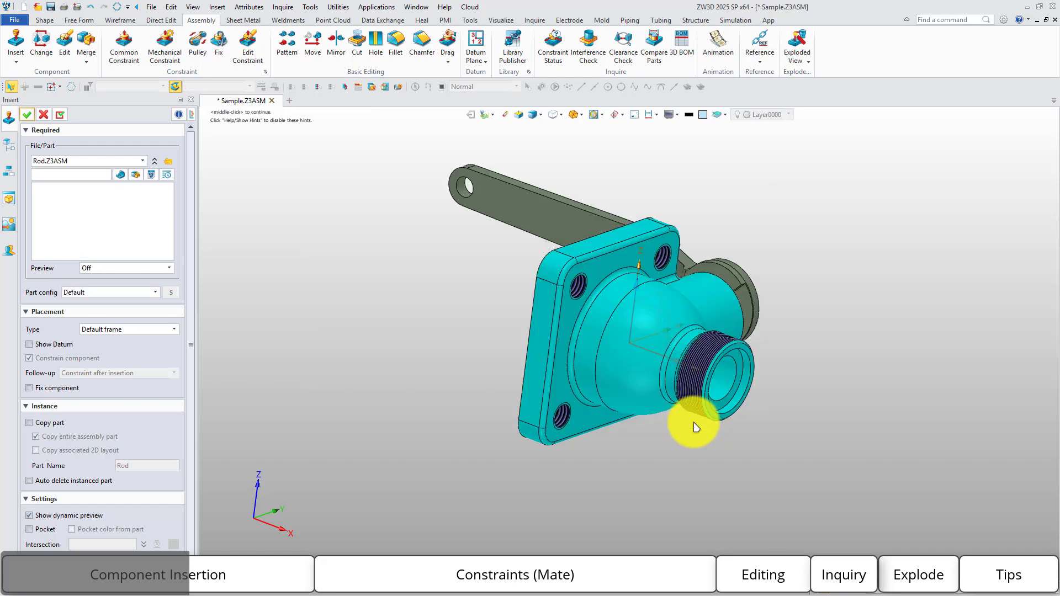
{"action": "right_click_drag", "start_coordinate": [783, 331], "coordinate": [800, 442]}
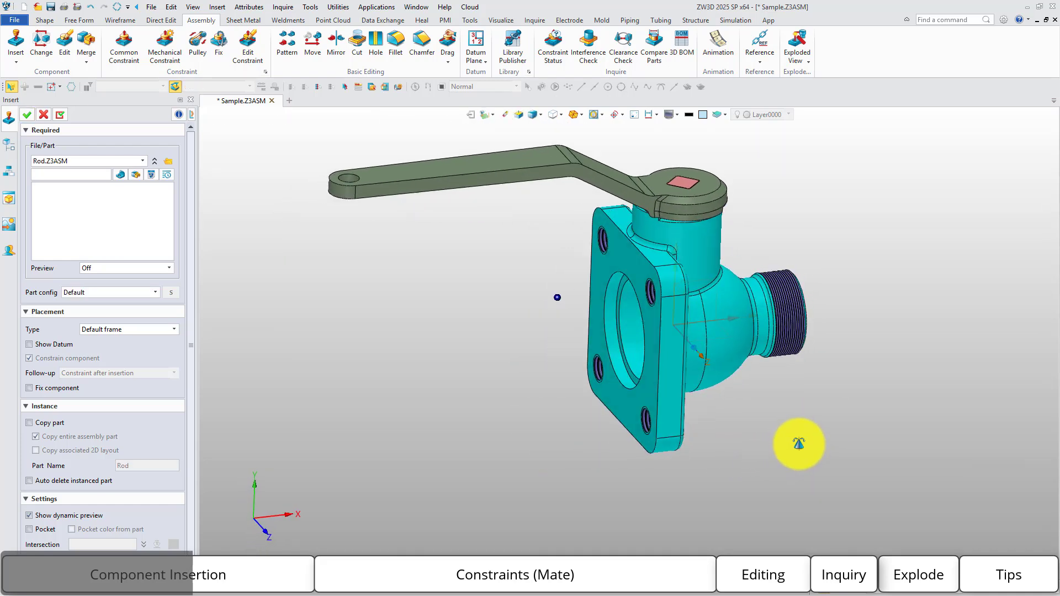
{"action": "left_click", "coordinate": [116, 332]}
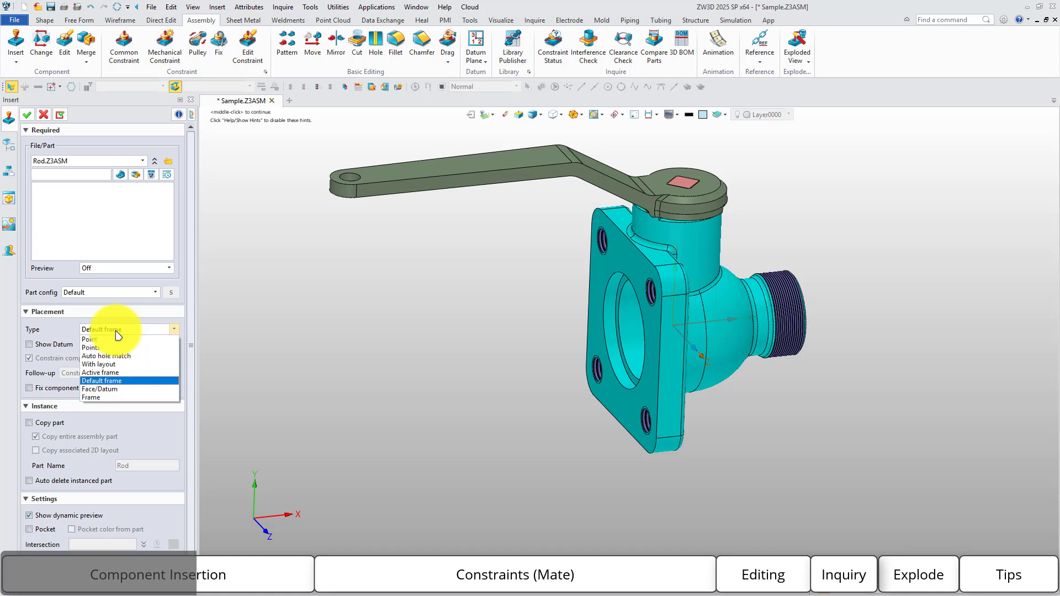
{"action": "left_click", "coordinate": [118, 340]}
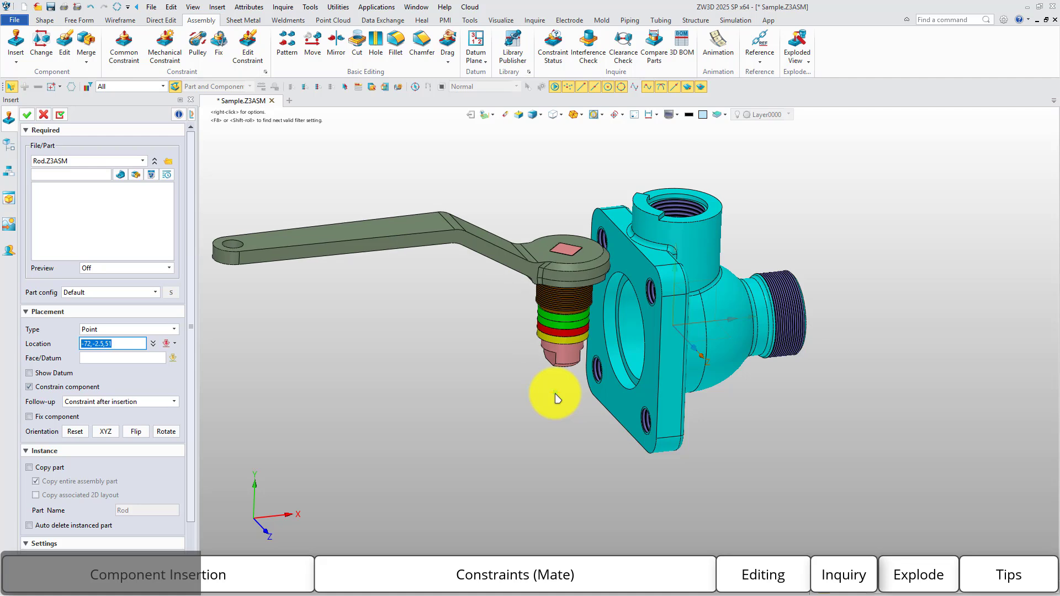
{"action": "left_click", "coordinate": [535, 341]}
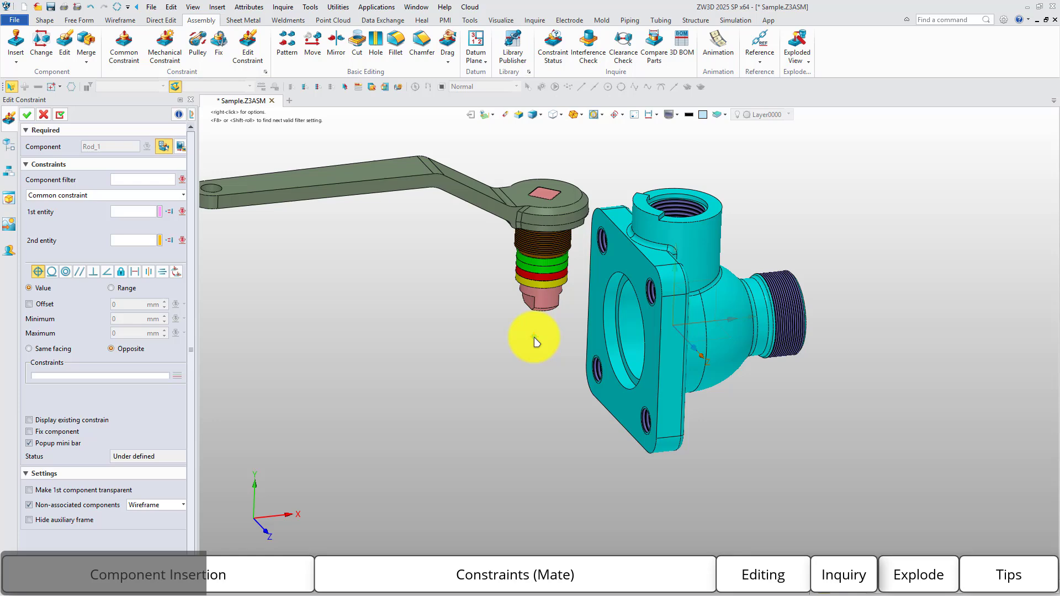
{"action": "left_click", "coordinate": [27, 114]}
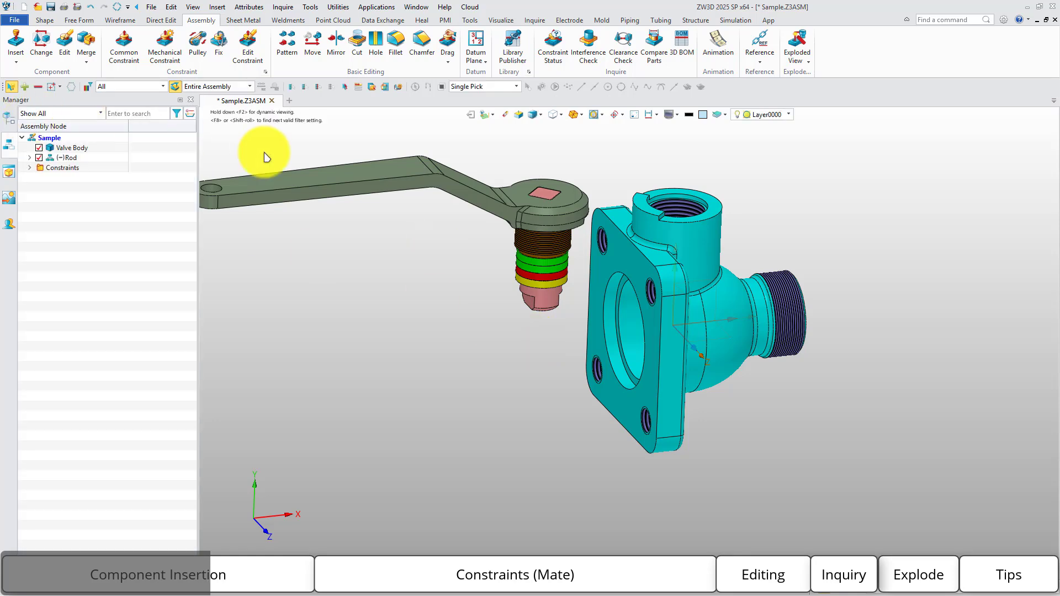
{"action": "key", "text": "ctrl+z"}
- Insert Rod.Z3ASM at a point beside the valve body's flange, with the follow-up action set to None
{"action": "left_click", "coordinate": [15, 44]}
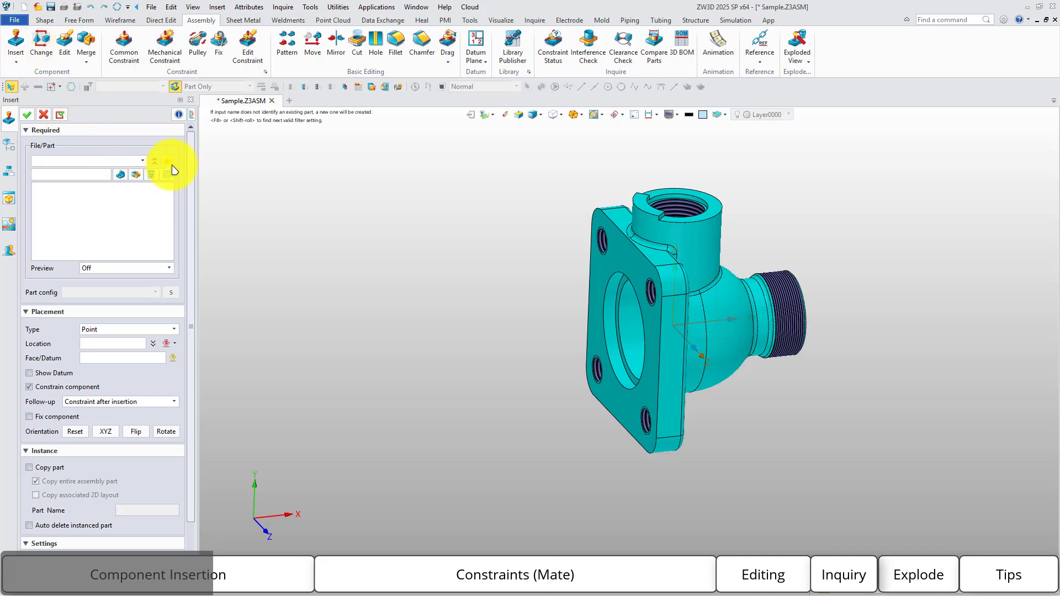
{"action": "left_click", "coordinate": [417, 322]}
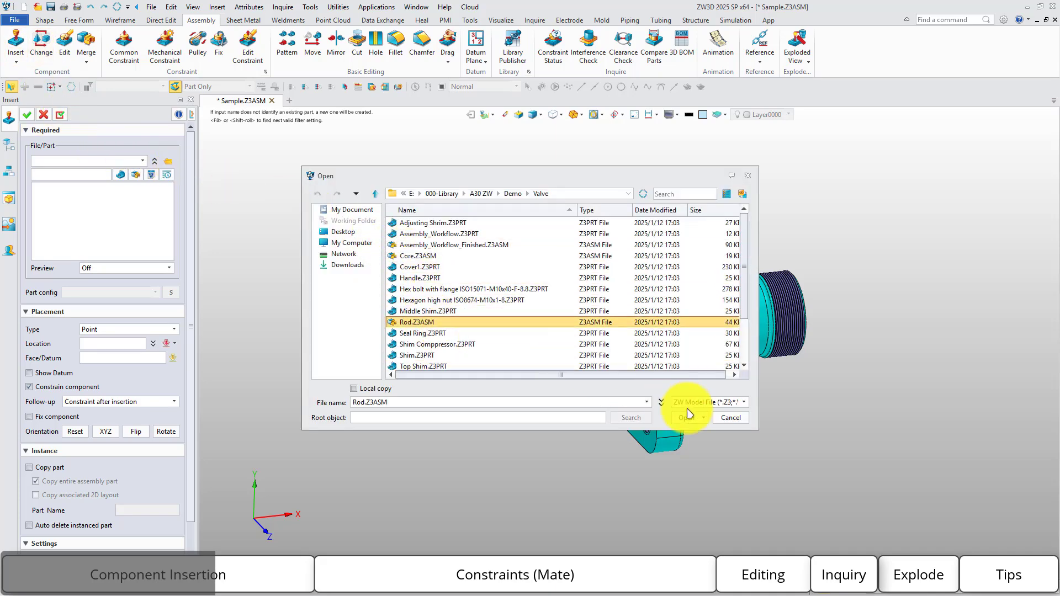
{"action": "left_click", "coordinate": [686, 418]}
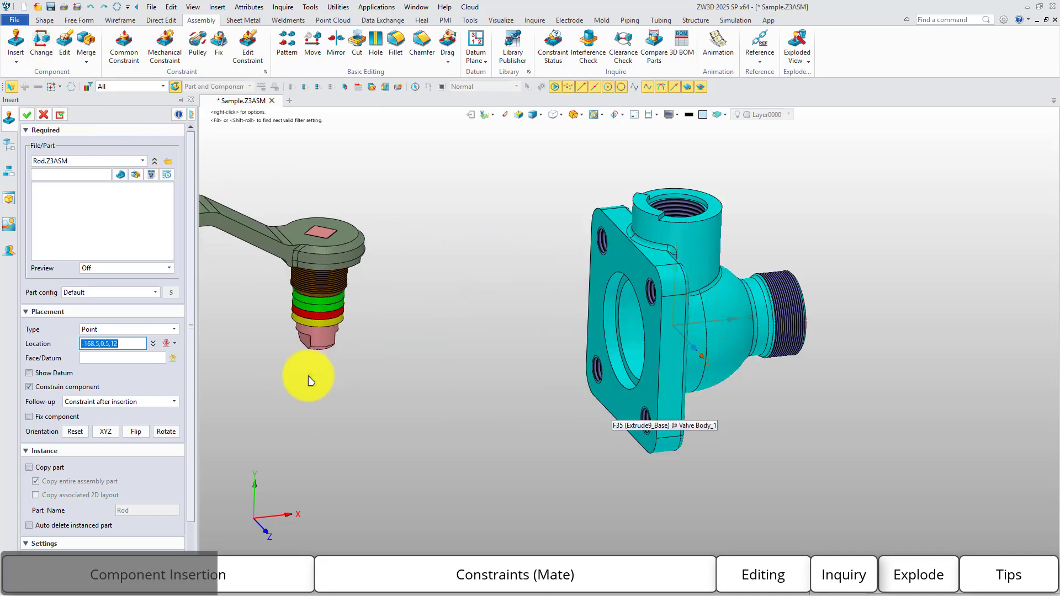
{"action": "left_click", "coordinate": [112, 409]}
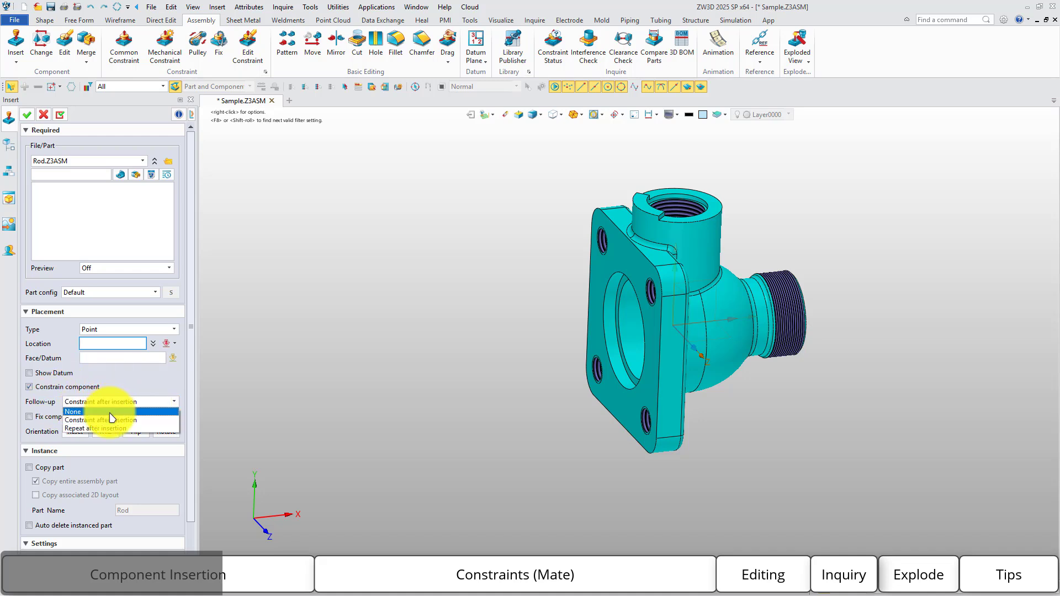
{"action": "left_click", "coordinate": [110, 413]}
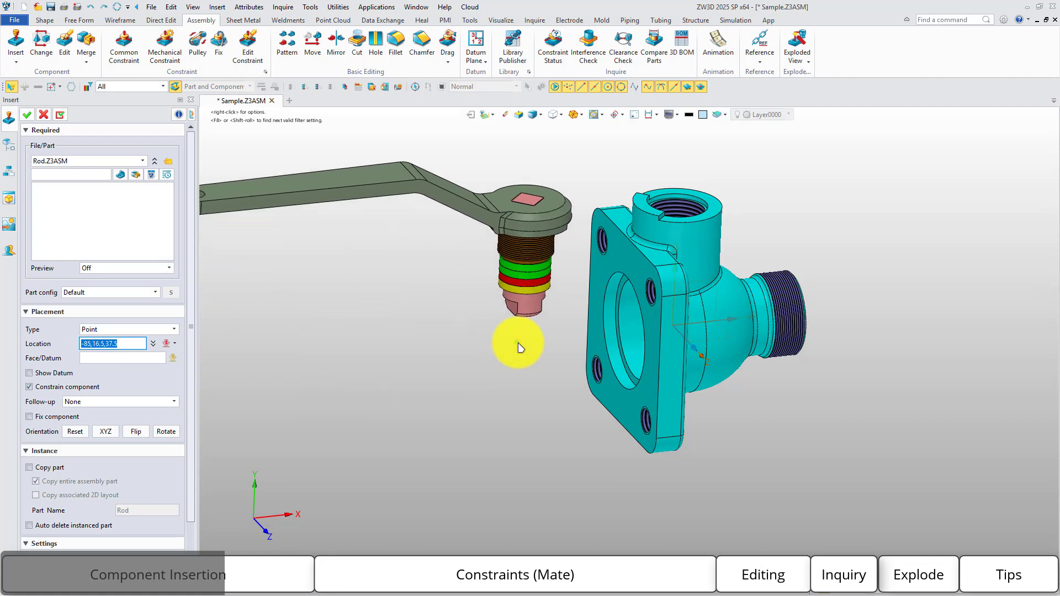
{"action": "left_click", "coordinate": [525, 334]}
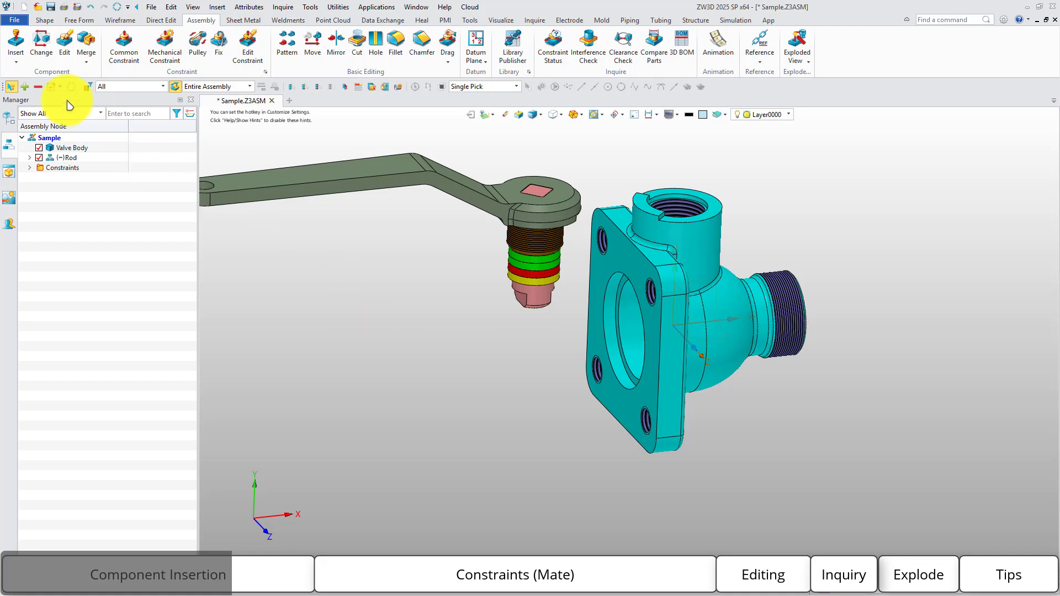
- Create a new blank standard part Part001 inside the assembly at the Default frame, and return to the Sample assembly
{"action": "left_click", "coordinate": [16, 56]}
{"action": "left_click", "coordinate": [47, 97]}
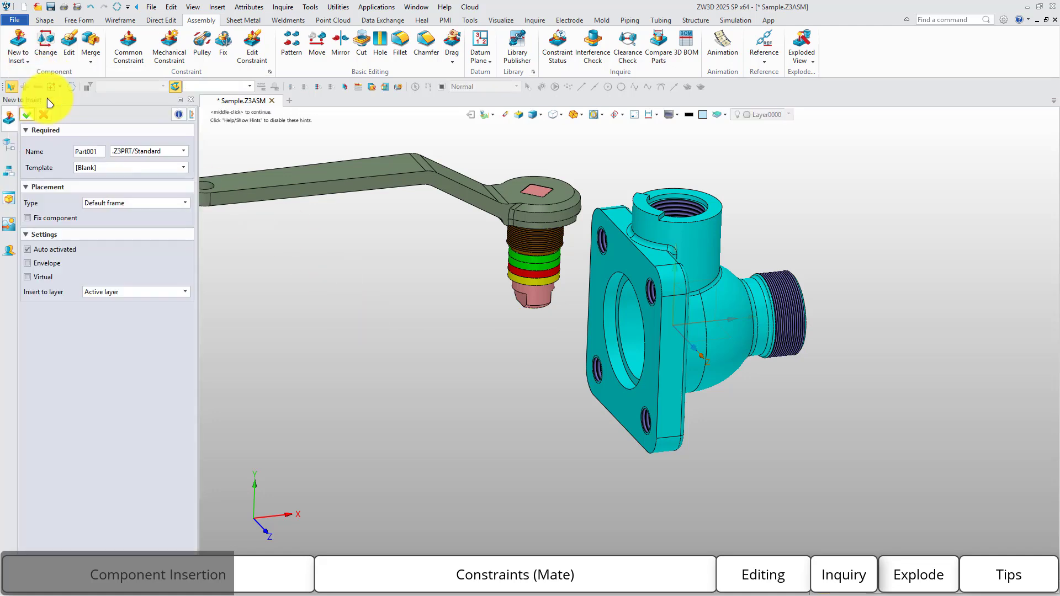
{"action": "left_click", "coordinate": [131, 204]}
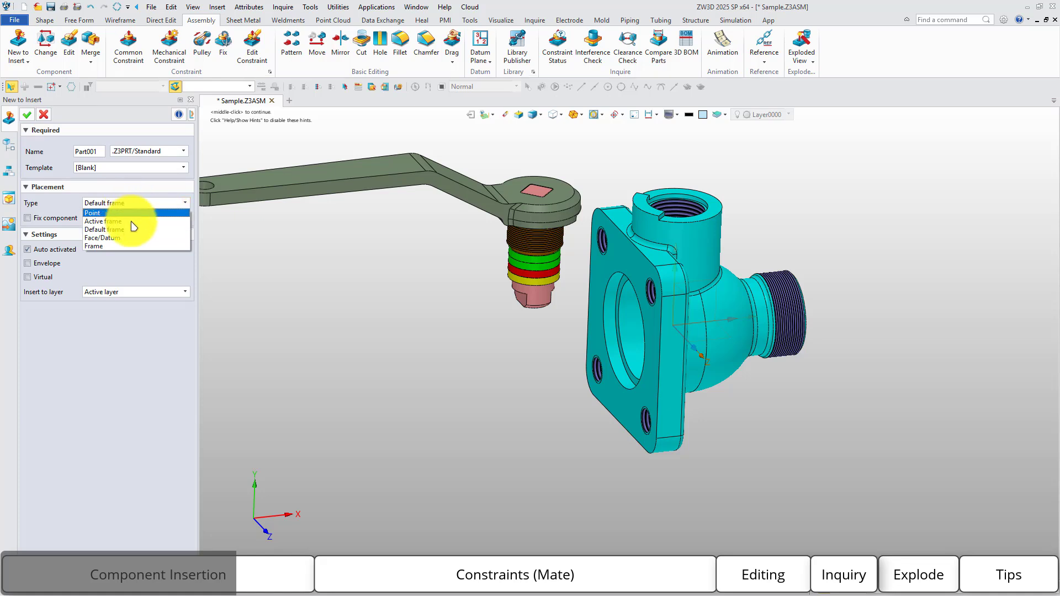
{"action": "left_click", "coordinate": [131, 228]}
{"action": "left_click", "coordinate": [26, 115]}
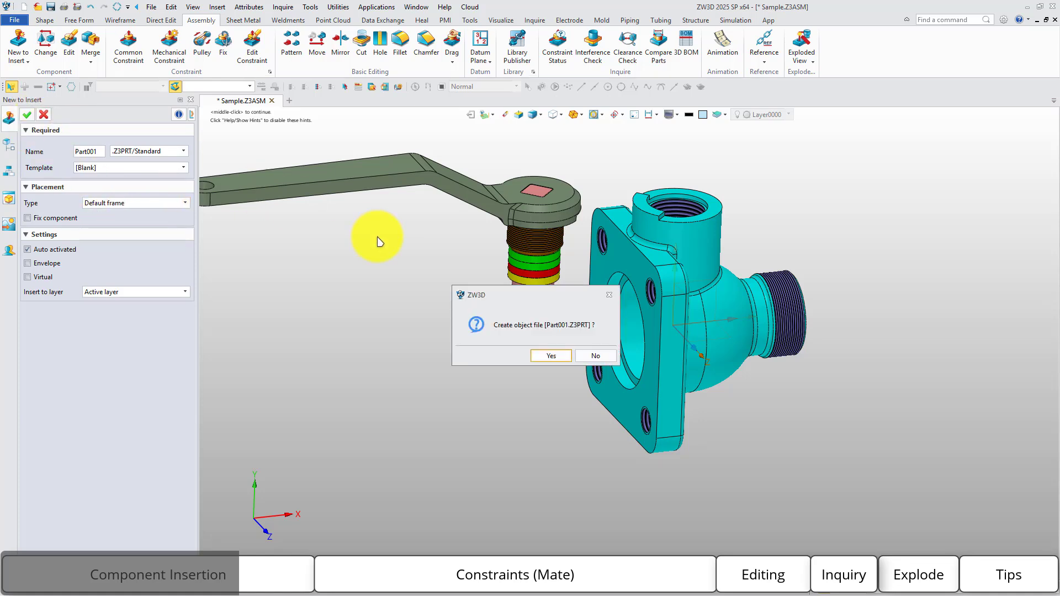
{"action": "left_click", "coordinate": [548, 355]}
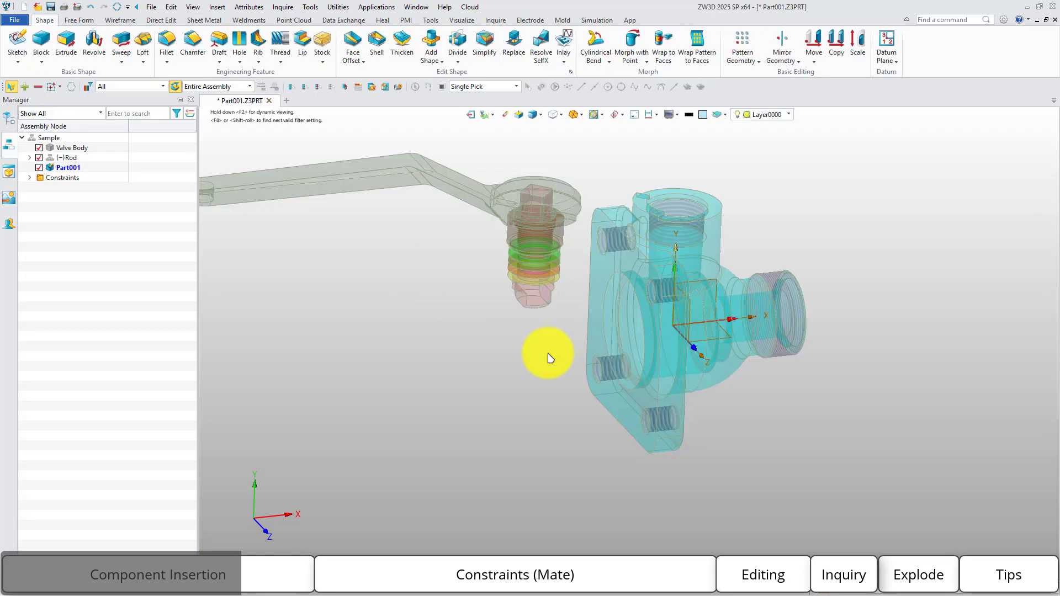
{"action": "left_click", "coordinate": [471, 115]}
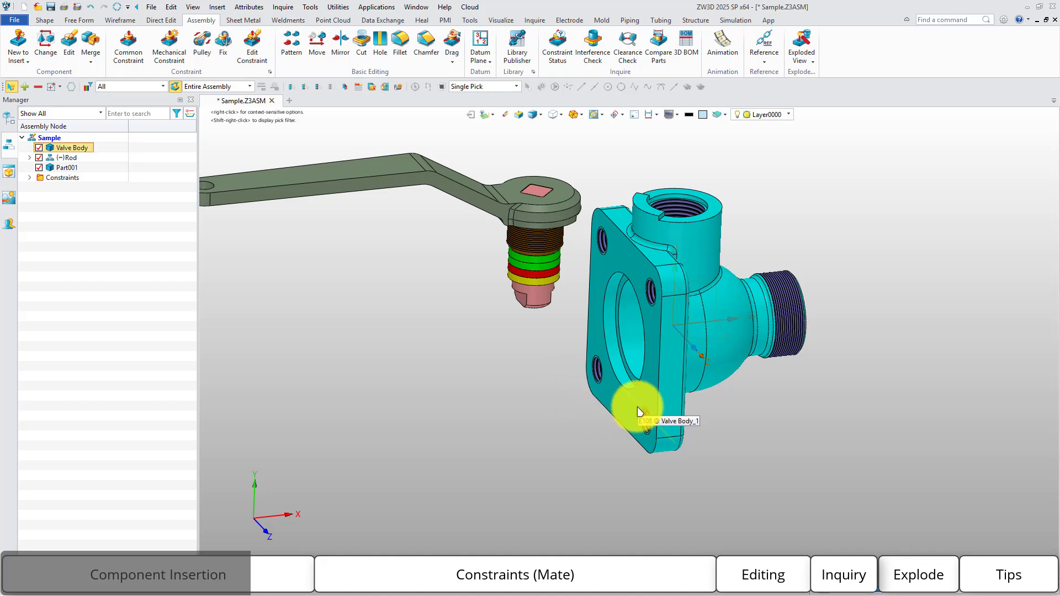
- Copy the valve body component to an empty spot in front of the original, below the rod
{"action": "left_click_drag", "start_coordinate": [639, 412], "coordinate": [450, 466], "text": "ctrl"}
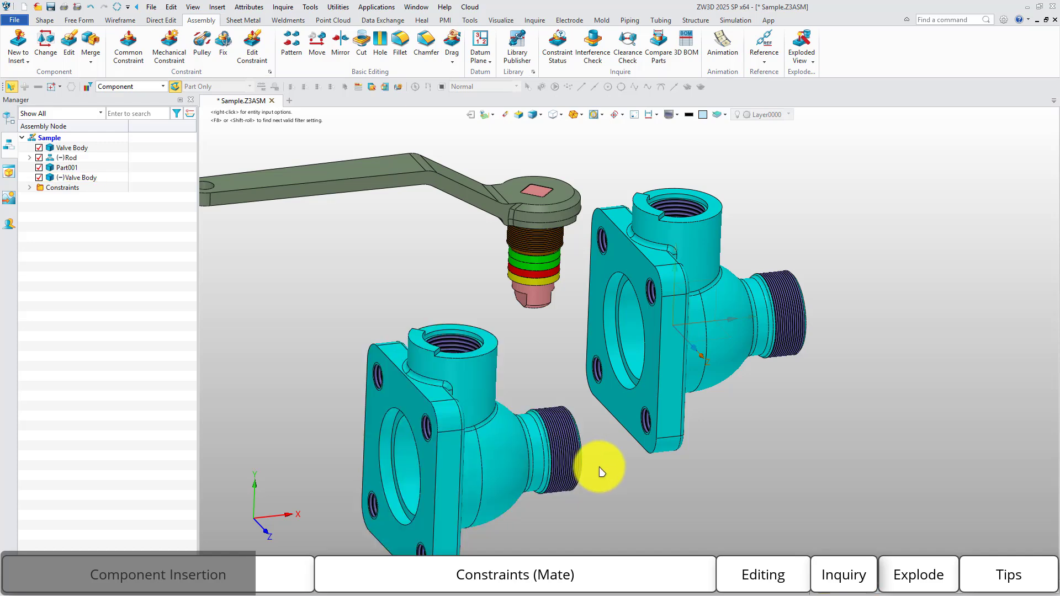
- Replace the copied valve body component with Cover1.Z3PRT from the Valve folder using the Change command
{"action": "key", "text": "ctrl+Home"}
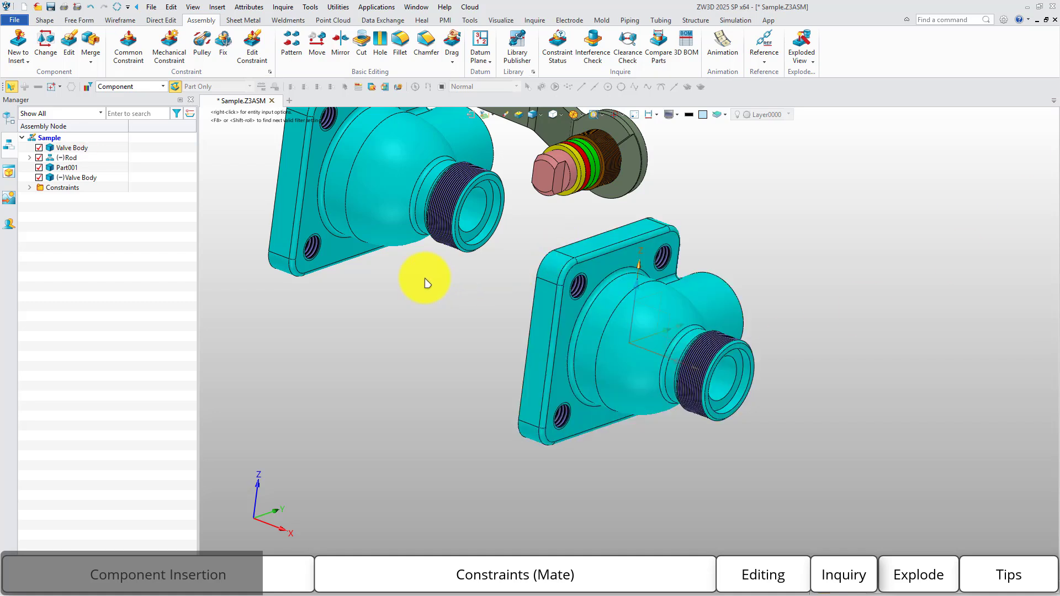
{"action": "left_click", "coordinate": [48, 50]}
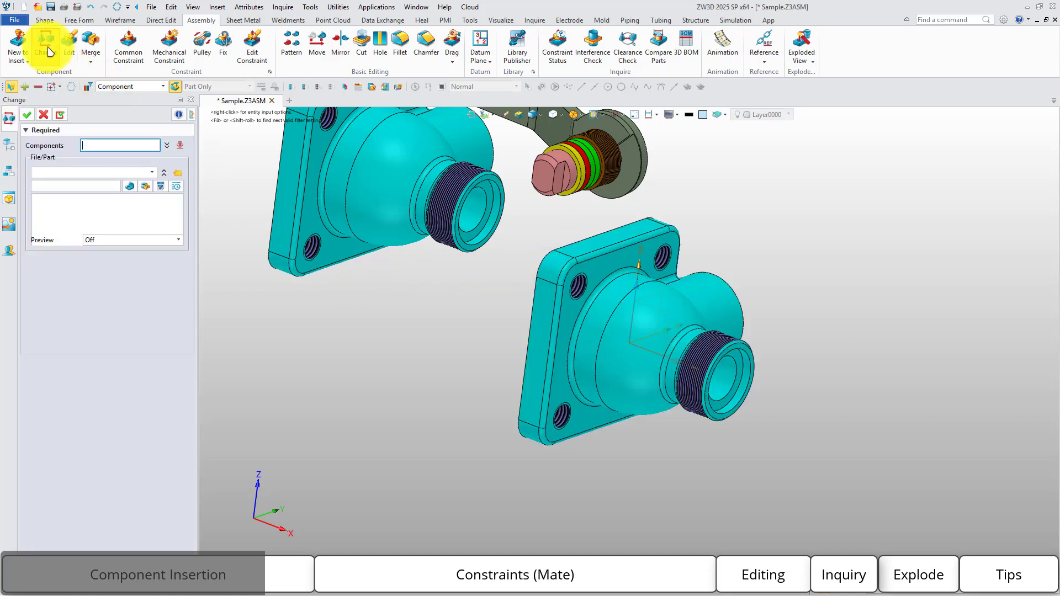
{"action": "left_click", "coordinate": [366, 208]}
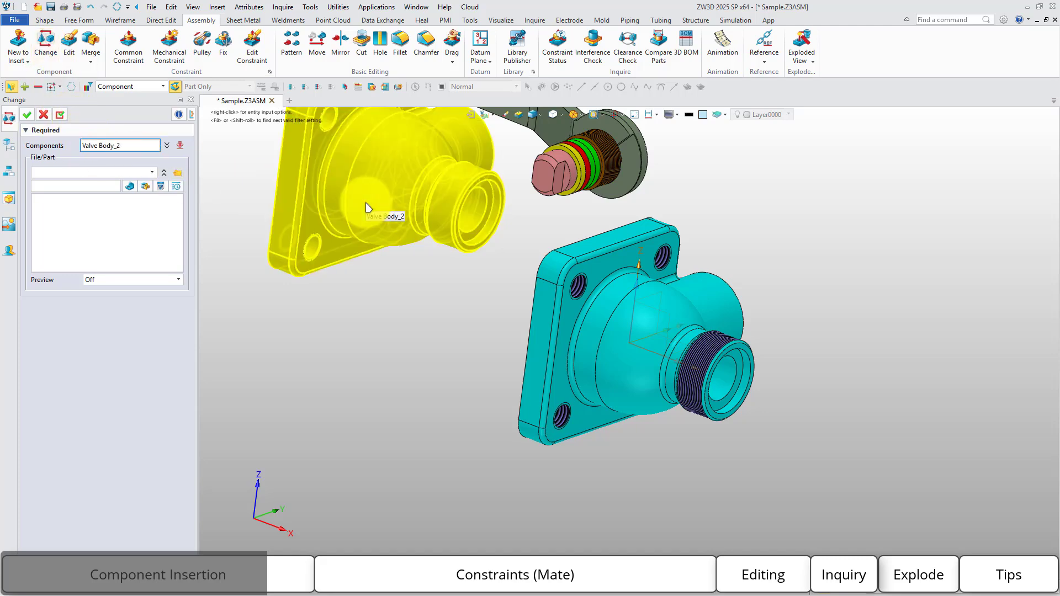
{"action": "left_click", "coordinate": [366, 207]}
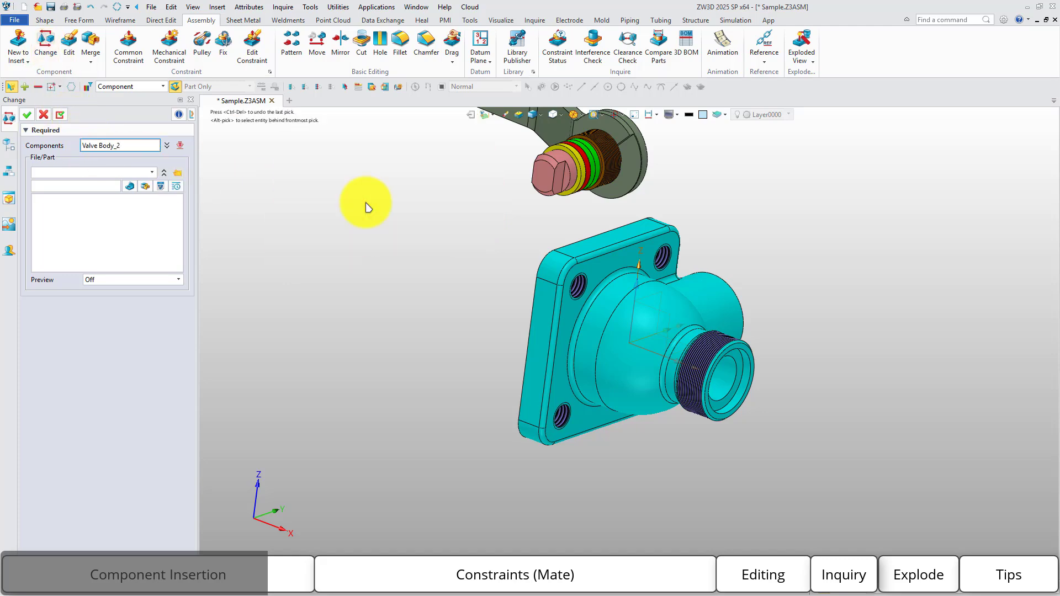
{"action": "left_click", "coordinate": [177, 172]}
{"action": "left_click", "coordinate": [419, 266]}
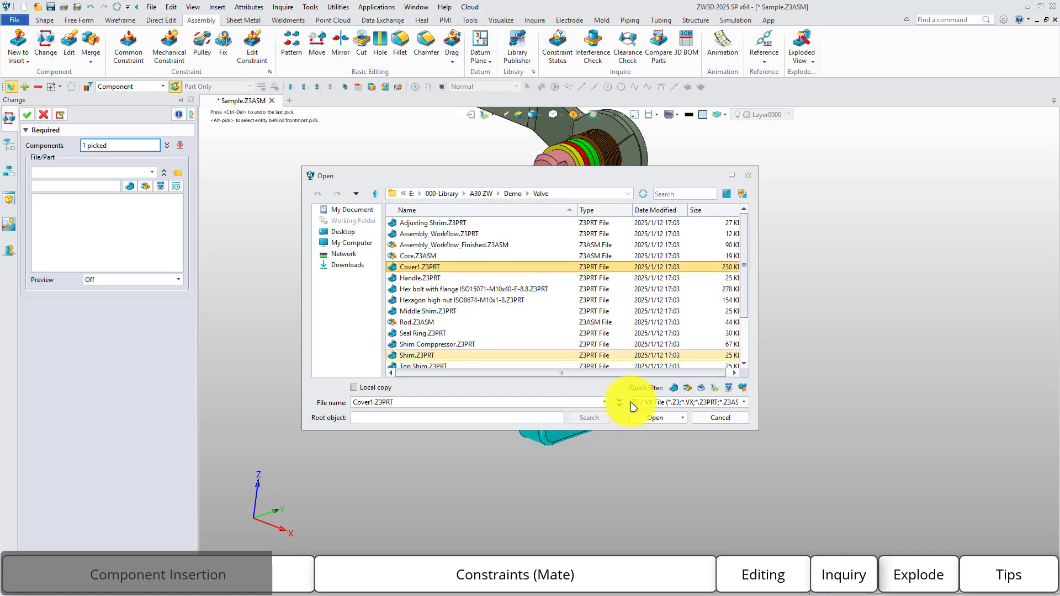
{"action": "left_click", "coordinate": [666, 420]}
{"action": "middle_click_drag", "start_coordinate": [417, 343], "coordinate": [486, 419]}
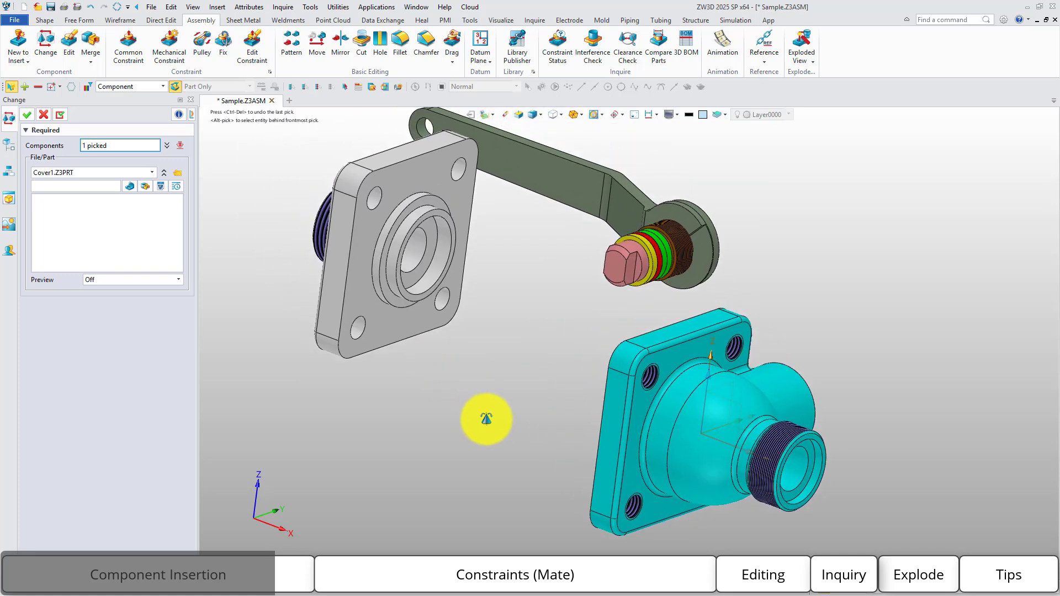
{"action": "left_click", "coordinate": [27, 114]}
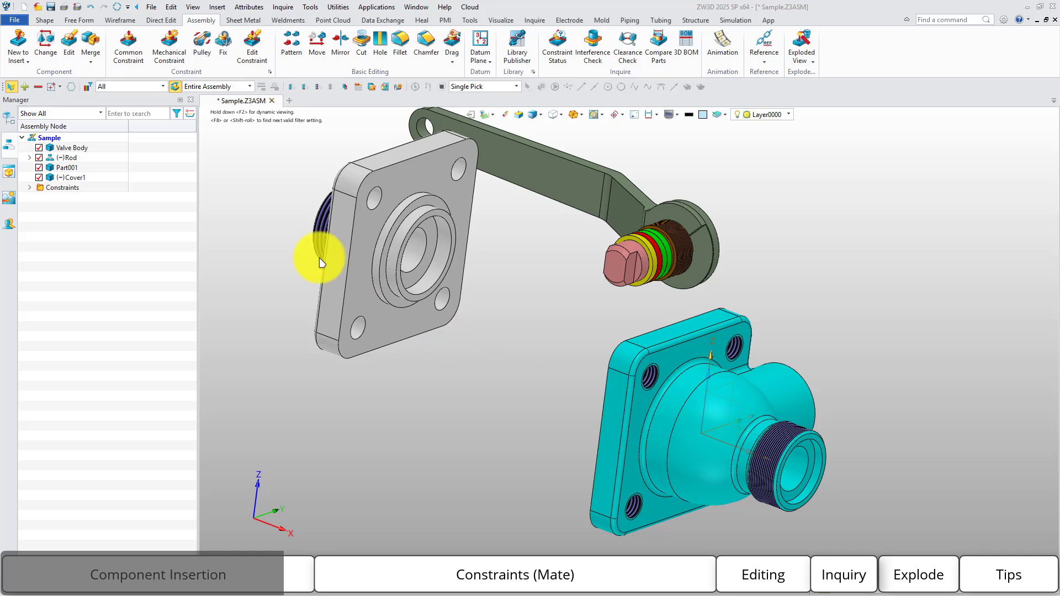
- Open the Cover1 component for editing in the context of the assembly, and return to the Sample assembly
{"action": "left_click", "coordinate": [69, 49]}
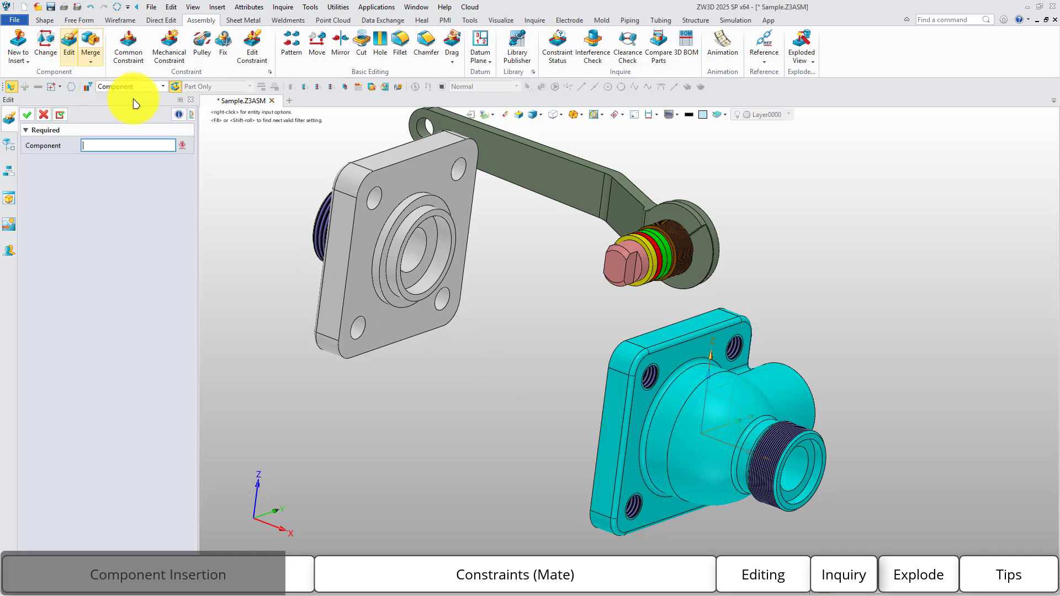
{"action": "left_click", "coordinate": [343, 265]}
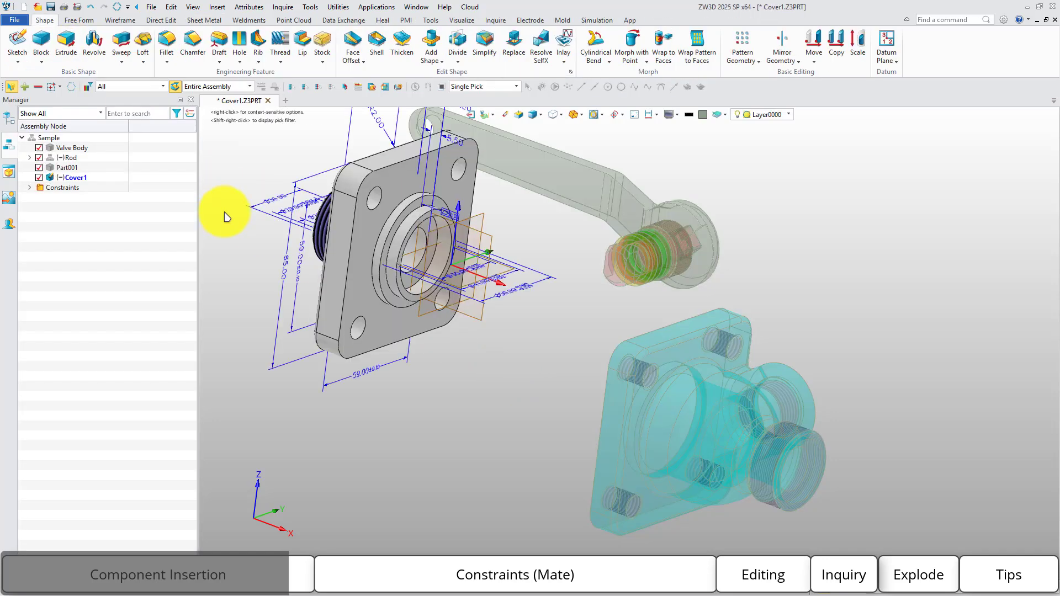
{"action": "middle_click_drag", "start_coordinate": [275, 231], "coordinate": [367, 307]}
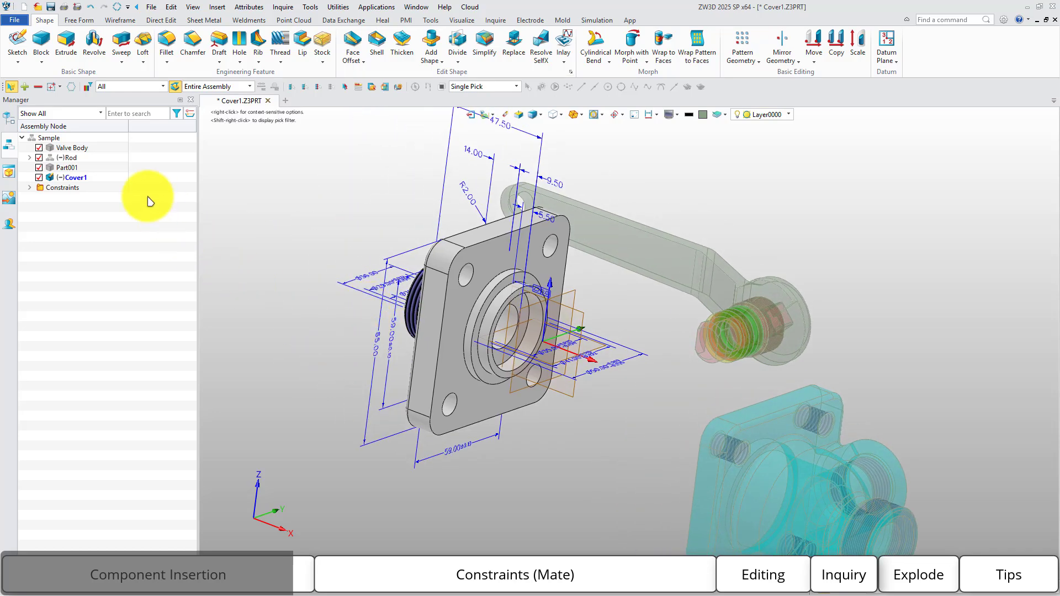
{"action": "left_click", "coordinate": [54, 138]}
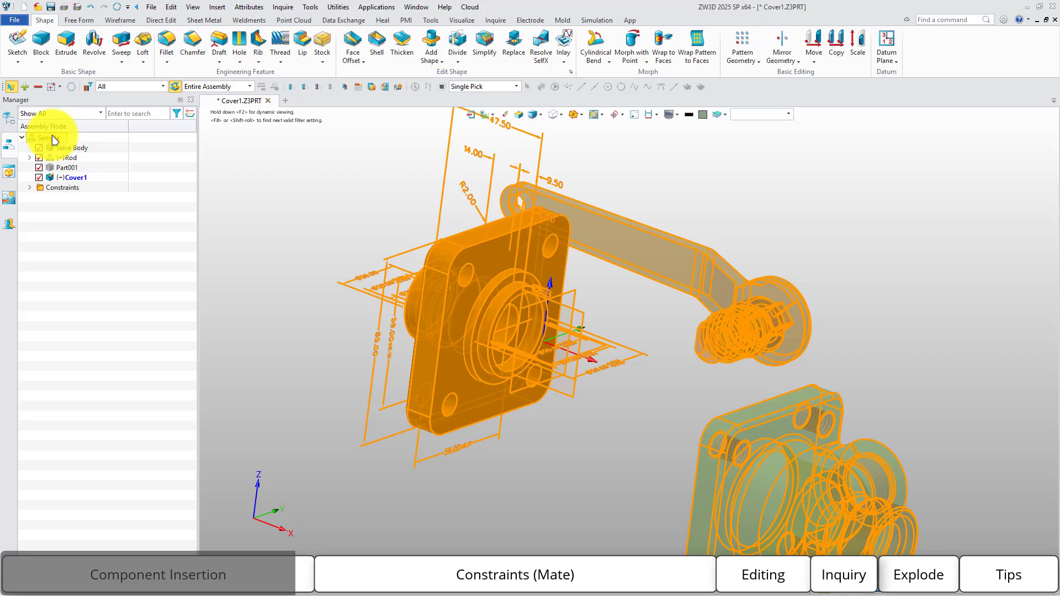
{"action": "double_click", "coordinate": [54, 139]}
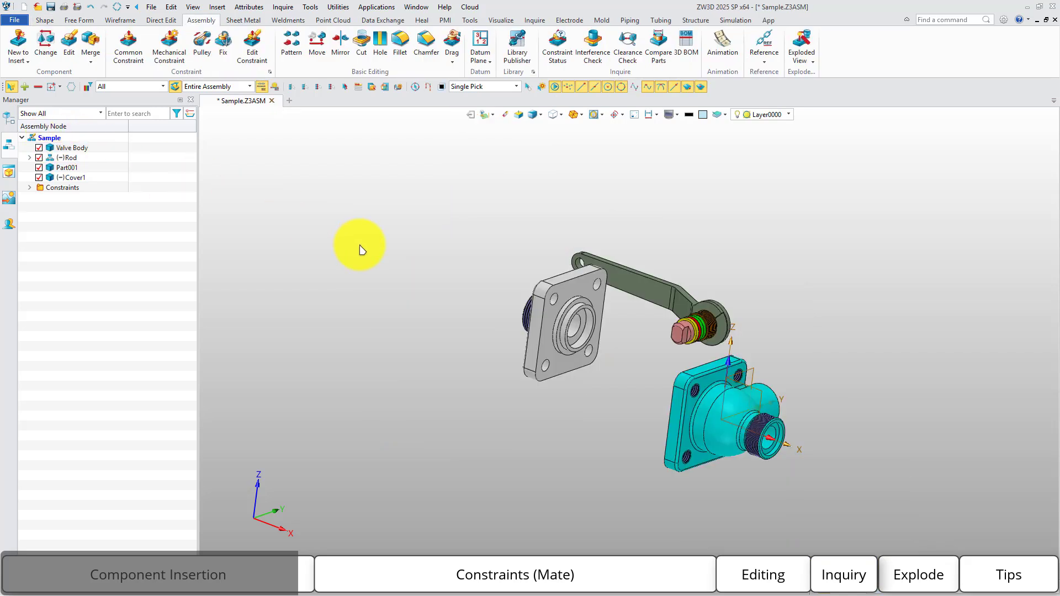
{"action": "double_click", "coordinate": [80, 178]}
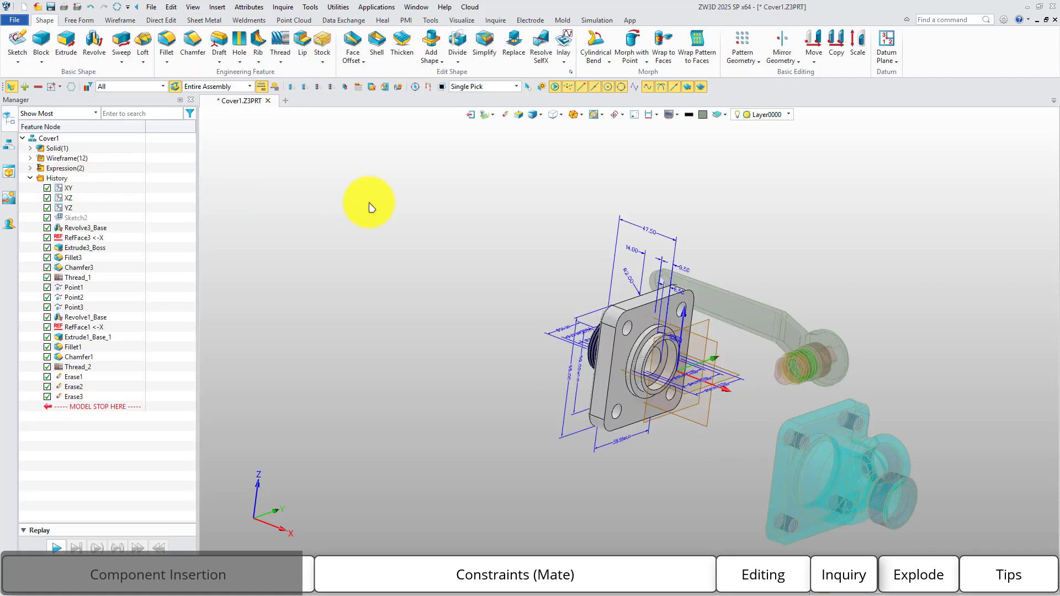
{"action": "left_click", "coordinate": [474, 118]}
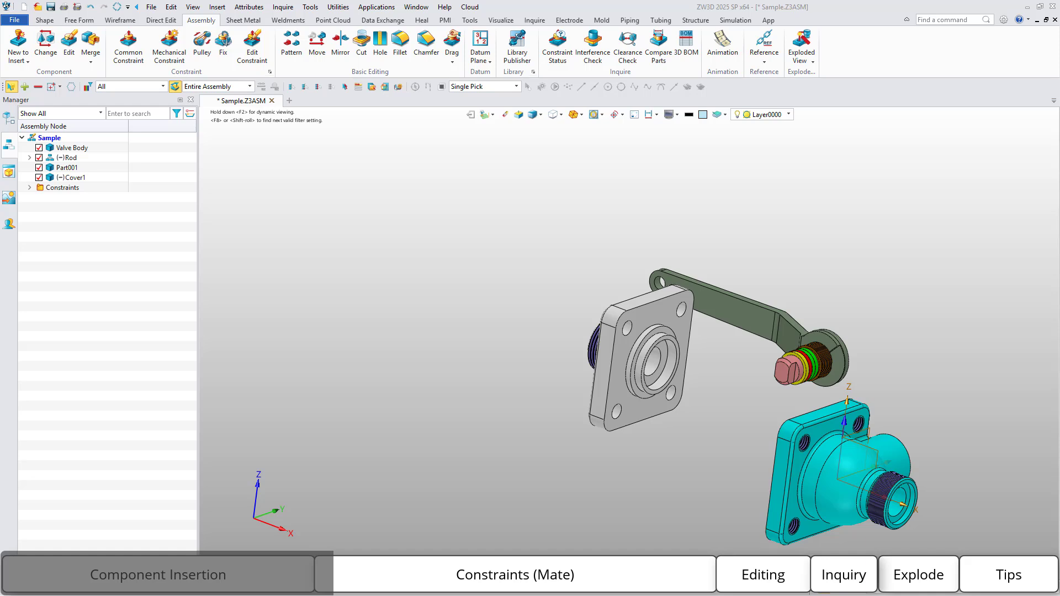
- Examine the options of the Common Constraint and Mechanical Constraint commands, closing each without adding a constraint
{"action": "left_click", "coordinate": [130, 46]}
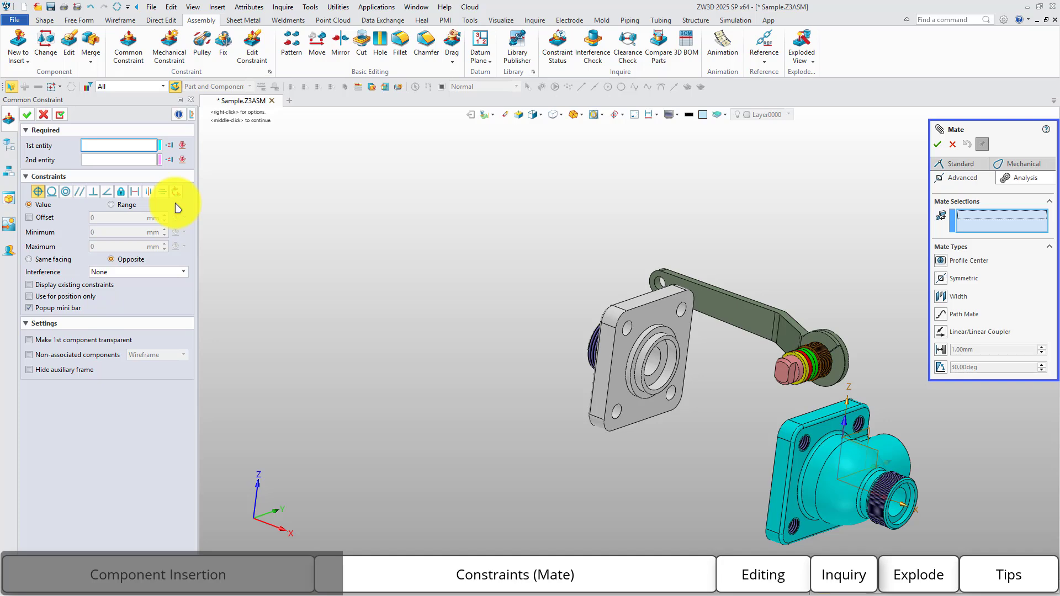
{"action": "key", "text": "Escape"}
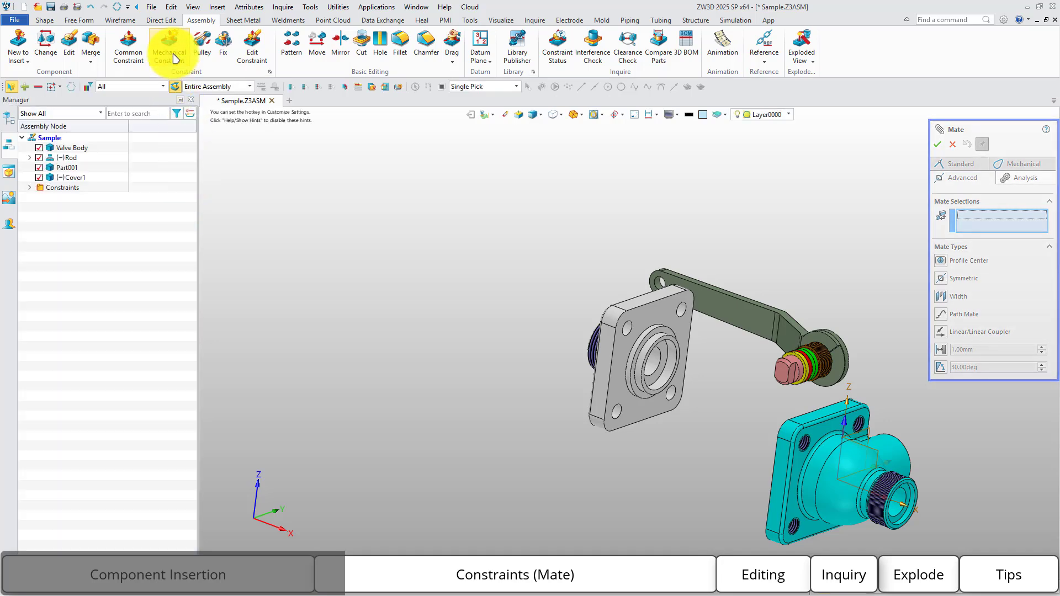
{"action": "left_click", "coordinate": [176, 55]}
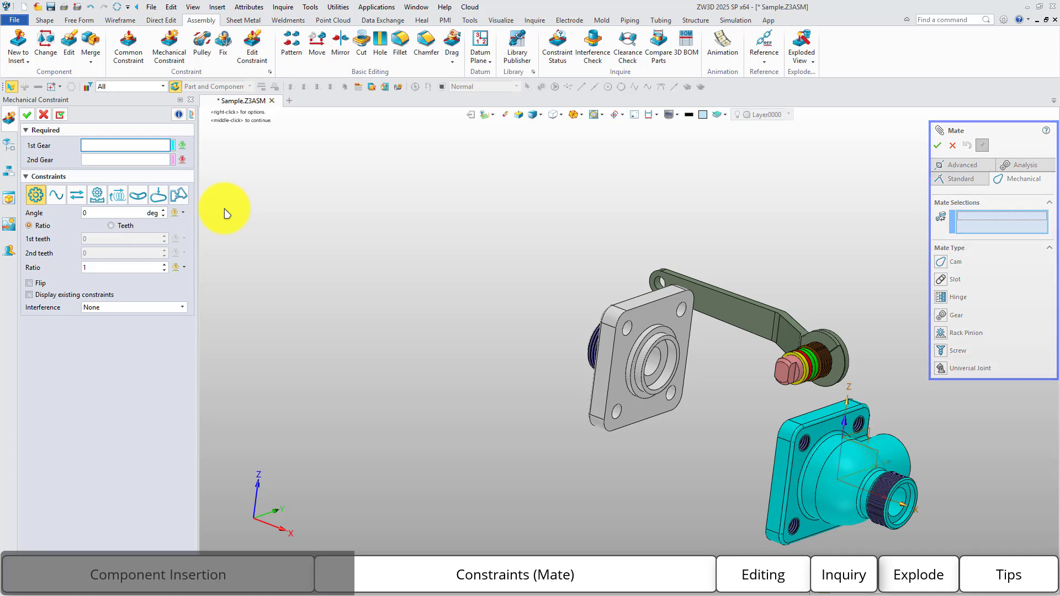
{"action": "key", "text": "Escape"}
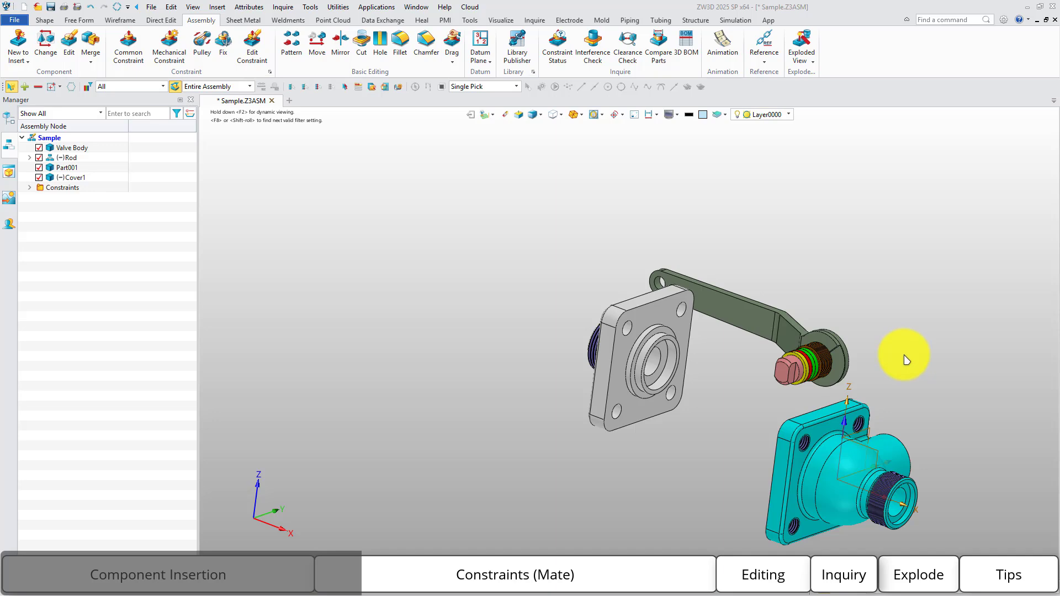
- Move the unconstrained Rod subassembly freely to just above the valve body's upper threaded opening
{"action": "middle_click_drag", "start_coordinate": [883, 339], "coordinate": [667, 288]}
{"action": "scroll", "coordinate": [710, 305], "scroll_direction": "up", "scroll_amount": 3}
{"action": "scroll", "coordinate": [767, 315], "scroll_direction": "down", "scroll_amount": 2}
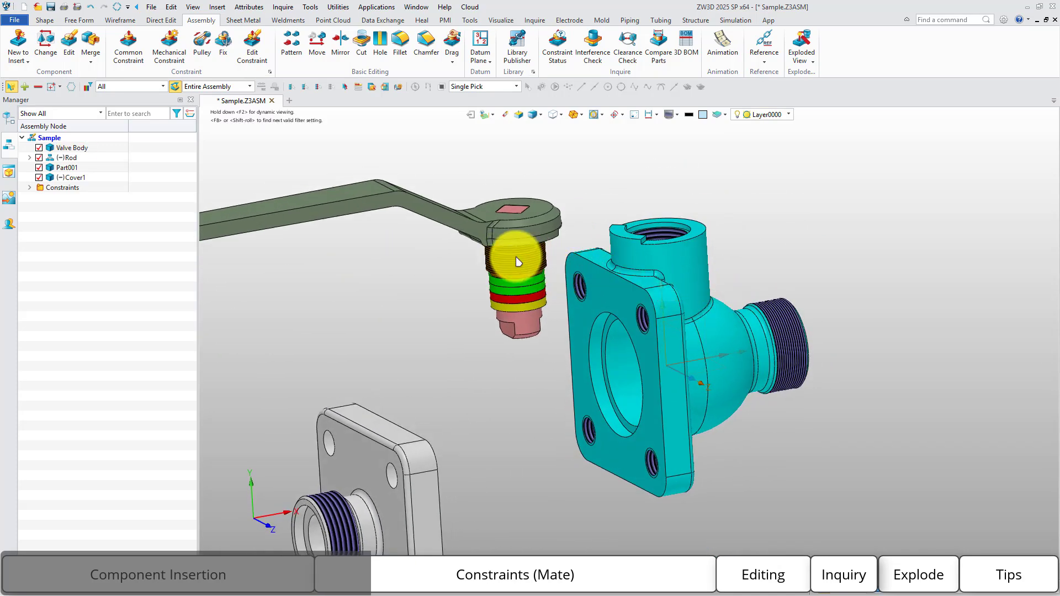
{"action": "left_click_drag", "start_coordinate": [518, 260], "coordinate": [643, 156]}
{"action": "middle_click_drag", "start_coordinate": [734, 211], "coordinate": [732, 273]}
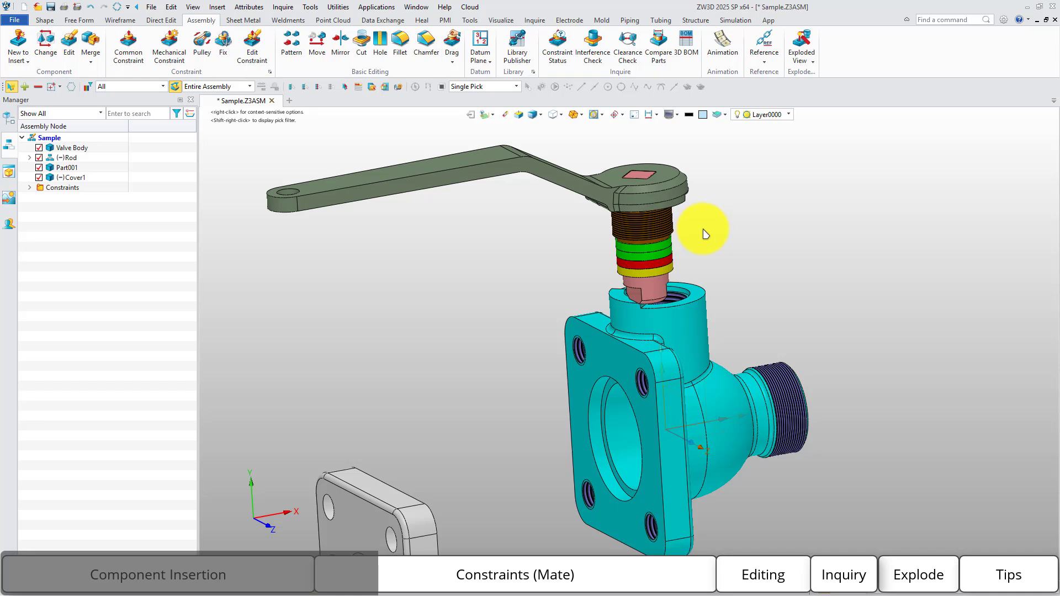
{"action": "left_click", "coordinate": [605, 215]}
{"action": "right_click_drag", "start_coordinate": [609, 199], "coordinate": [568, 194]}
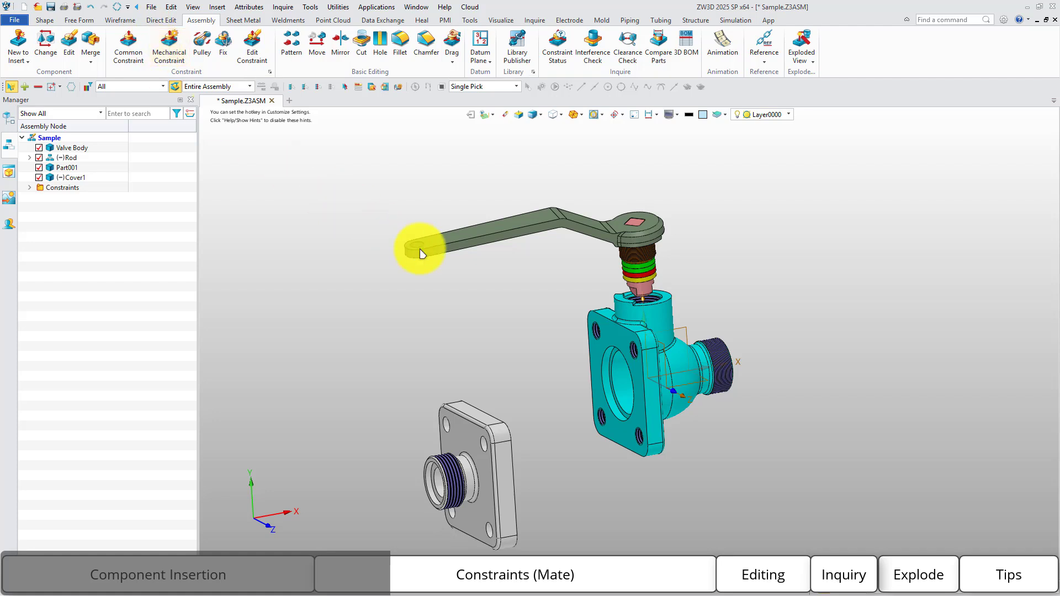
- Add a concentric common constraint between an upper threaded flange hole of the valve body and the matching hole of Cover1
{"action": "right_click", "coordinate": [469, 276]}
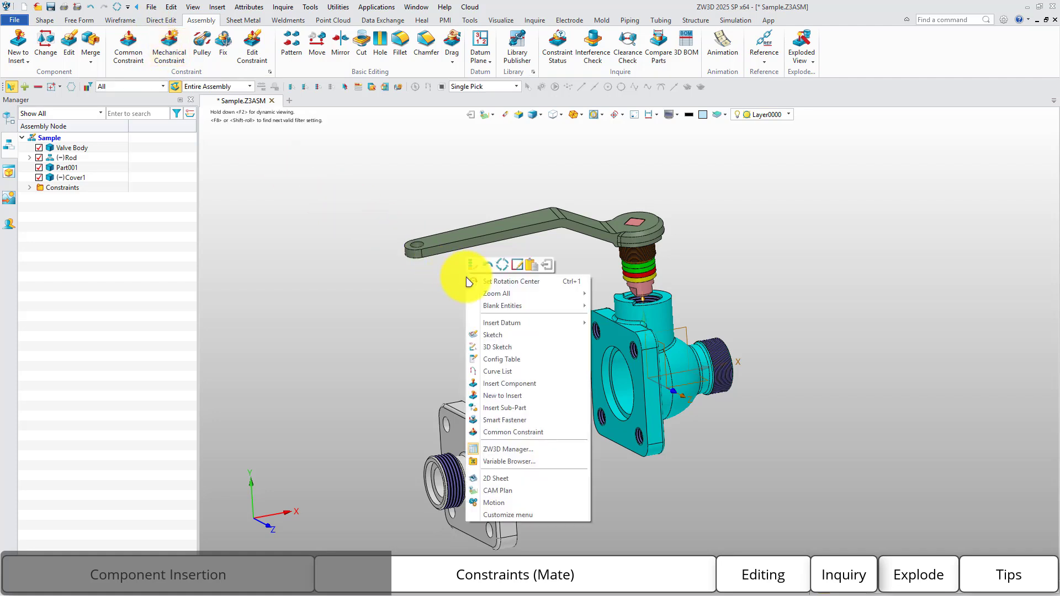
{"action": "left_click", "coordinate": [500, 432]}
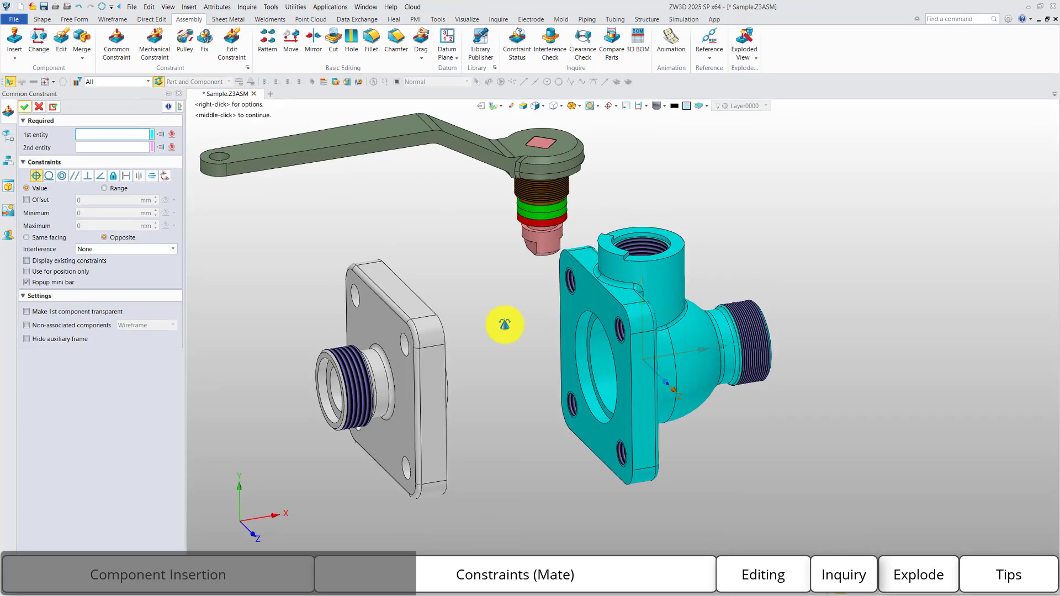
{"action": "scroll", "coordinate": [615, 337], "scroll_direction": "up", "scroll_amount": 10}
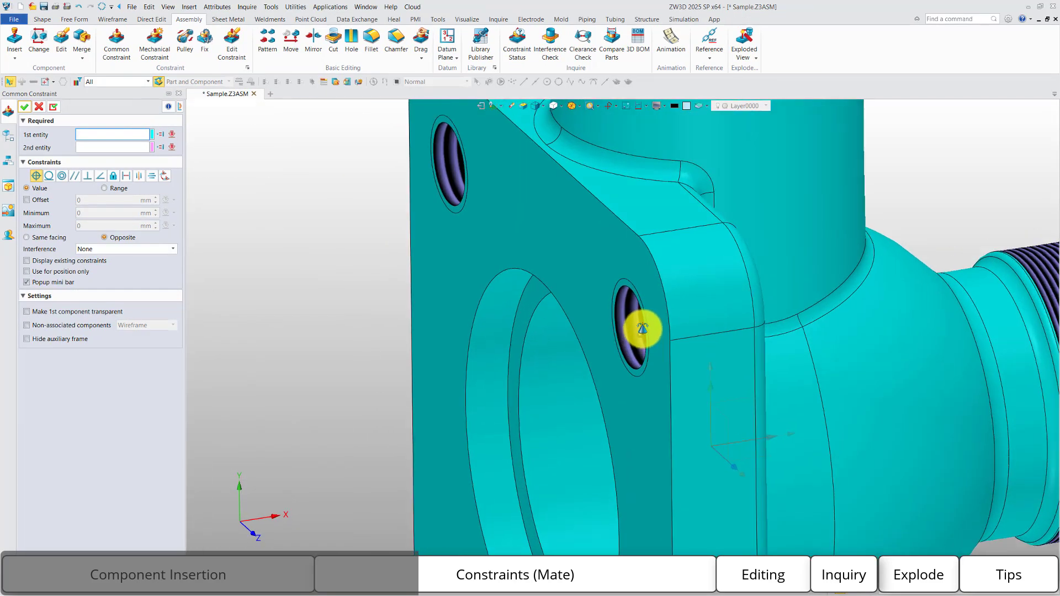
{"action": "left_click", "coordinate": [651, 333]}
{"action": "scroll", "coordinate": [650, 326], "scroll_direction": "down", "scroll_amount": 10}
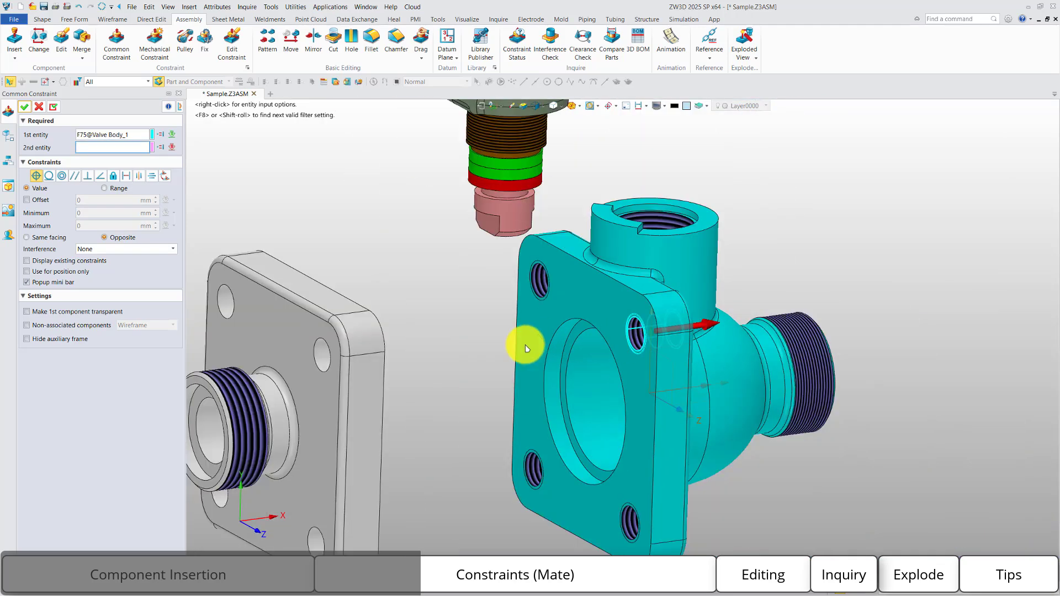
{"action": "left_click", "coordinate": [335, 358]}
{"action": "scroll", "coordinate": [359, 362], "scroll_direction": "up", "scroll_amount": 8}
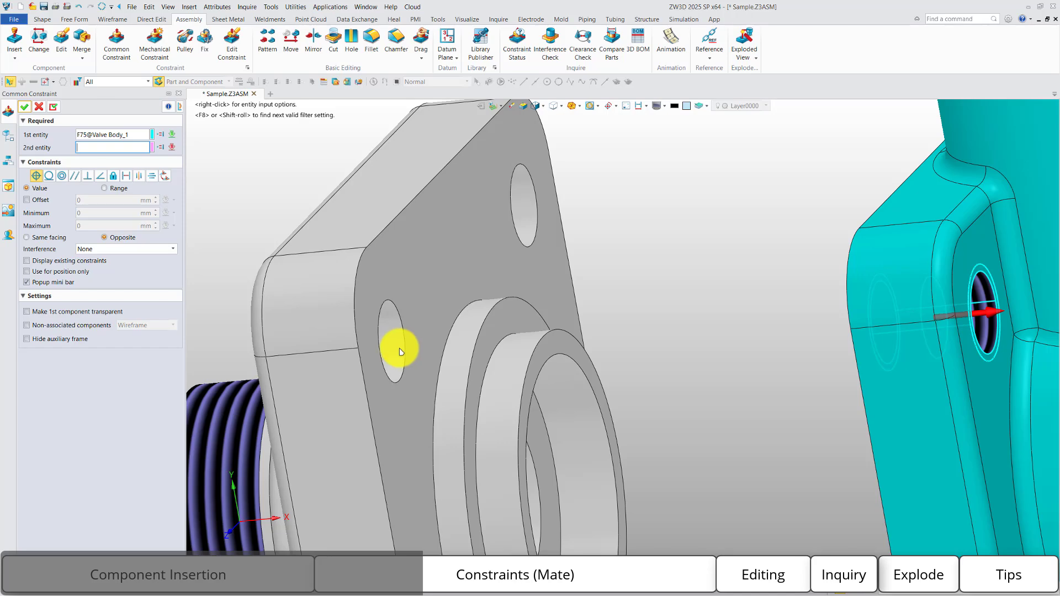
{"action": "left_click", "coordinate": [395, 349]}
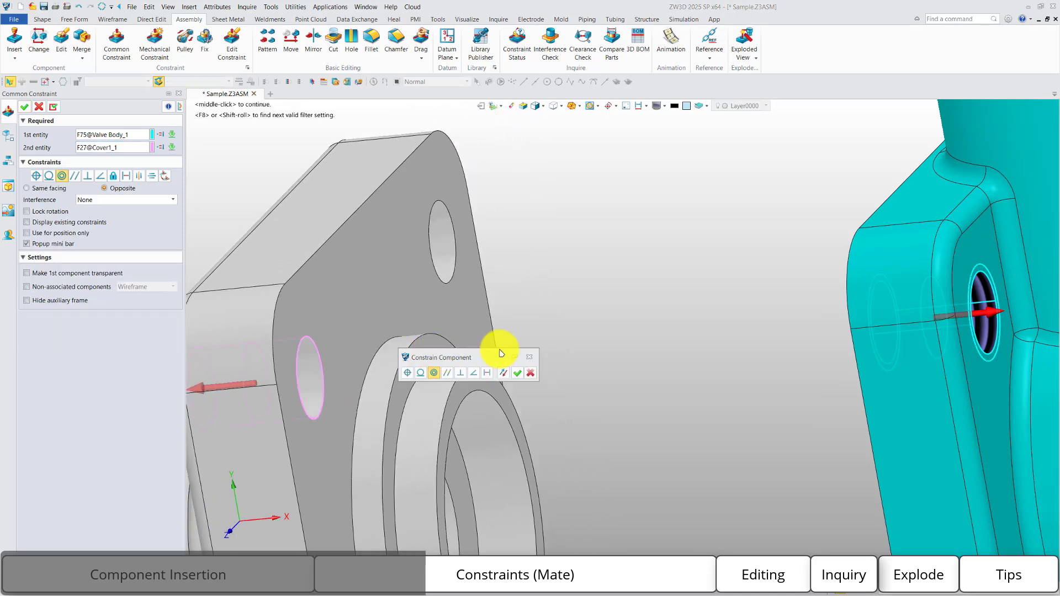
{"action": "left_click", "coordinate": [519, 375]}
- Add a second concentric constraint between the valve body flange's other upper threaded hole and the corresponding hole in Cover1
{"action": "scroll", "coordinate": [546, 359], "scroll_direction": "down", "scroll_amount": 5}
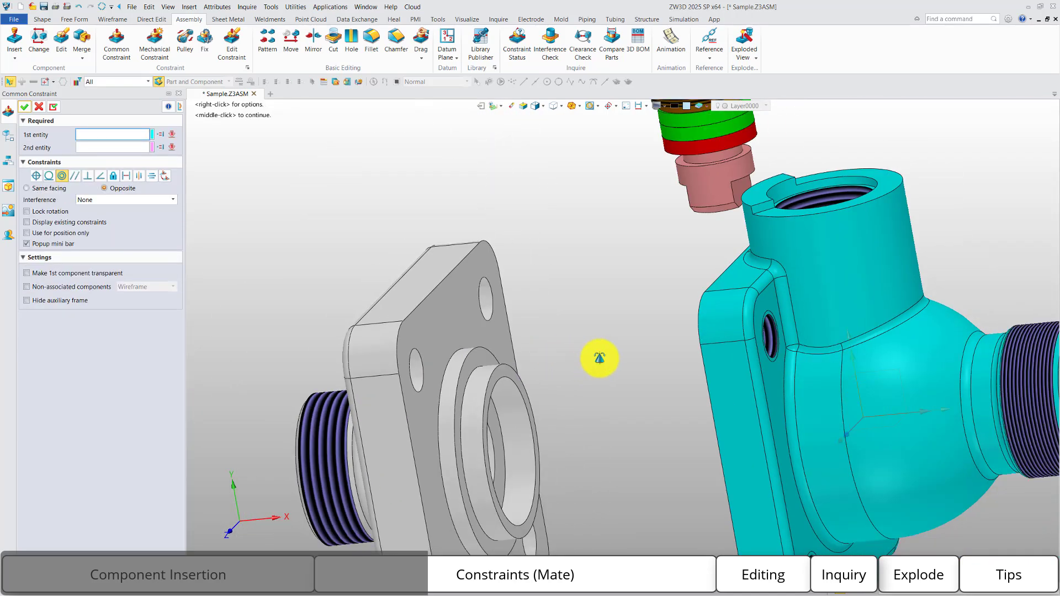
{"action": "right_click_drag", "start_coordinate": [600, 360], "coordinate": [645, 360]}
{"action": "scroll", "coordinate": [698, 290], "scroll_direction": "up", "scroll_amount": 3}
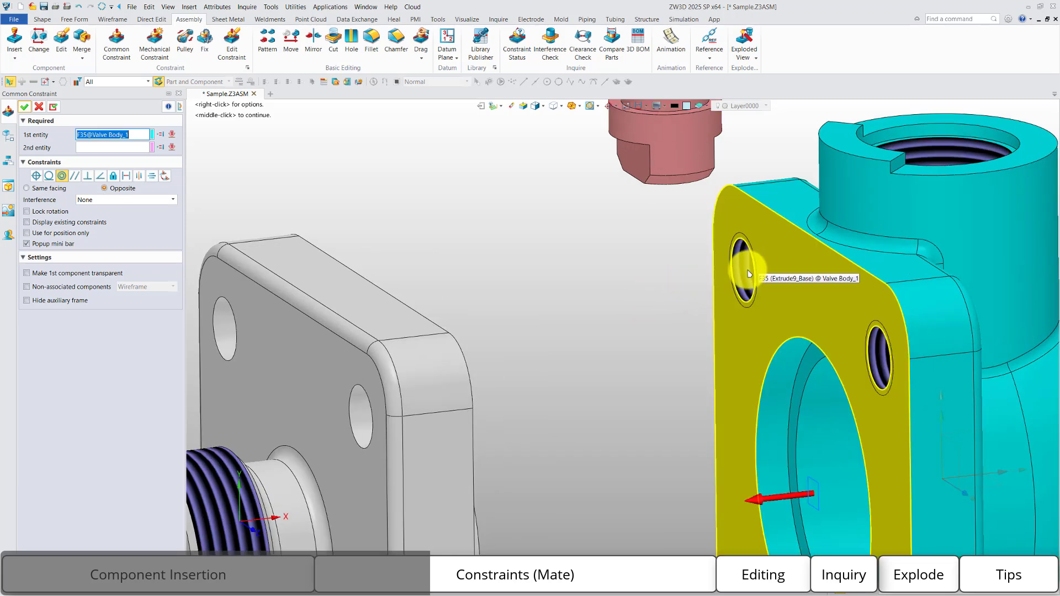
{"action": "left_click", "coordinate": [740, 270]}
{"action": "middle_click_drag", "start_coordinate": [469, 364], "coordinate": [536, 324]}
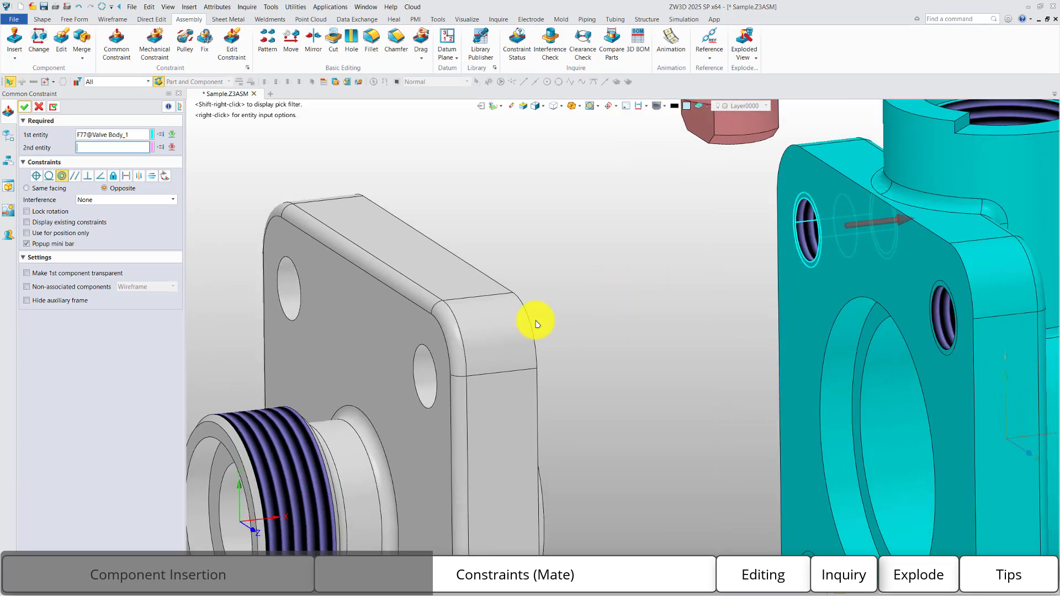
{"action": "scroll", "coordinate": [478, 336], "scroll_direction": "up", "scroll_amount": 2}
{"action": "right_click_drag", "start_coordinate": [421, 321], "coordinate": [419, 292]}
{"action": "left_click", "coordinate": [204, 371]}
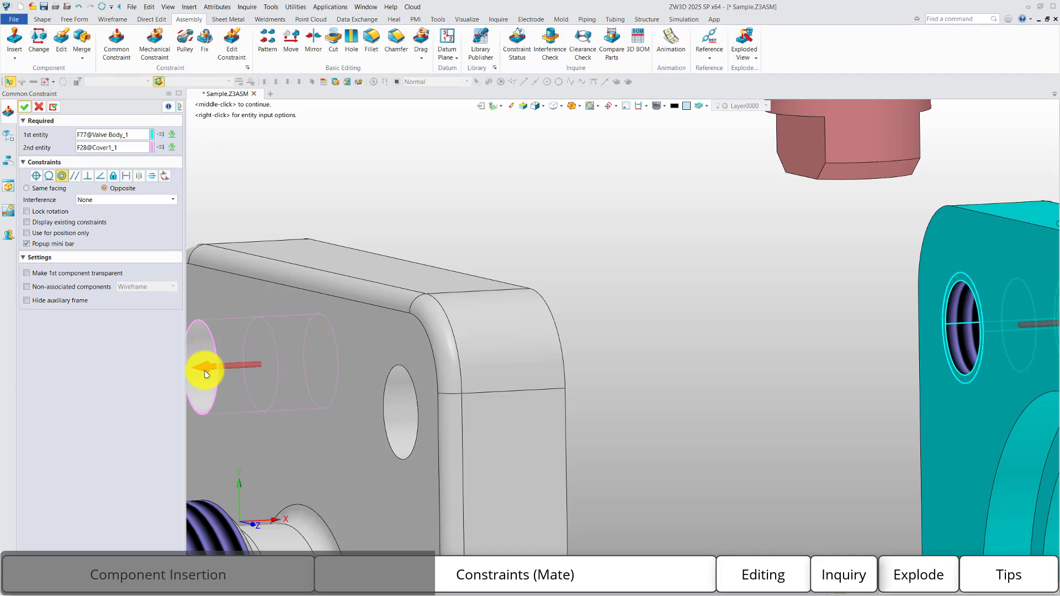
{"action": "left_click", "coordinate": [325, 395]}
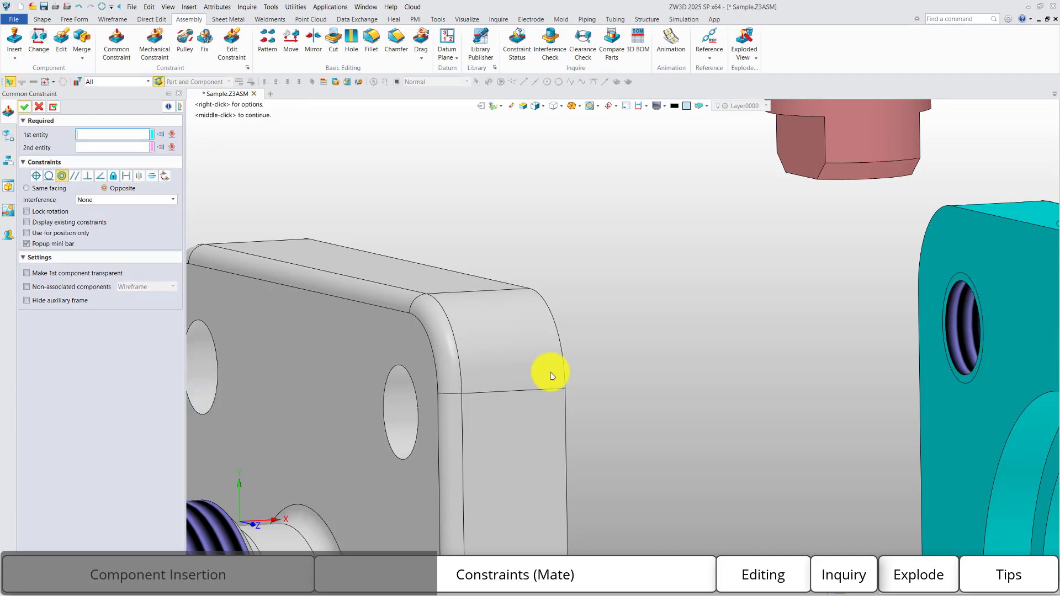
- Add a coincident constraint between Cover1's inner flange face and the valve body's flange face, facing opposite
{"action": "scroll", "coordinate": [599, 291], "scroll_direction": "down", "scroll_amount": 5}
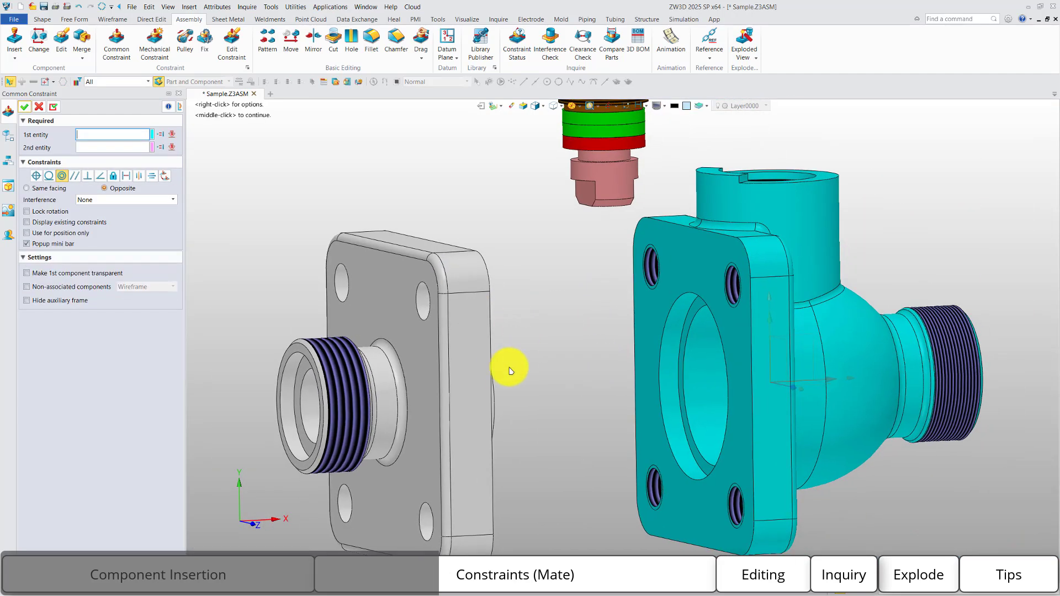
{"action": "right_click_drag", "start_coordinate": [510, 368], "coordinate": [472, 377]}
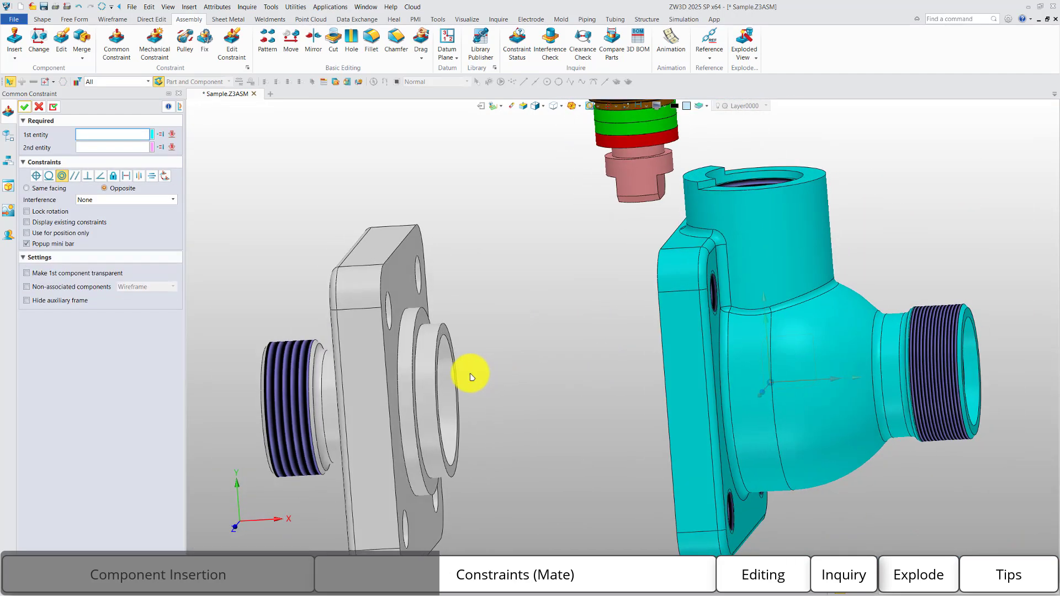
{"action": "right_click_drag", "start_coordinate": [409, 360], "coordinate": [380, 365]}
{"action": "left_click", "coordinate": [385, 361]}
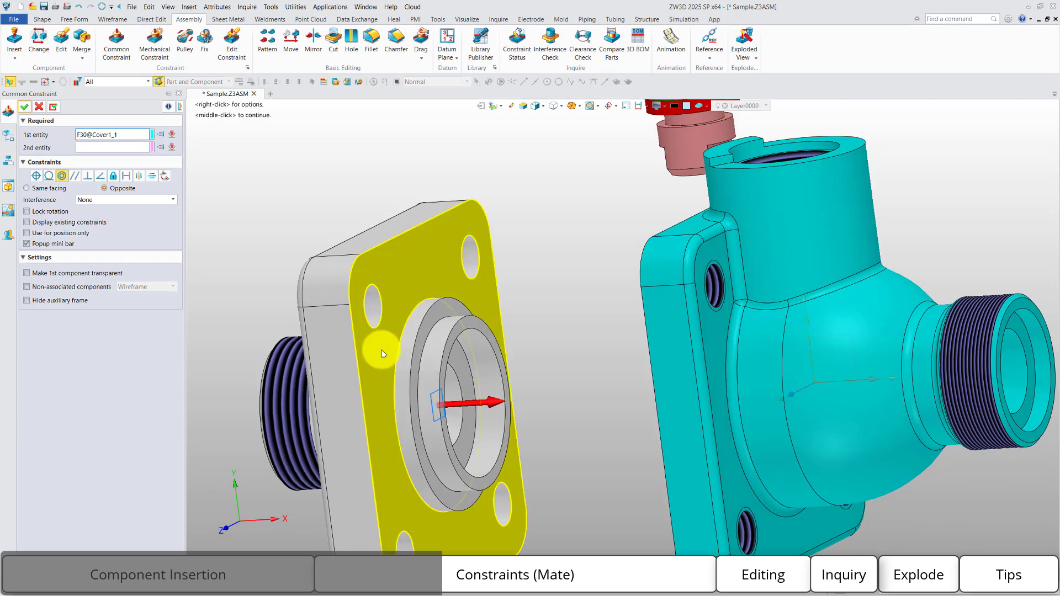
{"action": "right_click_drag", "start_coordinate": [512, 322], "coordinate": [682, 310]}
{"action": "left_click", "coordinate": [783, 271]}
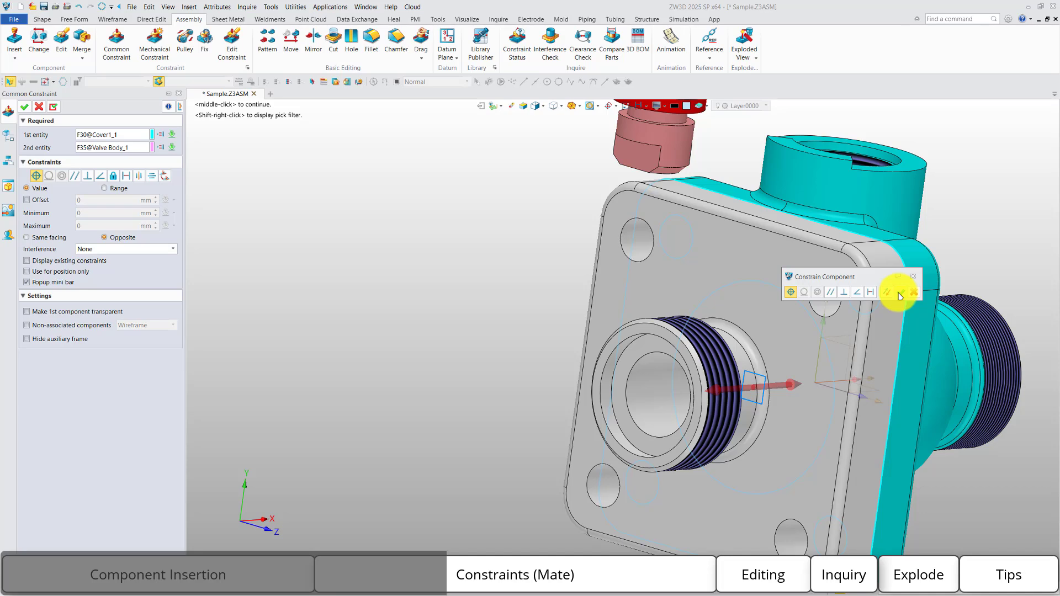
{"action": "left_click", "coordinate": [900, 294]}
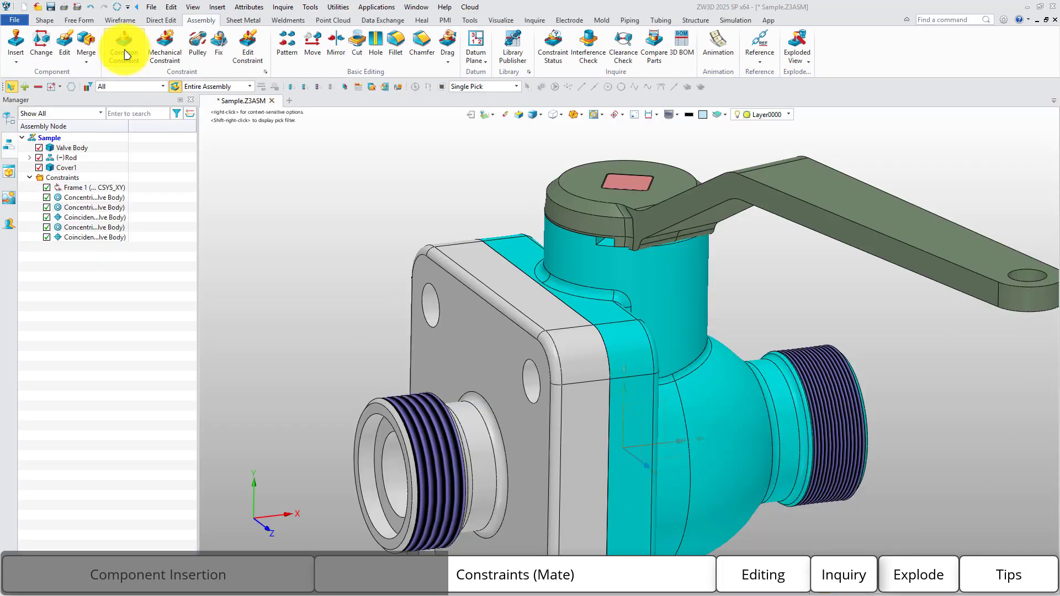
- Set up a range angle constraint between the wrench's stop face and the side face of the valve body's upper notch
{"action": "left_click", "coordinate": [125, 53]}
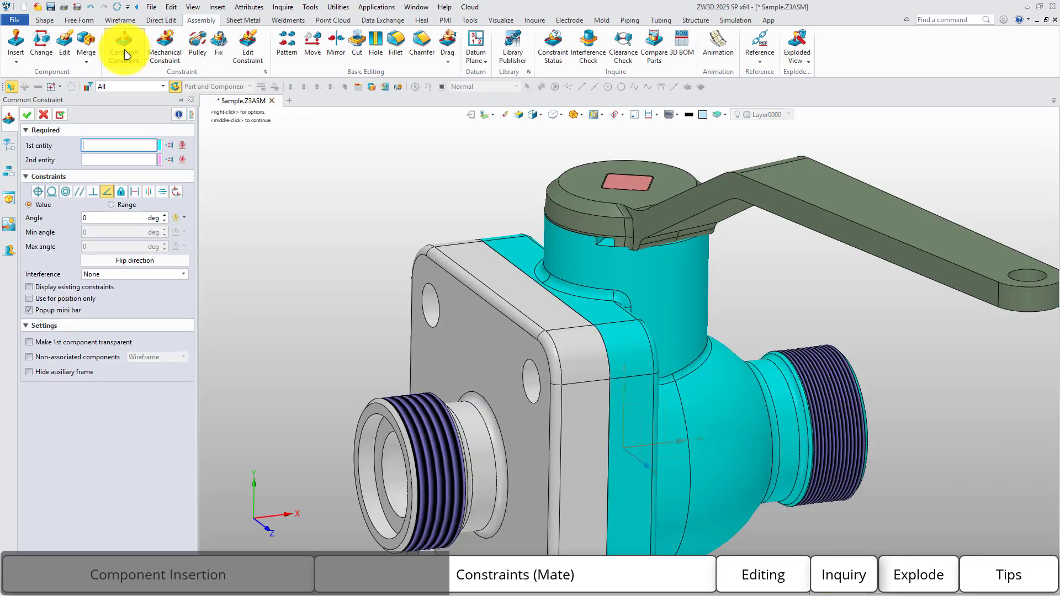
{"action": "left_click", "coordinate": [135, 205]}
{"action": "left_click", "coordinate": [599, 228]}
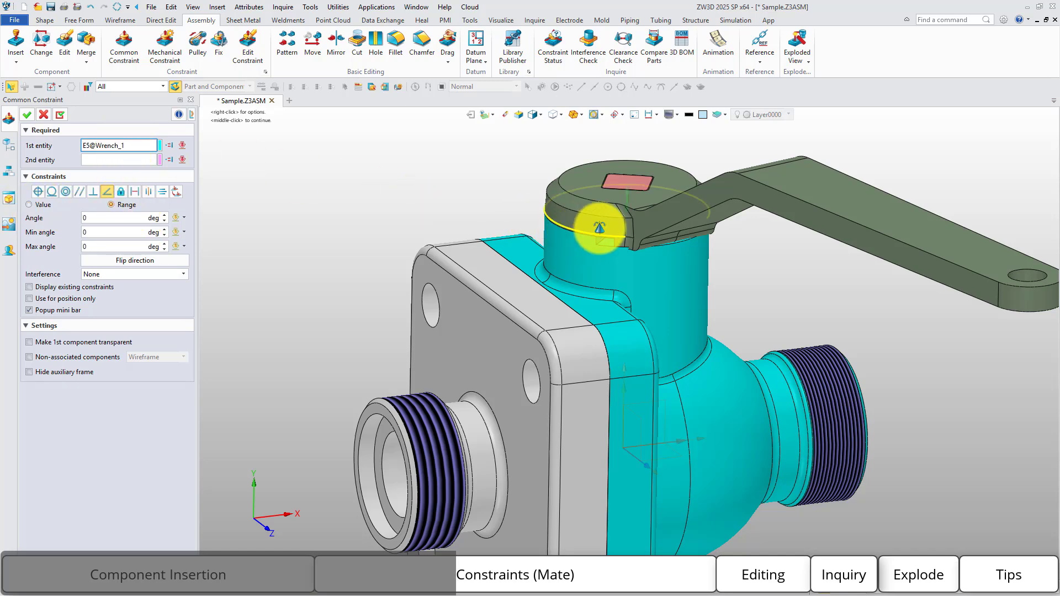
{"action": "right_click_drag", "start_coordinate": [600, 227], "coordinate": [621, 236]}
{"action": "scroll", "coordinate": [620, 236], "scroll_direction": "up", "scroll_amount": 6}
{"action": "left_click", "coordinate": [628, 266]}
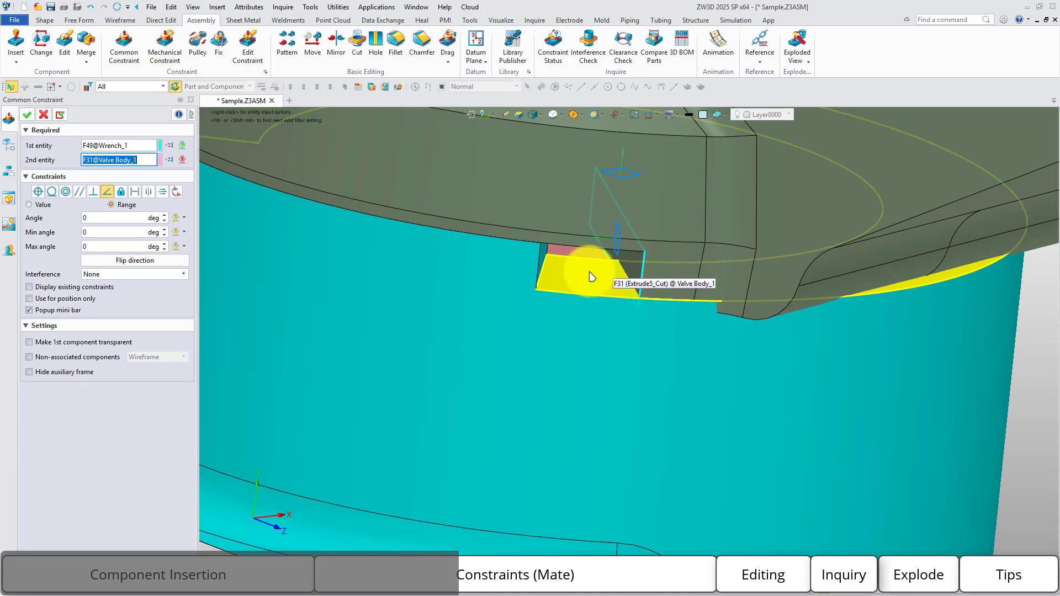
{"action": "right_click_drag", "start_coordinate": [589, 272], "coordinate": [564, 265]}
{"action": "left_click", "coordinate": [543, 257]}
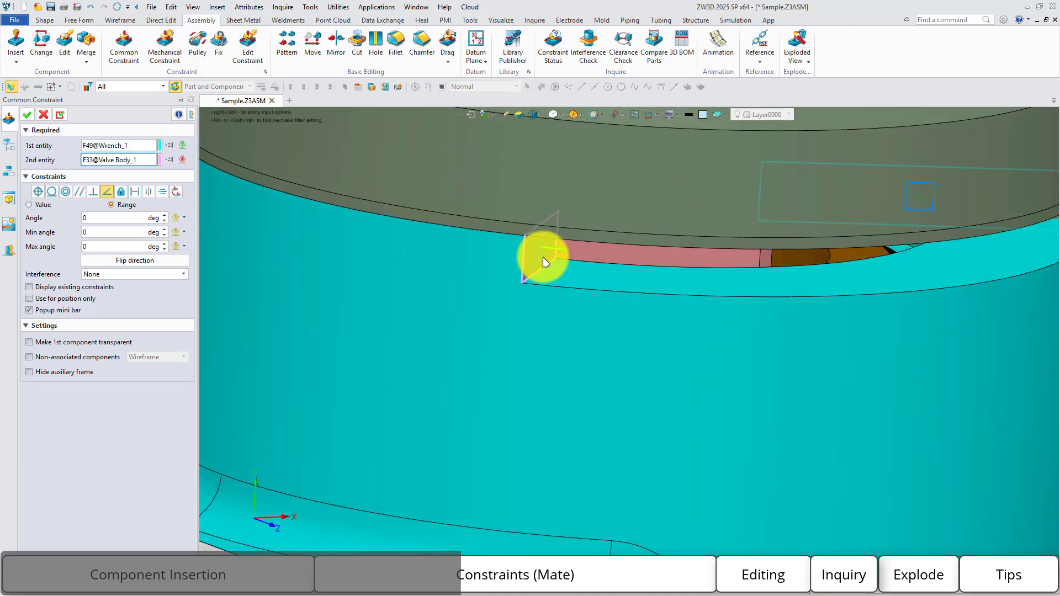
- Set the wrench constraint's angle and minimum angle to 180 degrees and finish the angle constraint
{"action": "left_click", "coordinate": [622, 301]}
{"action": "type", "text": "180"}
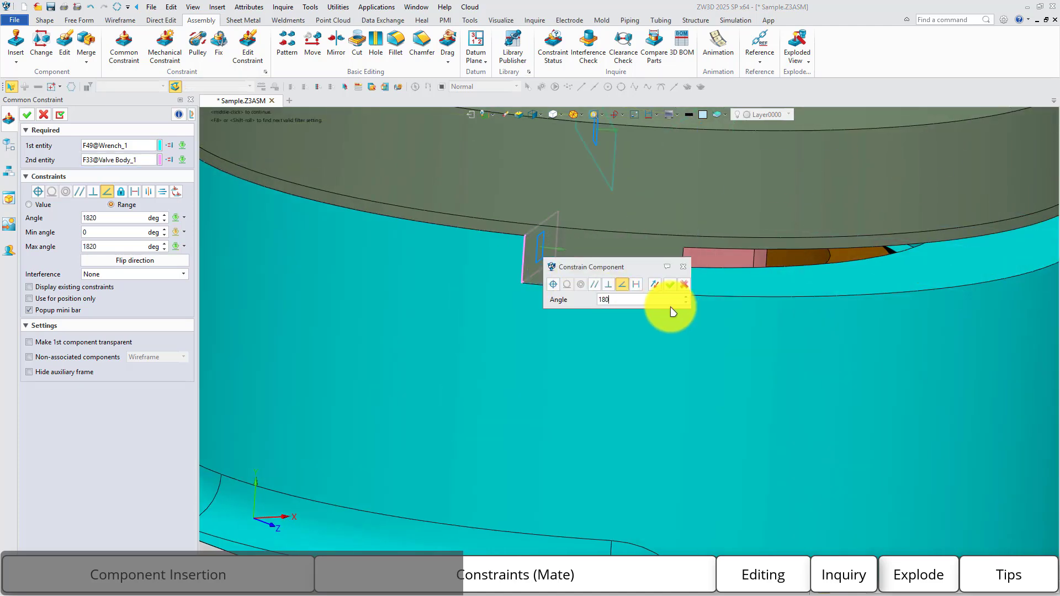
{"action": "left_click_drag", "start_coordinate": [105, 231], "coordinate": [72, 233]}
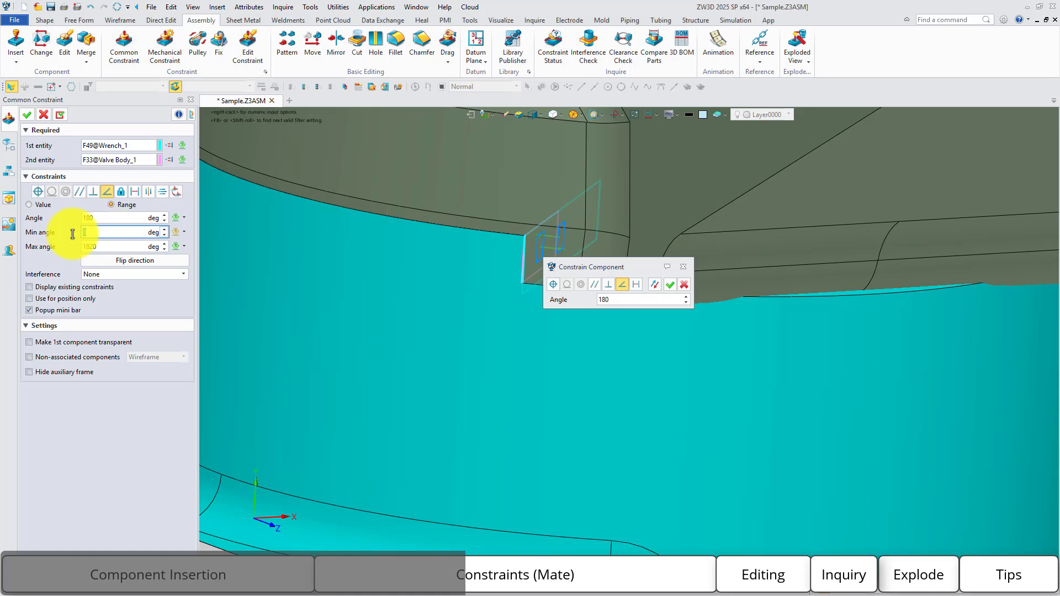
{"action": "type", "text": "180"}
{"action": "key", "text": "Tab"}
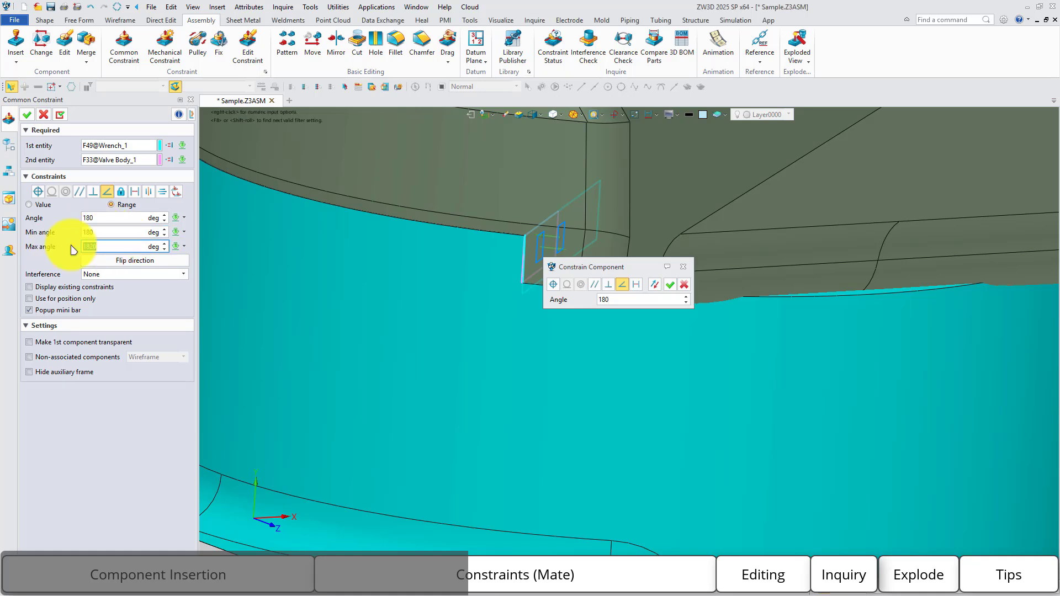
{"action": "middle_click", "coordinate": [436, 242]}
- Swing the wrench handle about the valve body to test its limited rotation
{"action": "scroll", "coordinate": [481, 275], "scroll_direction": "down", "scroll_amount": 5}
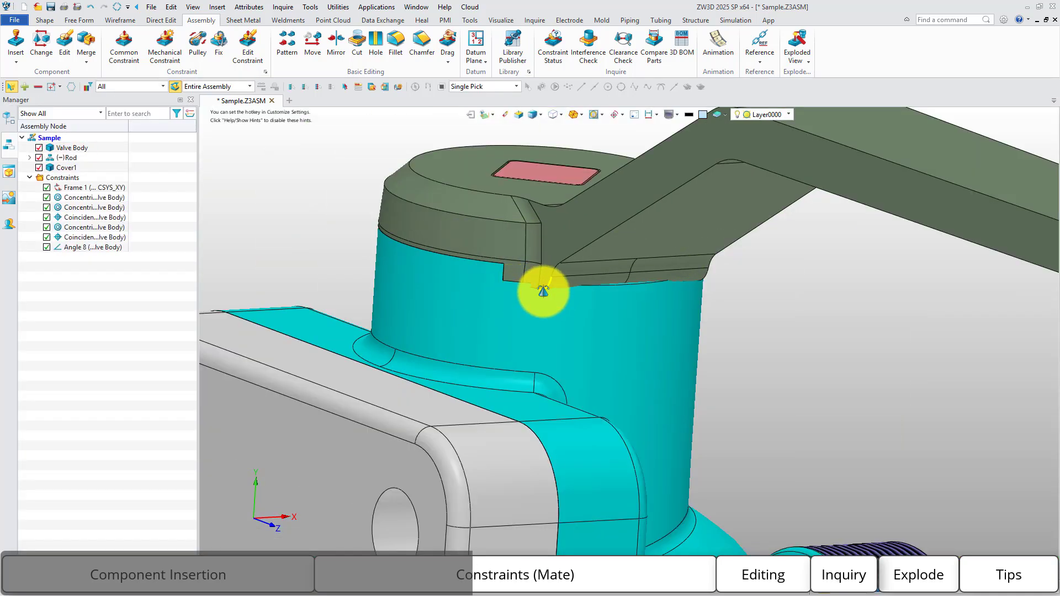
{"action": "right_click_drag", "start_coordinate": [541, 293], "coordinate": [543, 326]}
{"action": "scroll", "coordinate": [543, 325], "scroll_direction": "down", "scroll_amount": 3}
{"action": "left_click_drag", "start_coordinate": [774, 293], "coordinate": [670, 92]}
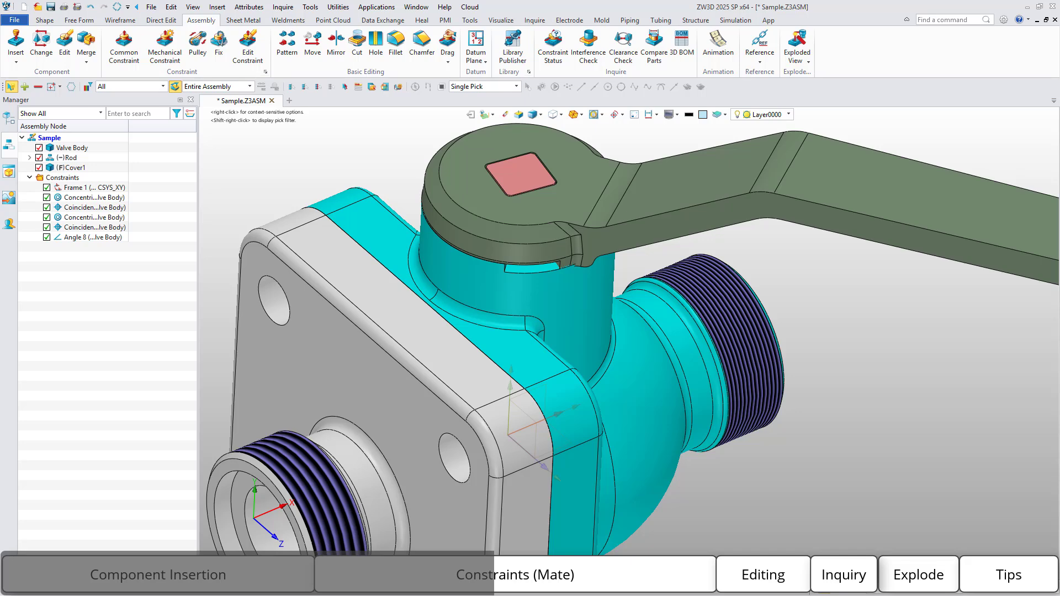
- Review the Animate assembly alignment option in the Part configuration settings and close the settings
{"action": "left_click", "coordinate": [1004, 20]}
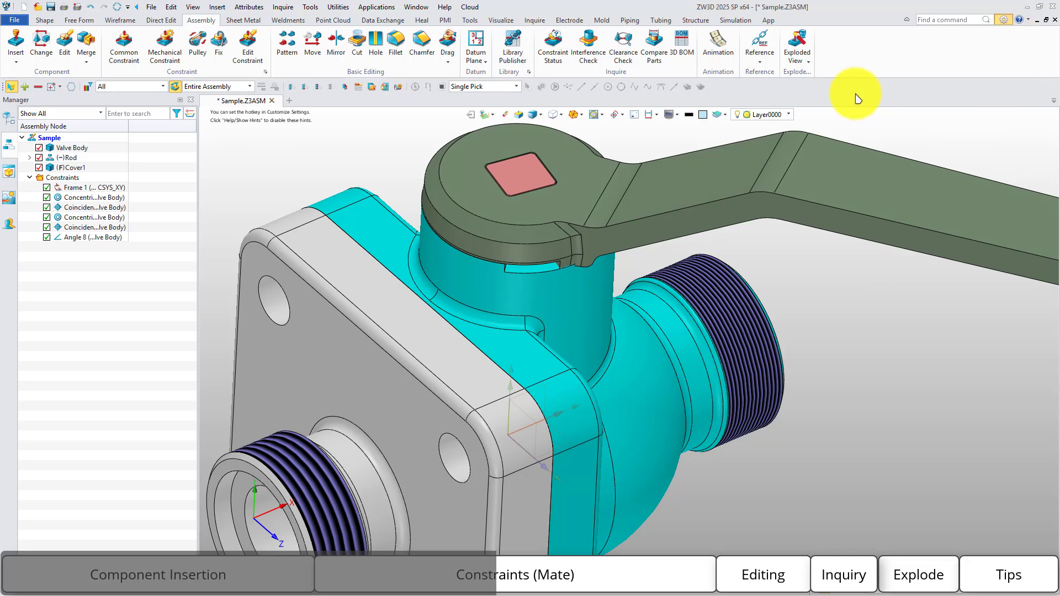
{"action": "left_click", "coordinate": [354, 194]}
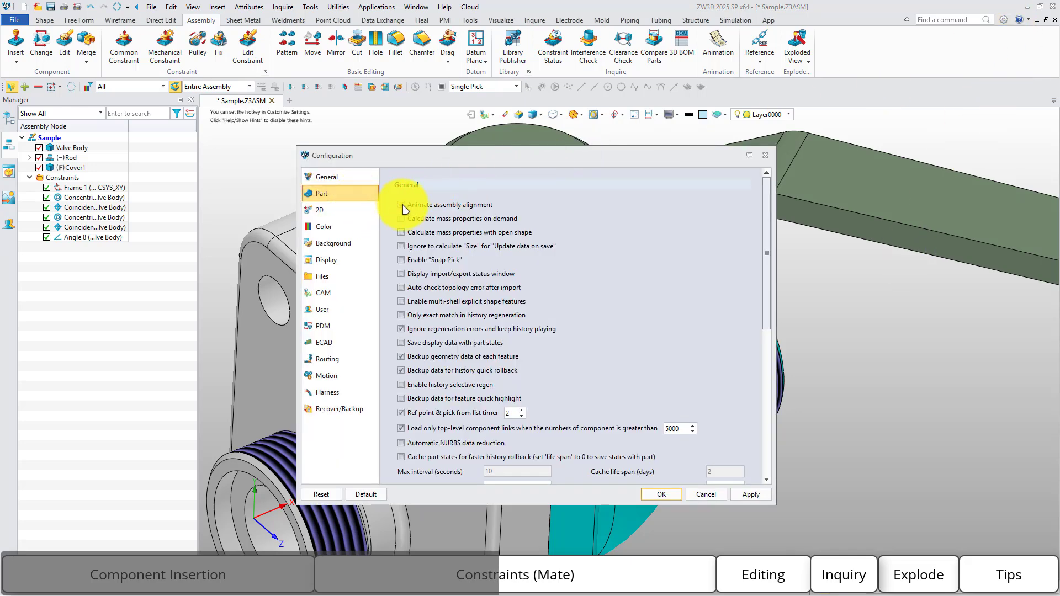
{"action": "left_click", "coordinate": [663, 495]}
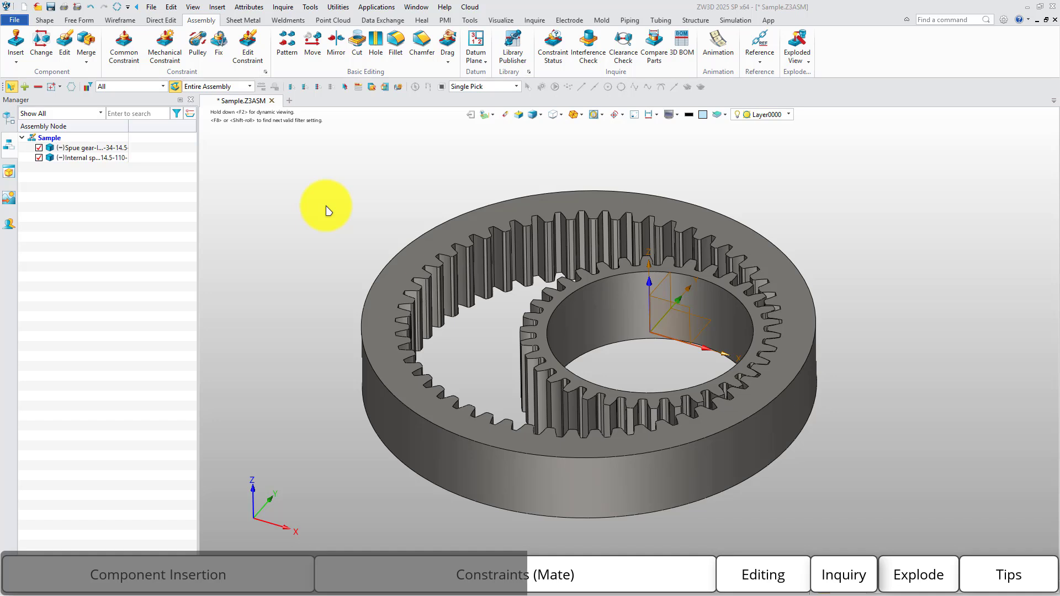
- In the gear assembly, add a concentric constraint between the spur gear's bore and the default Z axis
{"action": "left_click", "coordinate": [124, 47]}
{"action": "left_click", "coordinate": [610, 303]}
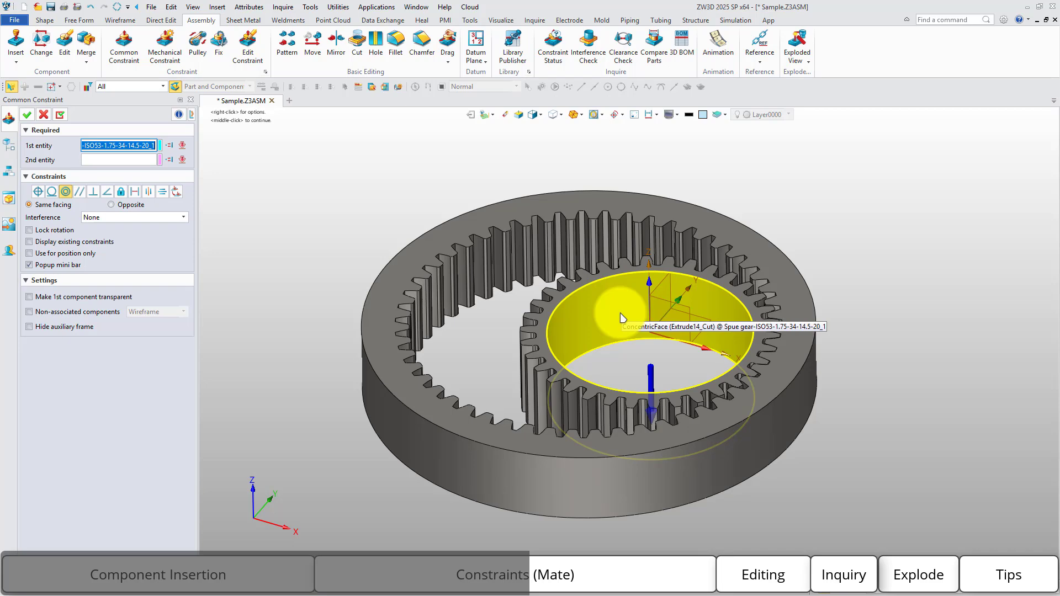
{"action": "left_click", "coordinate": [650, 285]}
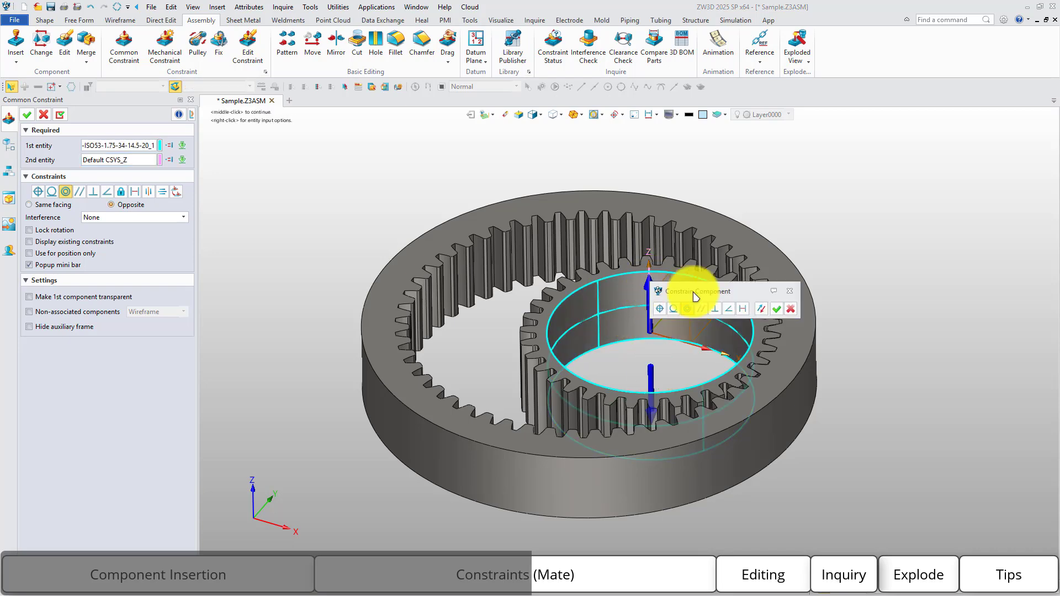
{"action": "left_click", "coordinate": [781, 301]}
- Add a coincident constraint between the spur gear's upper face and the default XY plane
{"action": "scroll", "coordinate": [550, 316], "scroll_direction": "up", "scroll_amount": 2}
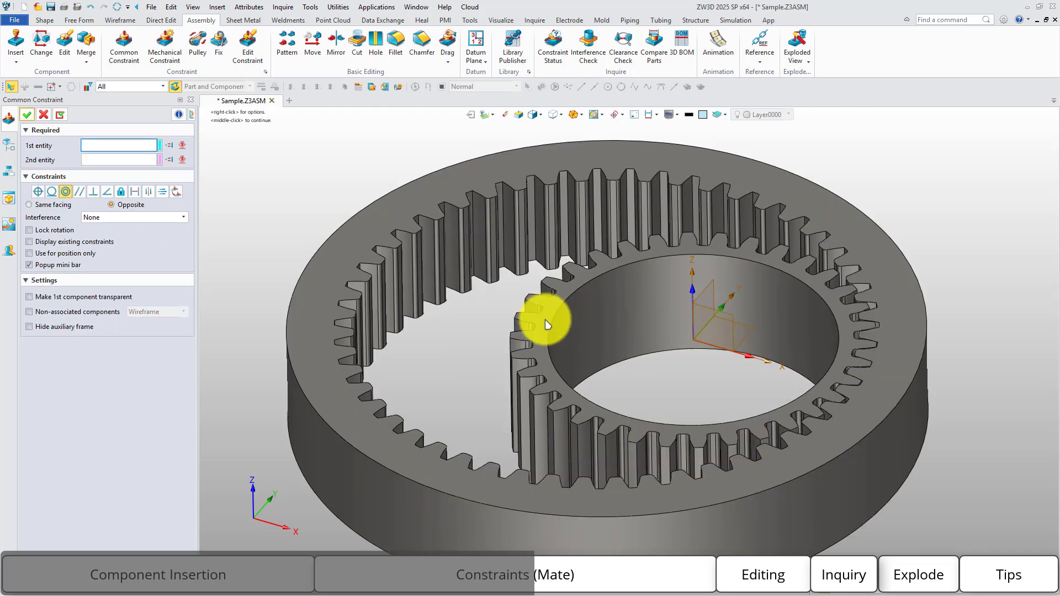
{"action": "left_click", "coordinate": [546, 319]}
{"action": "left_click", "coordinate": [746, 347]}
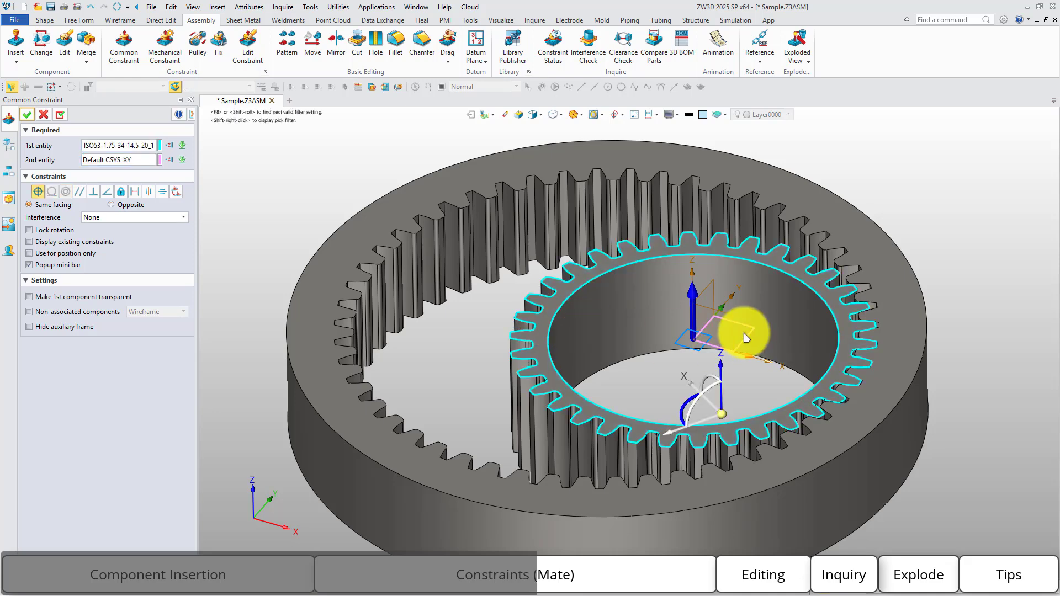
{"action": "left_click", "coordinate": [873, 363]}
- Add a coincident constraint between the internal gear's upper face and the default XY plane, and finish the command
{"action": "left_click", "coordinate": [888, 380]}
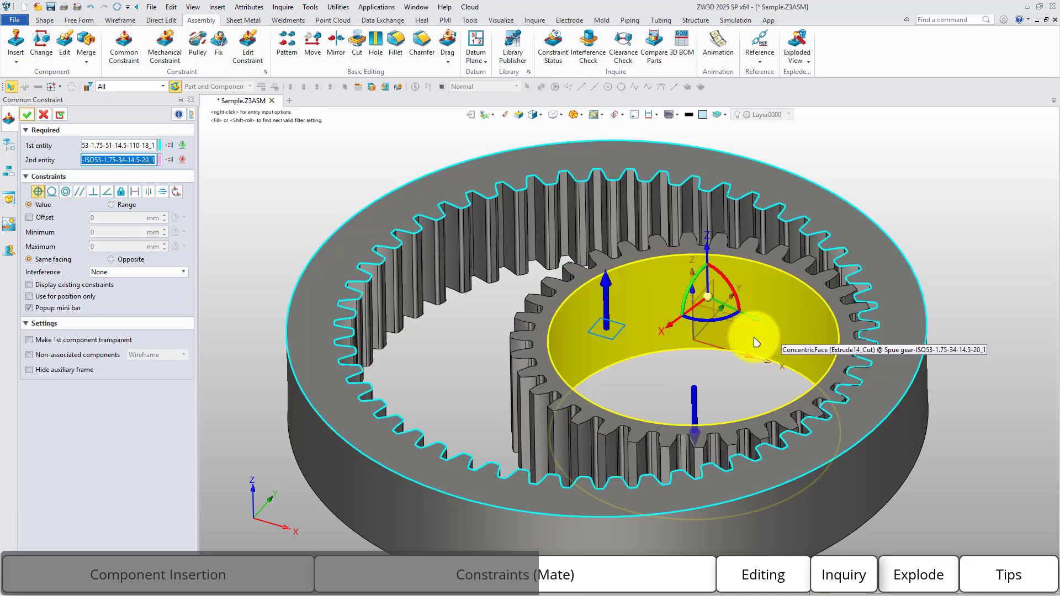
{"action": "left_click", "coordinate": [734, 339]}
{"action": "left_click", "coordinate": [874, 369]}
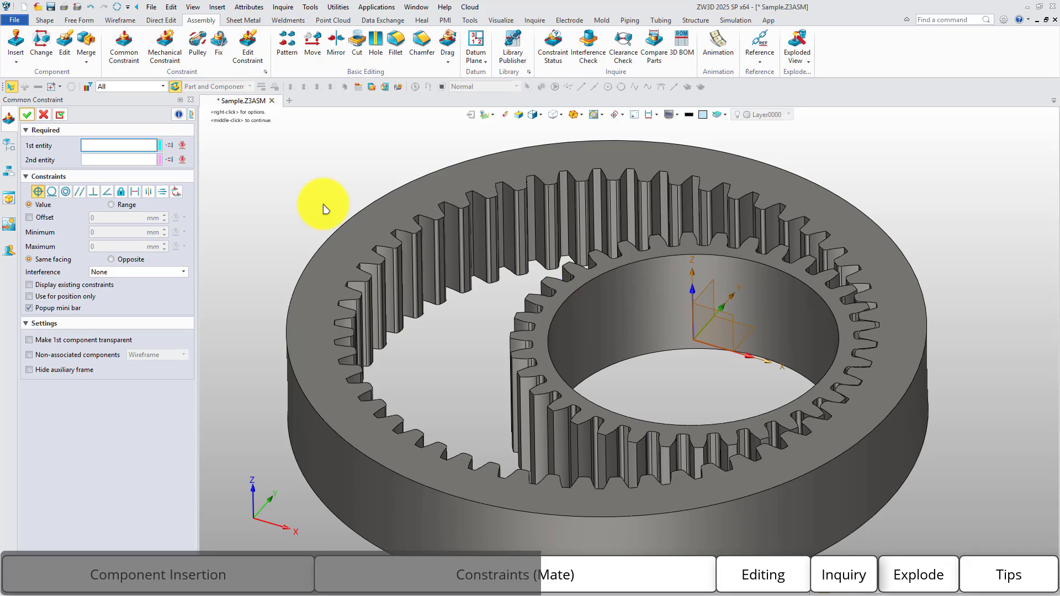
{"action": "left_click", "coordinate": [27, 114]}
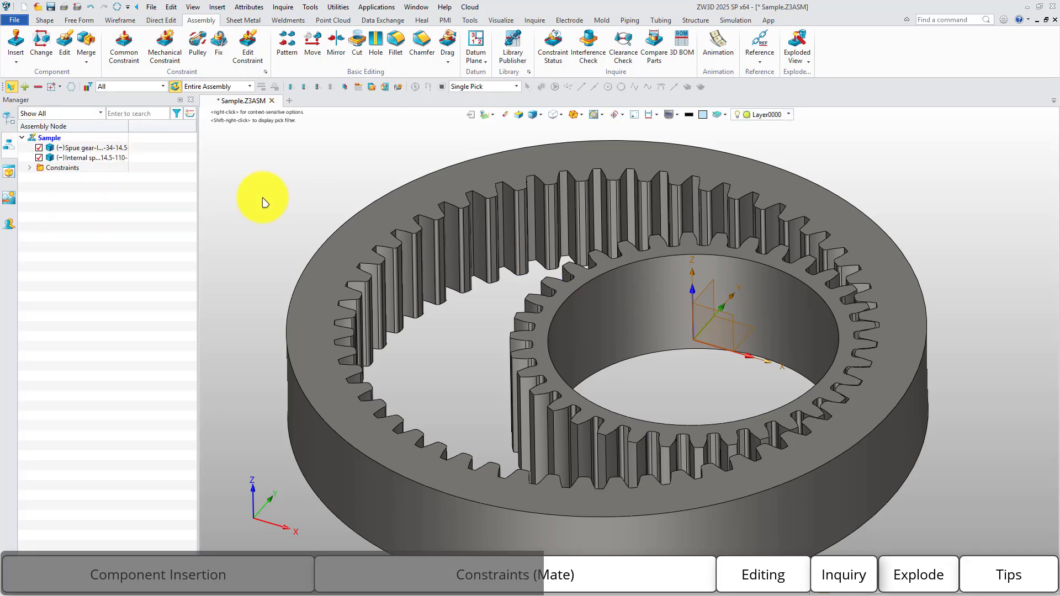
- Set up a gear mechanical constraint between the spur gear's bore and the internal gear's outer face, using 34 and 51 teeth
{"action": "left_click", "coordinate": [165, 51]}
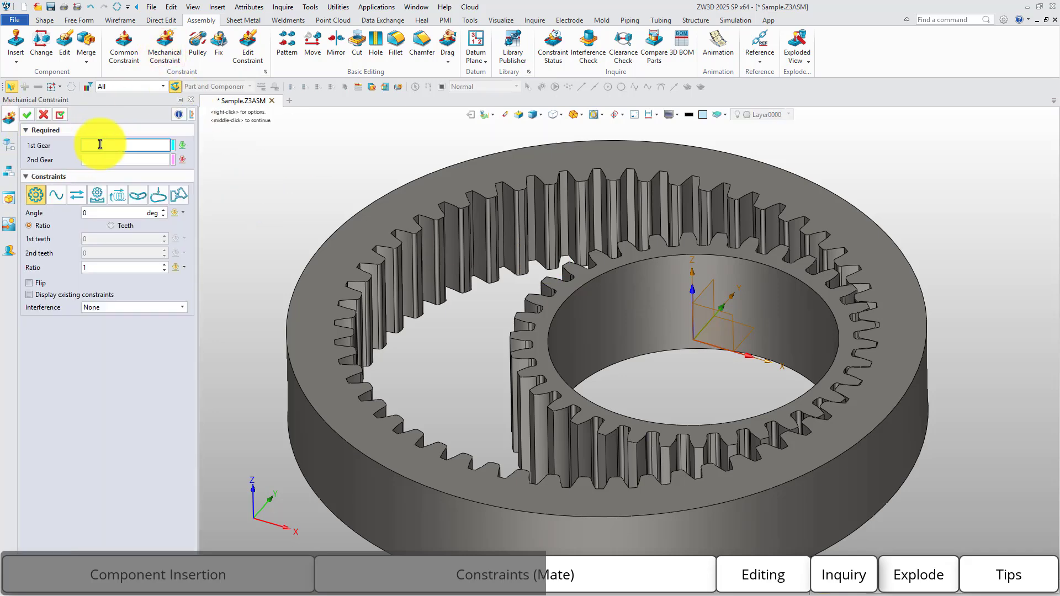
{"action": "left_click", "coordinate": [635, 309]}
{"action": "left_click", "coordinate": [312, 433]}
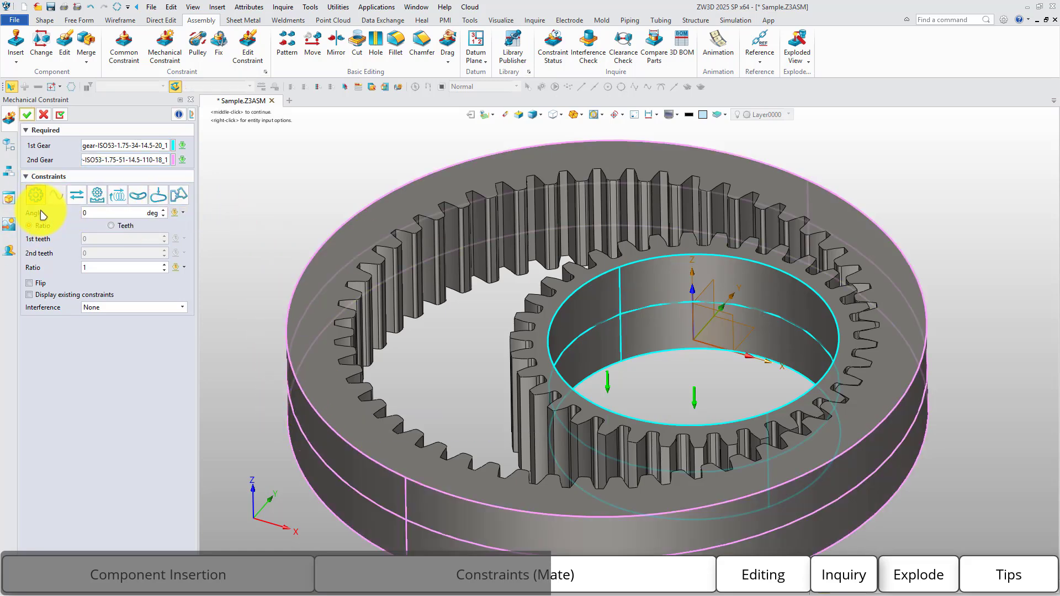
{"action": "left_click", "coordinate": [112, 226]}
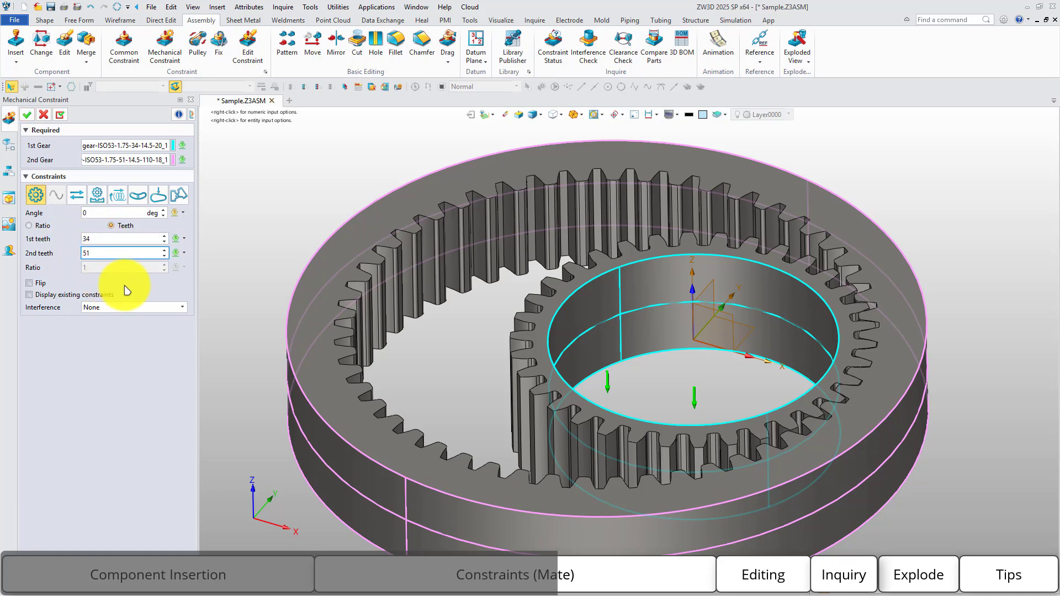
- Apply the gear constraint by Ratio with the expression 34/51, and turn the spur gear to test the meshing
{"action": "left_click", "coordinate": [43, 226]}
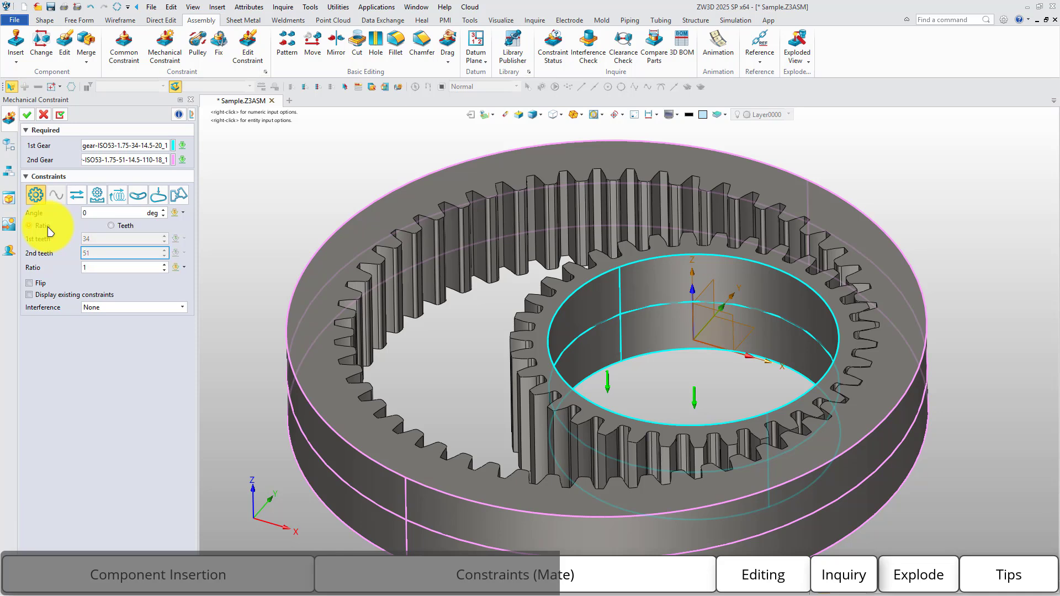
{"action": "left_click", "coordinate": [184, 267]}
{"action": "left_click", "coordinate": [200, 294]}
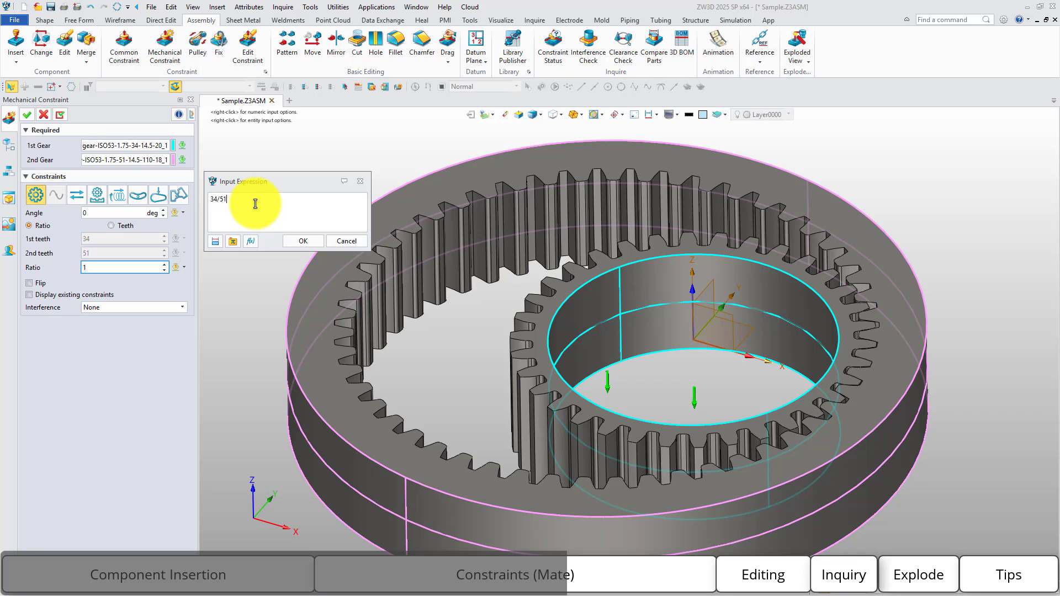
{"action": "left_click", "coordinate": [292, 241]}
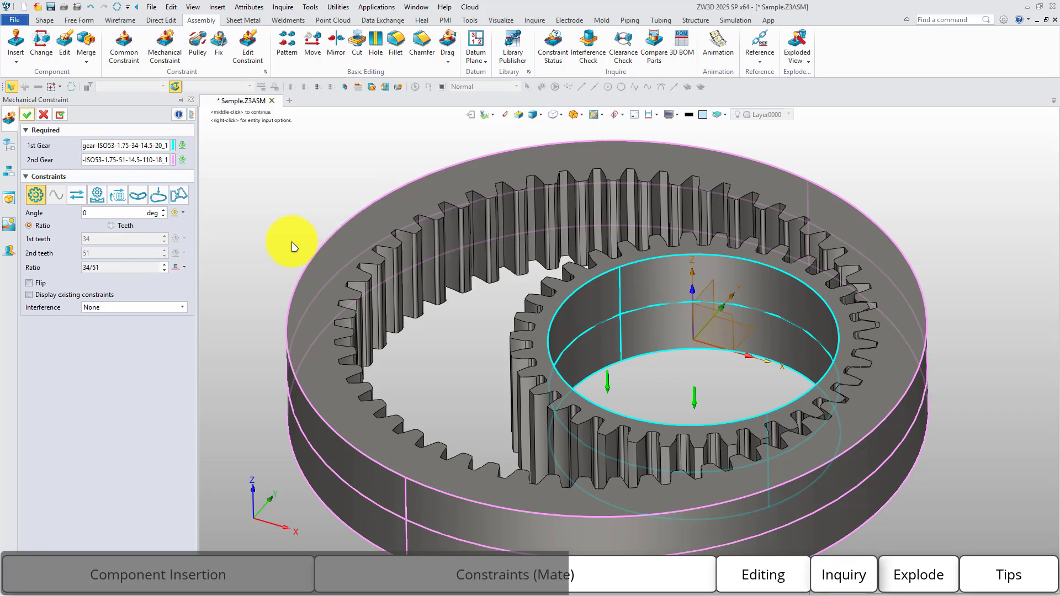
{"action": "left_click", "coordinate": [32, 114]}
{"action": "scroll", "coordinate": [420, 294], "scroll_direction": "down", "scroll_amount": 2}
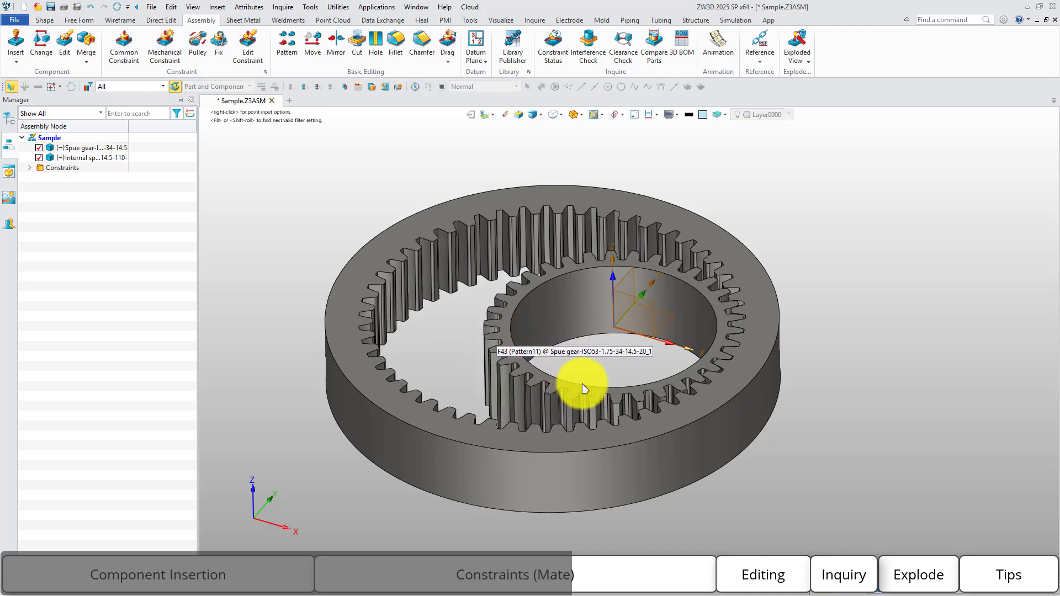
{"action": "left_click_drag", "start_coordinate": [584, 388], "coordinate": [647, 291]}
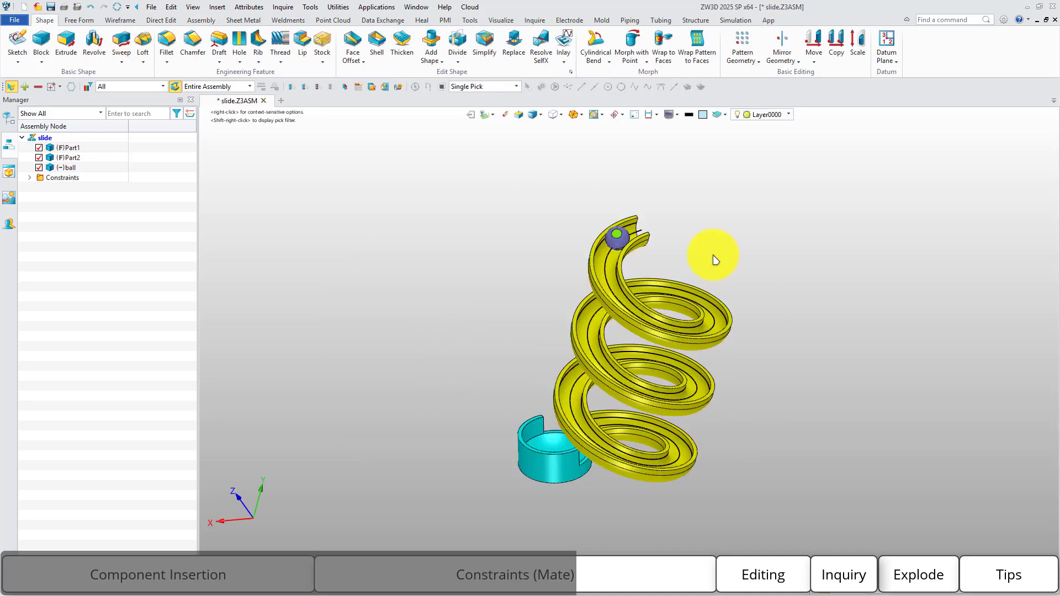
- Set up a path mechanical constraint and pick the ball's centre as the constrained point
{"action": "left_click", "coordinate": [201, 20]}
{"action": "left_click", "coordinate": [166, 54]}
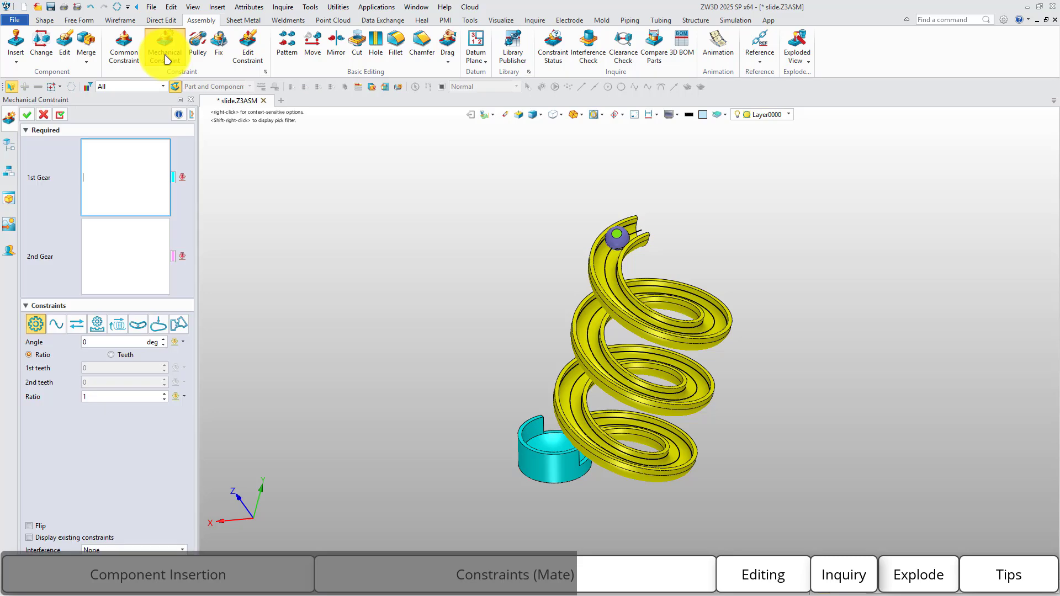
{"action": "left_click", "coordinate": [57, 197]}
{"action": "scroll", "coordinate": [739, 281], "scroll_direction": "up", "scroll_amount": 4}
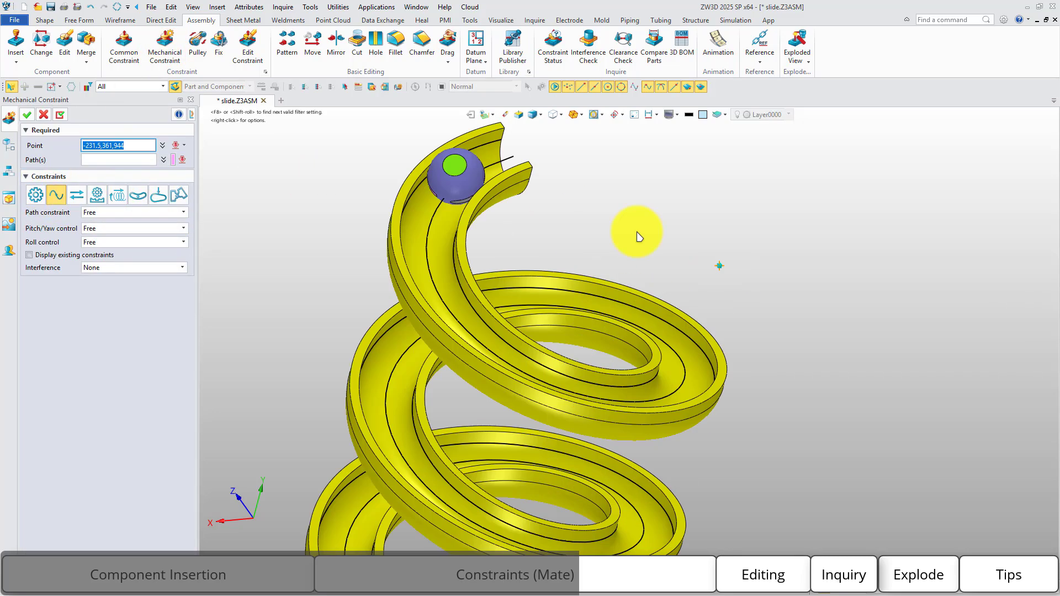
{"action": "scroll", "coordinate": [444, 168], "scroll_direction": "up", "scroll_amount": 7}
{"action": "right_click_drag", "start_coordinate": [447, 182], "coordinate": [630, 207]}
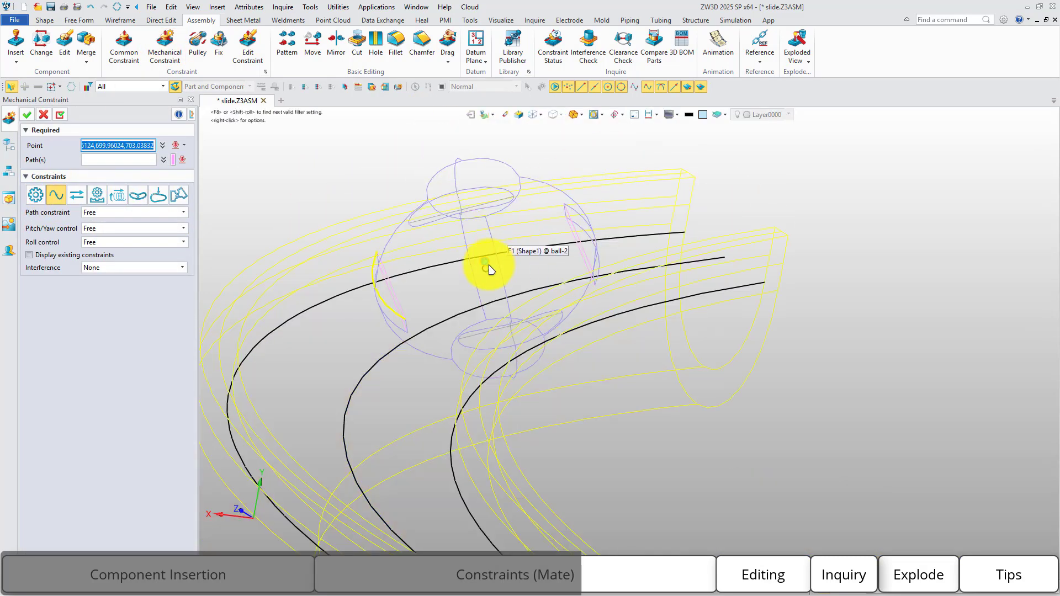
{"action": "left_click", "coordinate": [486, 269]}
- Select the spiral slide's middle curve as the path, apply the constraint, and move the ball along the slide to test it
{"action": "left_click", "coordinate": [142, 160]}
{"action": "left_click", "coordinate": [373, 375]}
{"action": "left_click", "coordinate": [372, 370]}
{"action": "scroll", "coordinate": [436, 243], "scroll_direction": "down", "scroll_amount": 10}
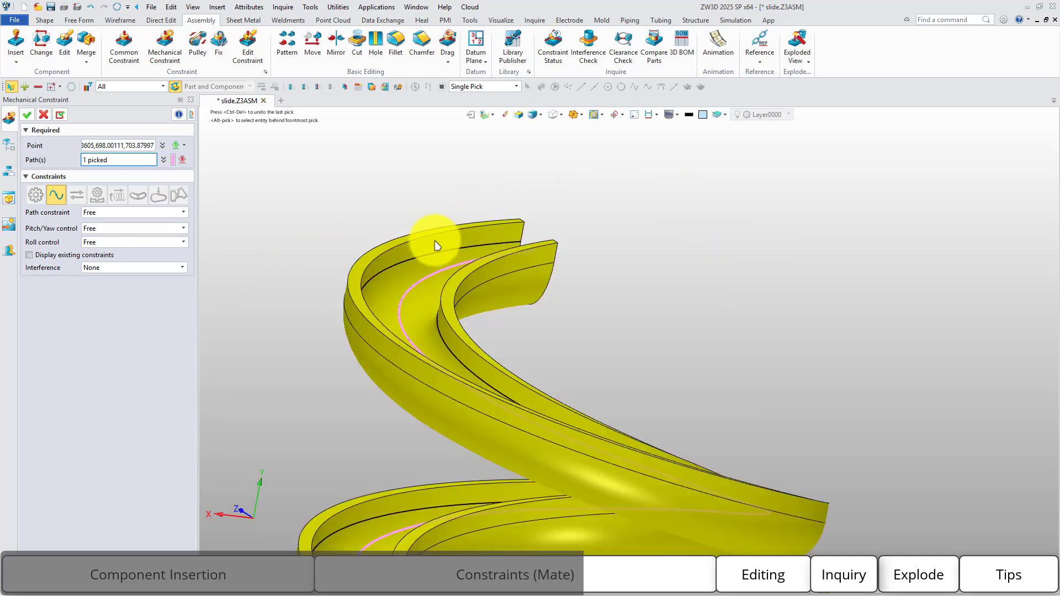
{"action": "middle_click_drag", "start_coordinate": [641, 361], "coordinate": [714, 341]}
{"action": "right_click_drag", "start_coordinate": [714, 340], "coordinate": [693, 348]}
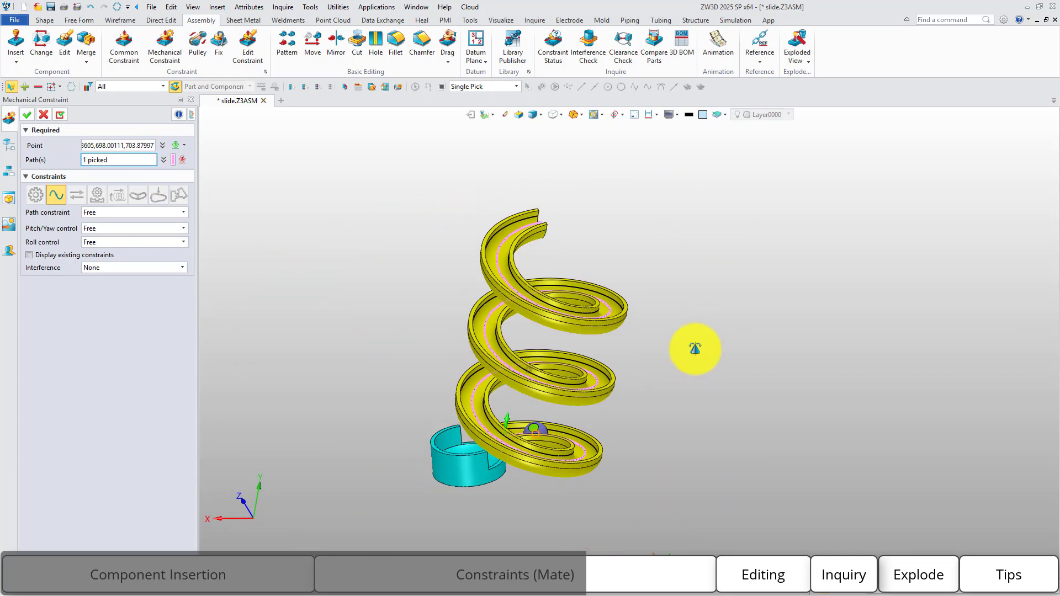
{"action": "left_click", "coordinate": [26, 115]}
{"action": "scroll", "coordinate": [542, 432], "scroll_direction": "up", "scroll_amount": 5}
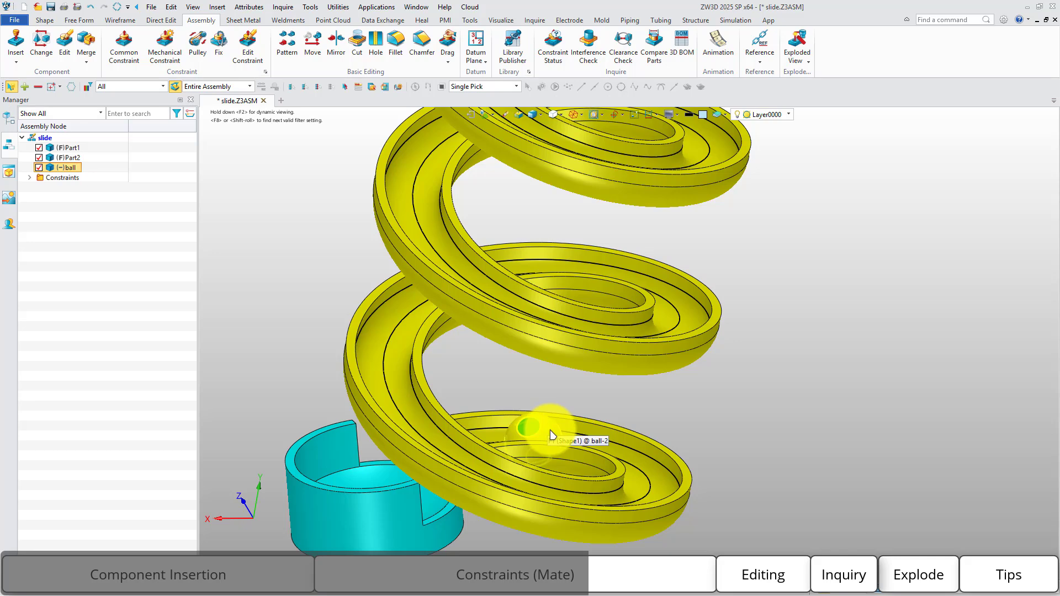
{"action": "left_click_drag", "start_coordinate": [546, 434], "coordinate": [731, 218]}
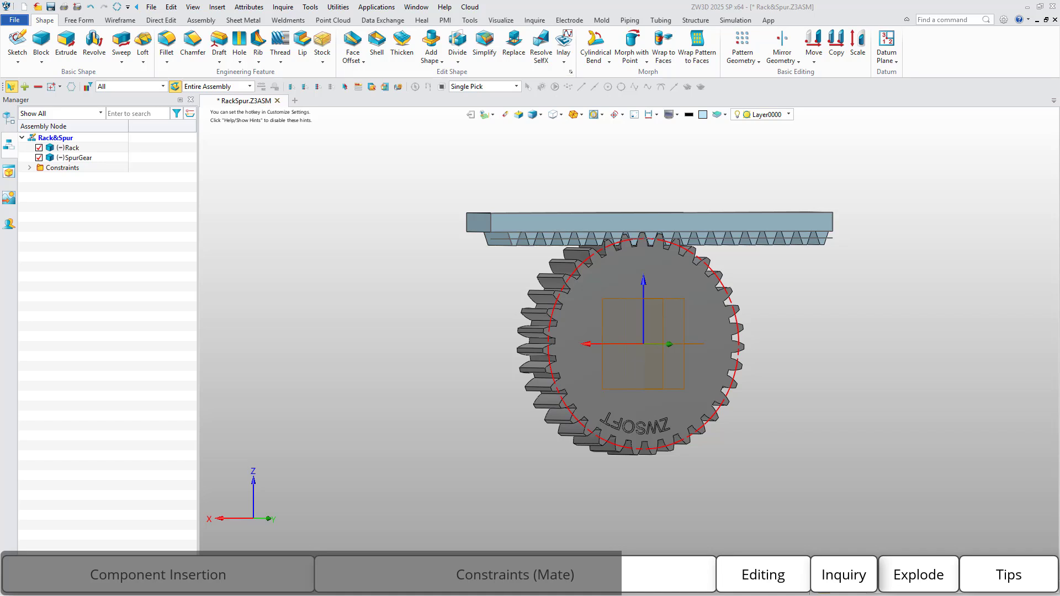
- Add a diameter dimension to the spur gear's pitch circle, with its text placed just outside the gear
{"action": "left_click", "coordinate": [445, 20]}
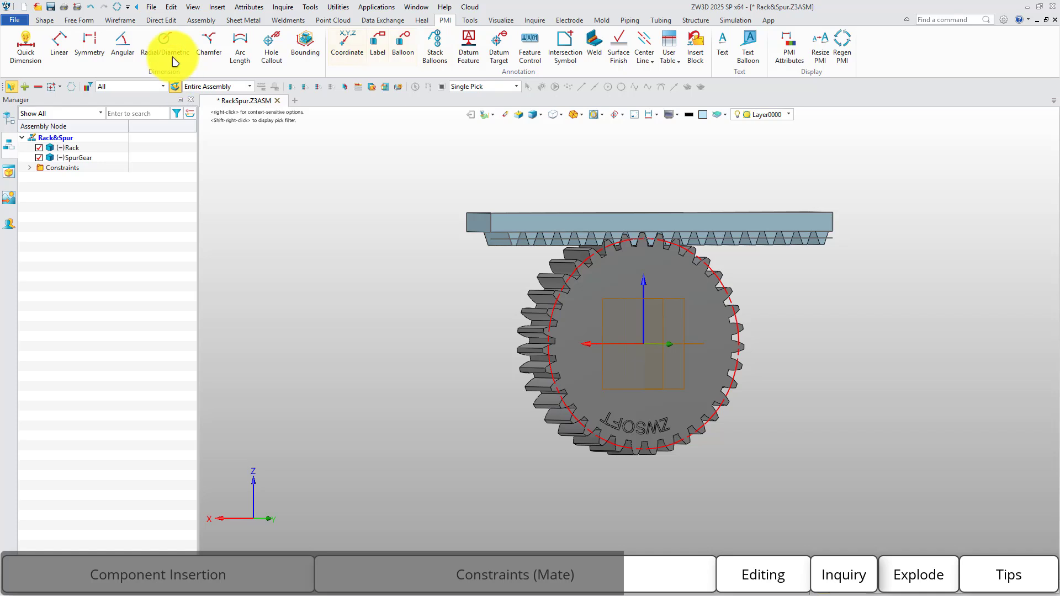
{"action": "left_click", "coordinate": [164, 44]}
{"action": "left_click", "coordinate": [555, 305]}
{"action": "left_click", "coordinate": [499, 293]}
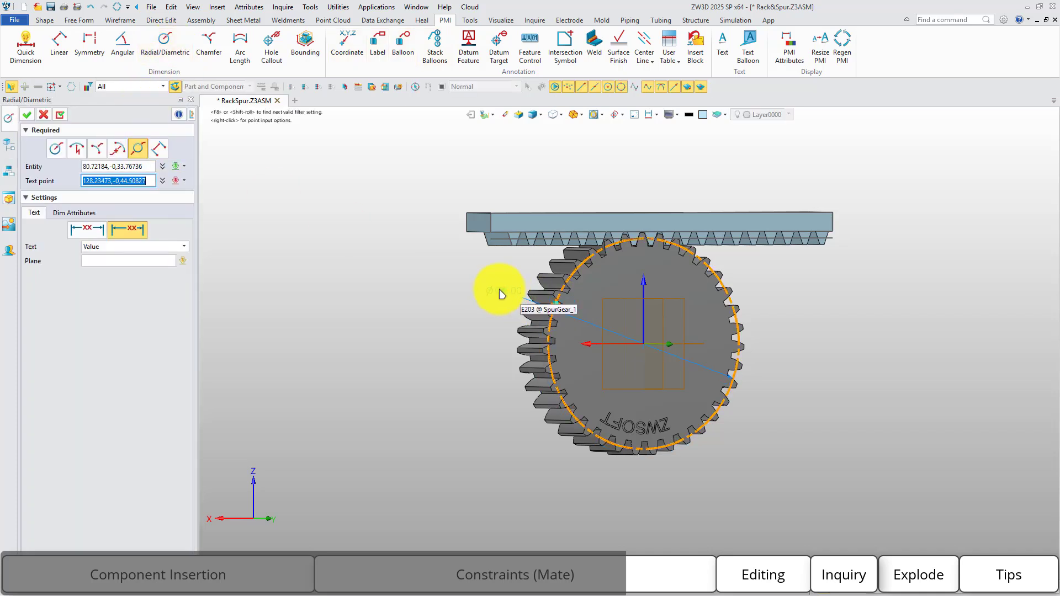
{"action": "middle_click", "coordinate": [480, 318]}
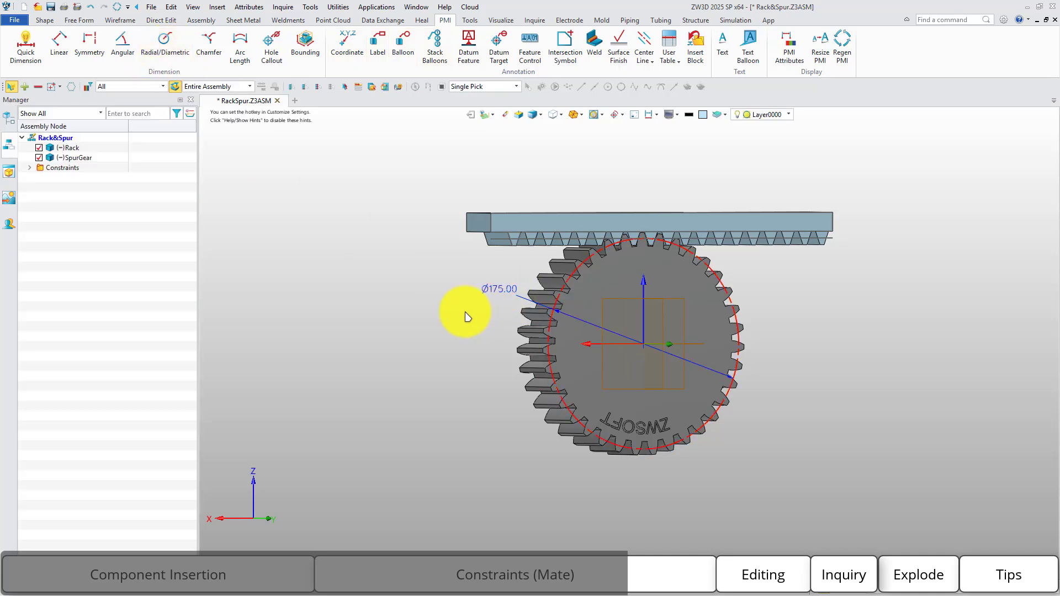
- Set up a rack and pinion mechanical constraint between the rack's pitch line and the spur gear's pitch circle
{"action": "left_click", "coordinate": [203, 21]}
{"action": "left_click", "coordinate": [165, 44]}
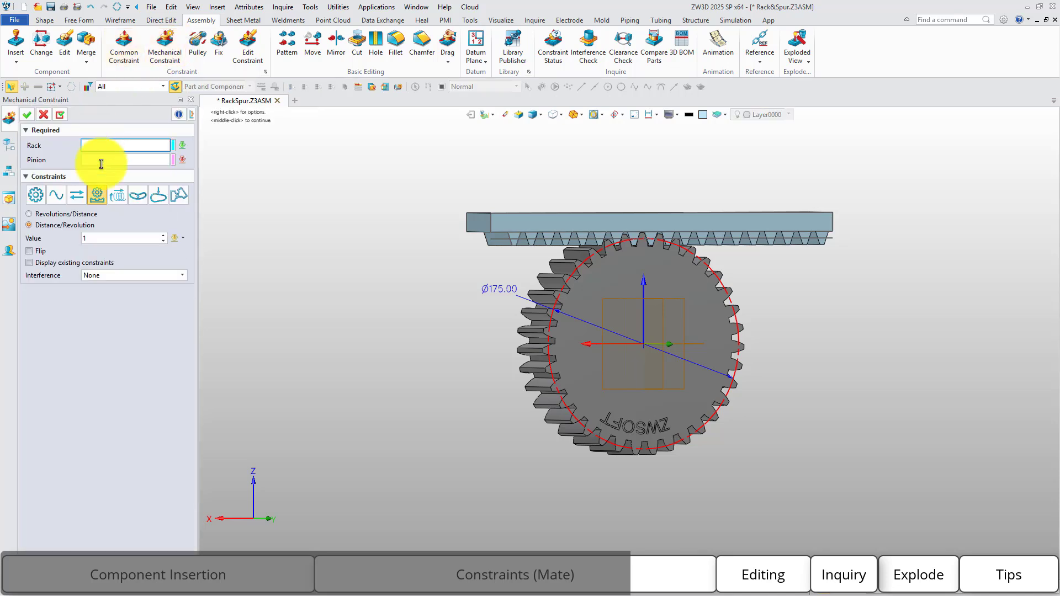
{"action": "left_click", "coordinate": [96, 195]}
{"action": "left_click", "coordinate": [497, 243]}
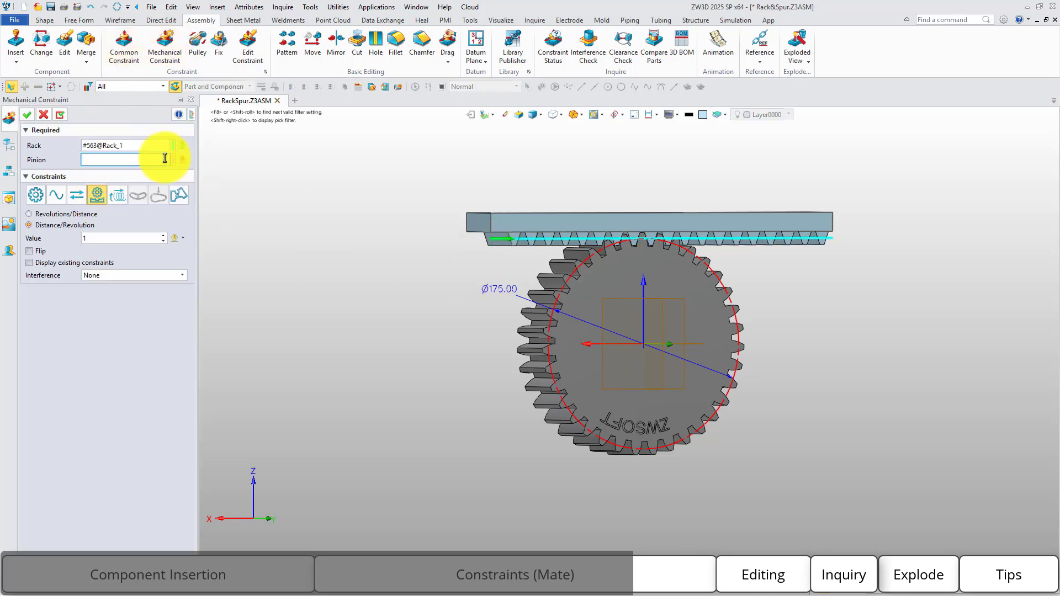
{"action": "left_click", "coordinate": [554, 306]}
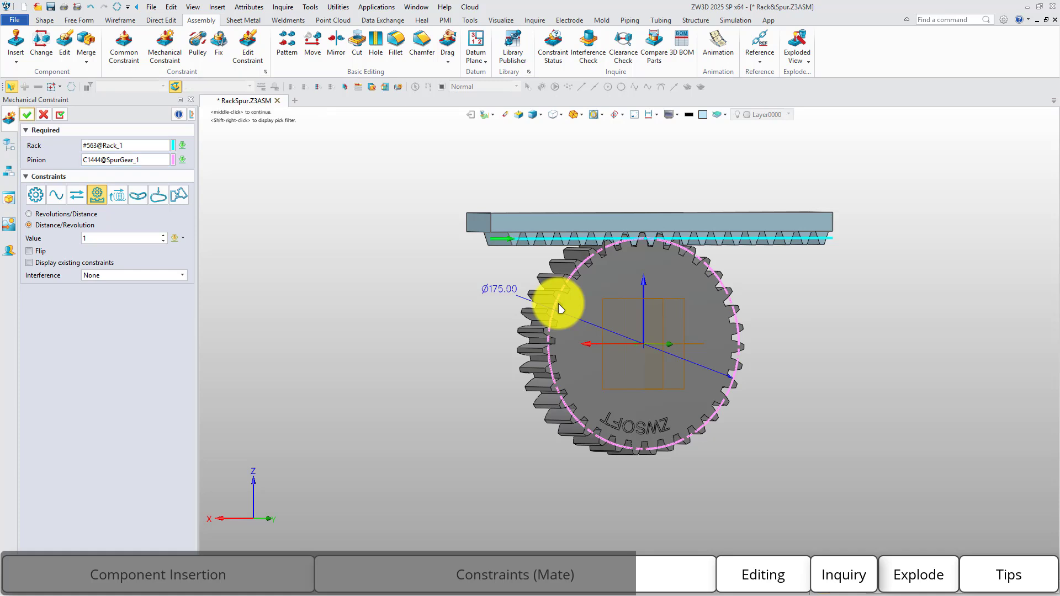
- Apply the rack and pinion constraint with a Distance/Revolution expression based on the pitch diameter, and turn the gear to test it
{"action": "left_click", "coordinate": [184, 239]}
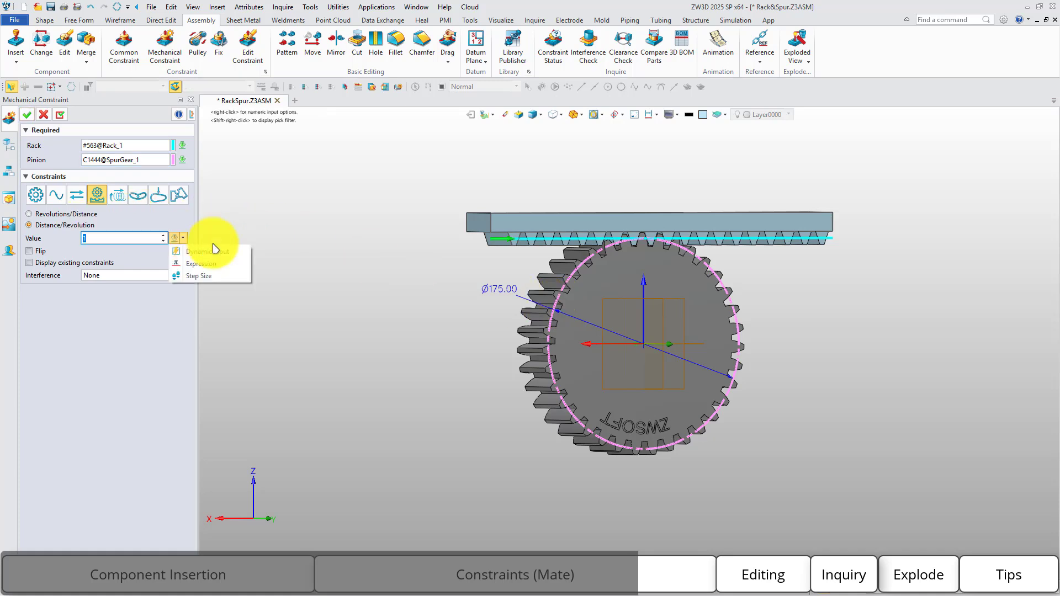
{"action": "left_click", "coordinate": [213, 268]}
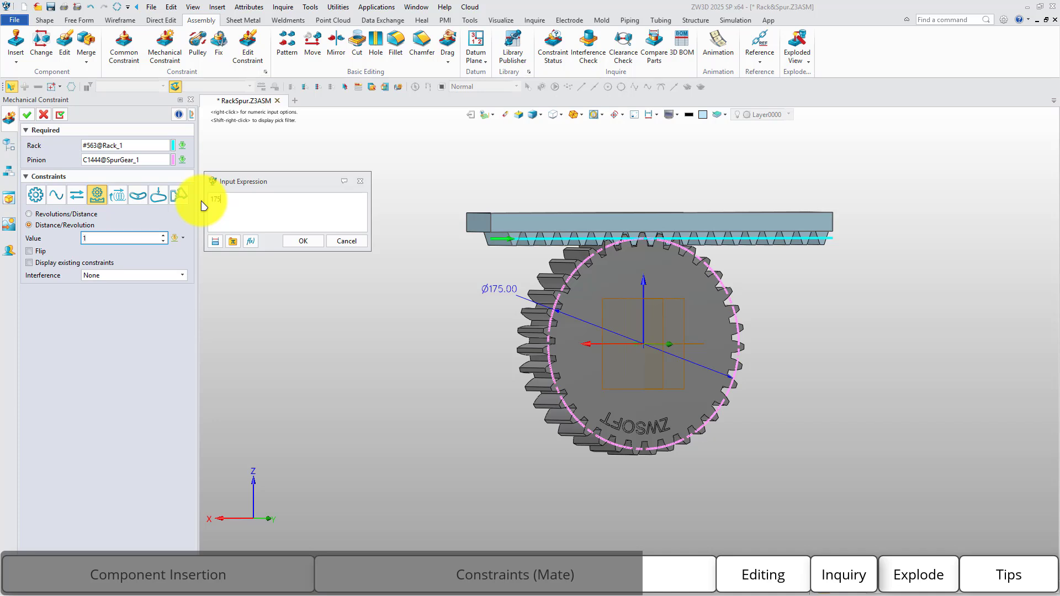
{"action": "left_click", "coordinate": [304, 241]}
{"action": "left_click", "coordinate": [26, 116]}
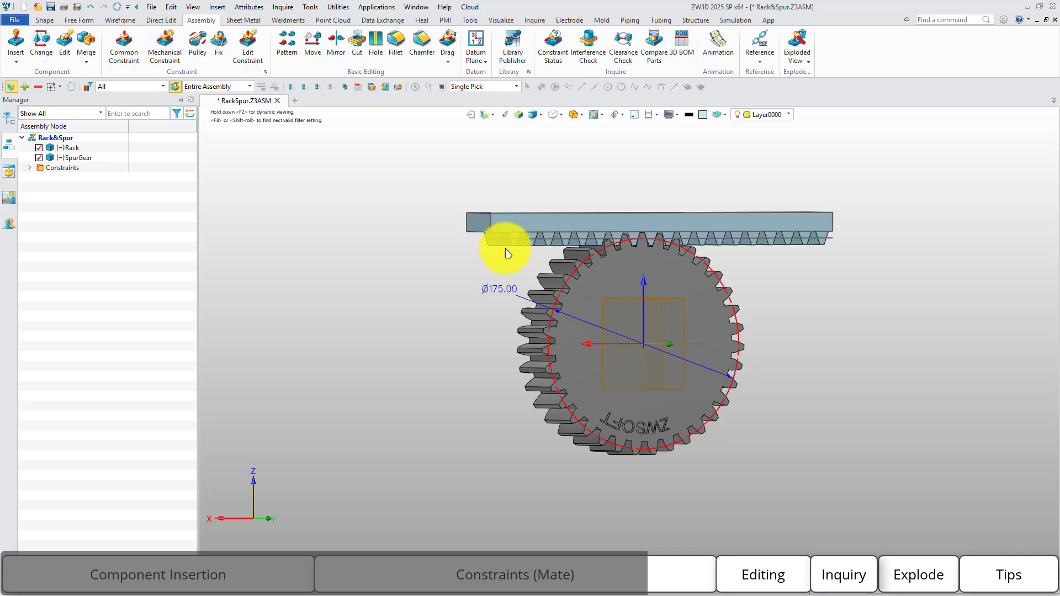
{"action": "left_click_drag", "start_coordinate": [580, 272], "coordinate": [610, 294]}
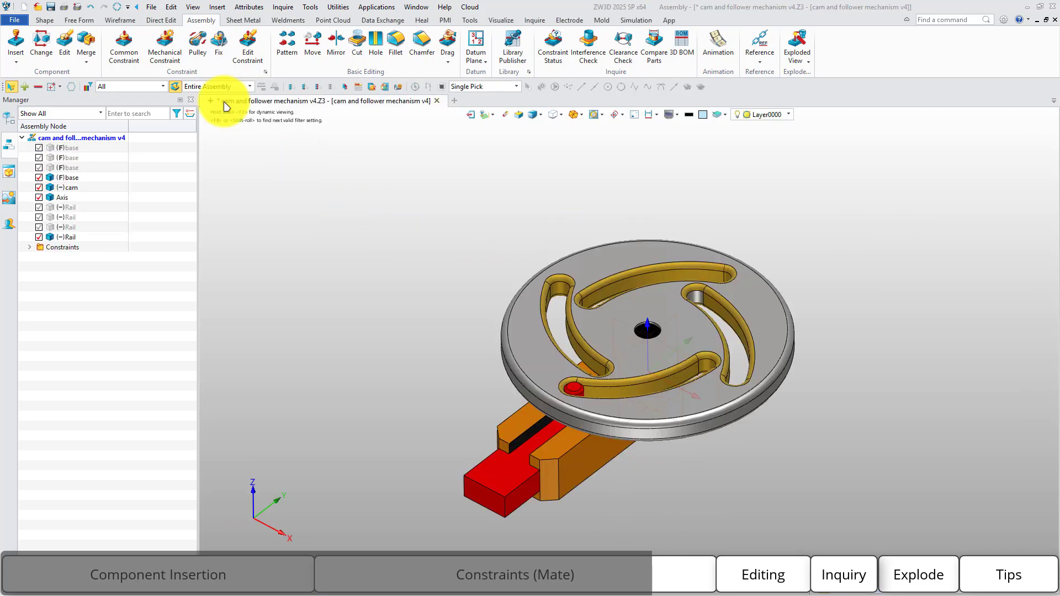
- Set up a slot mechanical constraint between the rail pin's cylindrical face and the faces of its curved cam slot, with Slot constraint Free
{"action": "left_click", "coordinate": [166, 48]}
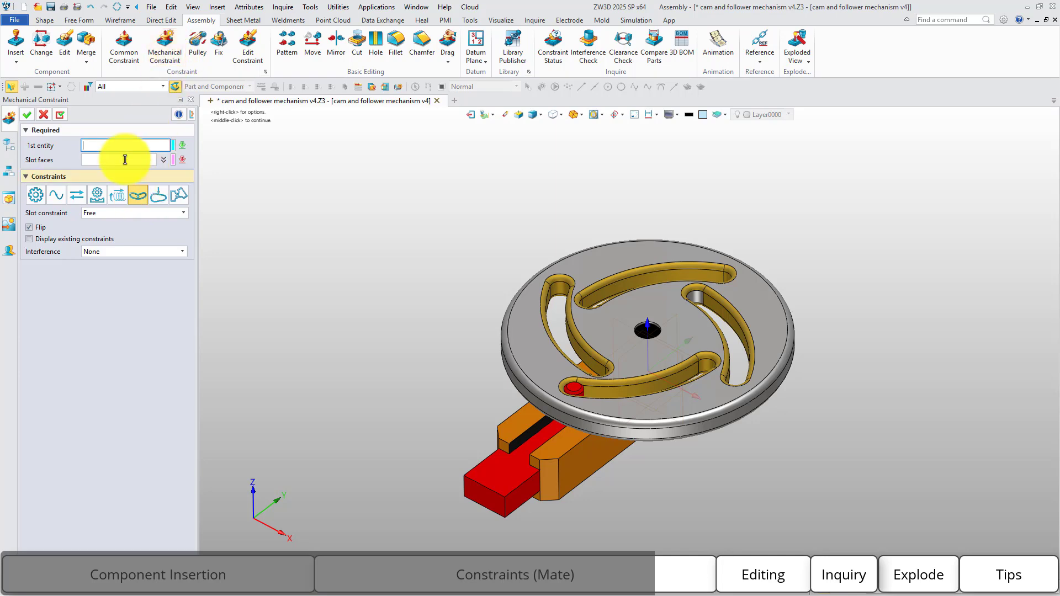
{"action": "left_click", "coordinate": [666, 411]}
{"action": "scroll", "coordinate": [481, 386], "scroll_direction": "up", "scroll_amount": 5}
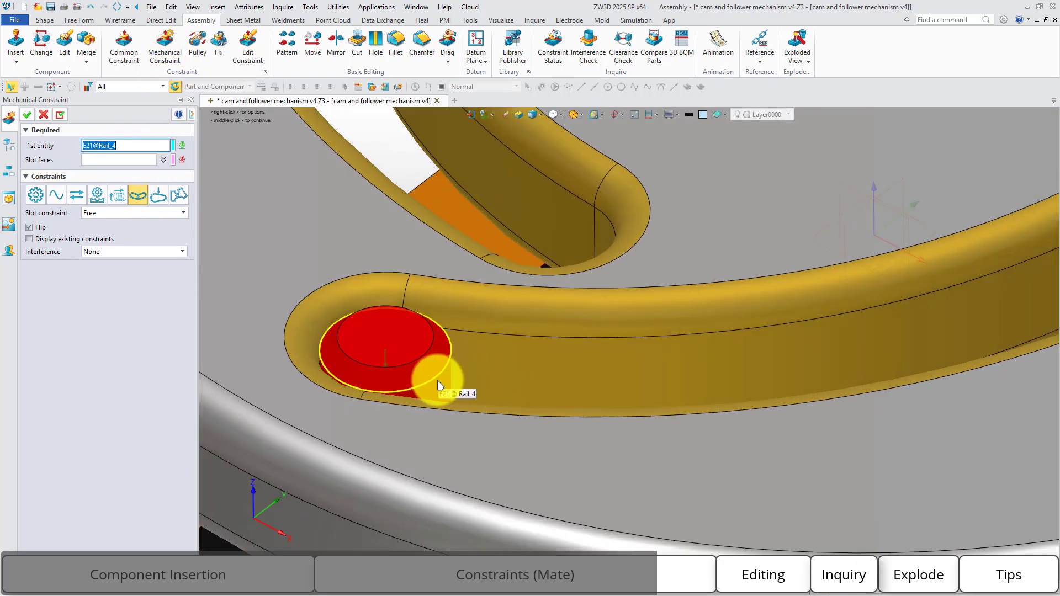
{"action": "left_click", "coordinate": [440, 392]}
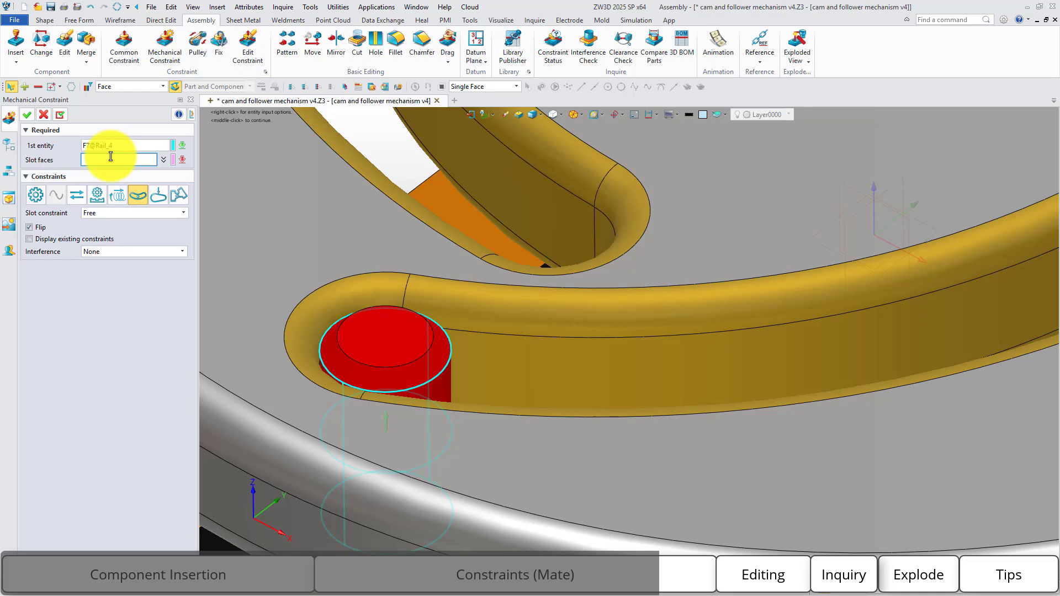
{"action": "scroll", "coordinate": [486, 319], "scroll_direction": "down", "scroll_amount": 3}
{"action": "left_click", "coordinate": [527, 342]}
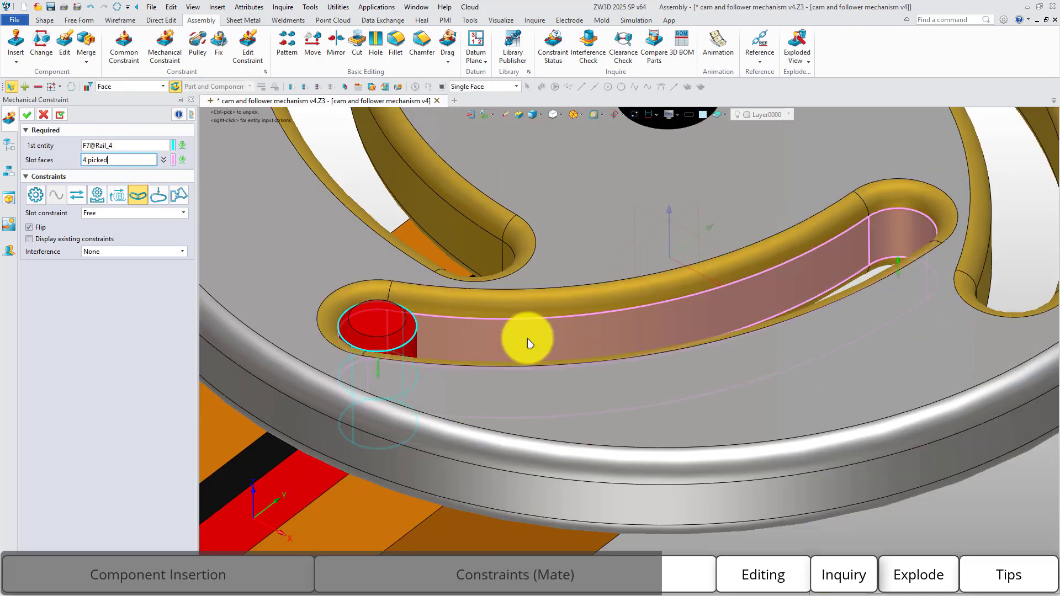
{"action": "mouse_move", "coordinate": [502, 332]}
{"action": "middle_mouse_down"}
{"action": "mouse_move", "coordinate": [504, 309]}
{"action": "mouse_move", "coordinate": [523, 298]}
{"action": "mouse_move", "coordinate": [521, 327]}
{"action": "middle_mouse_up"}
{"action": "scroll", "coordinate": [592, 329], "scroll_direction": "down", "scroll_amount": 5}
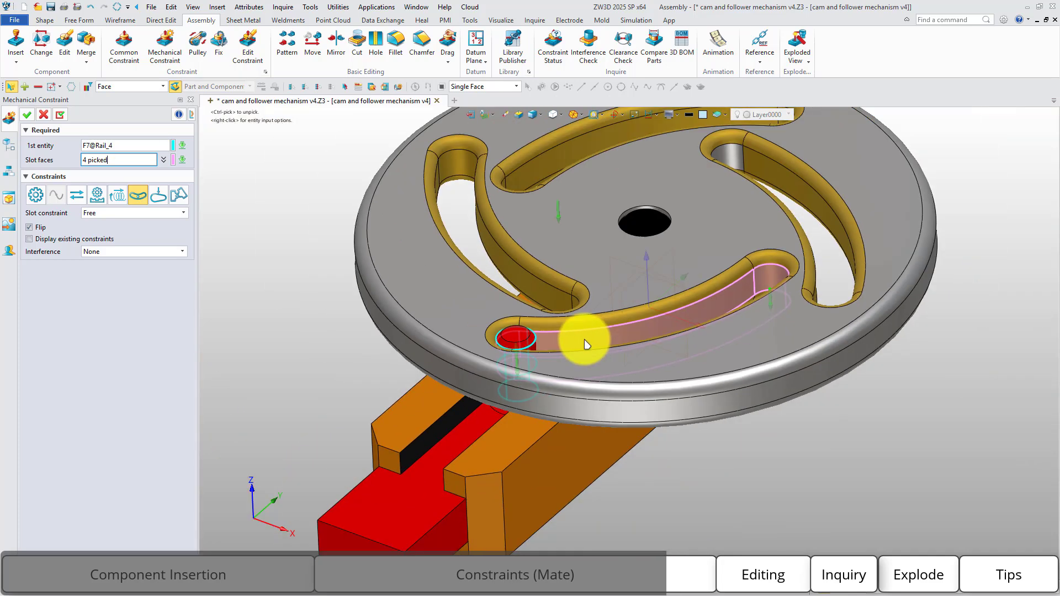
- Apply the slot constraint between the rail pin and the cam slot
{"action": "left_click", "coordinate": [30, 114]}
{"action": "scroll", "coordinate": [337, 290], "scroll_direction": "down", "scroll_amount": 3}
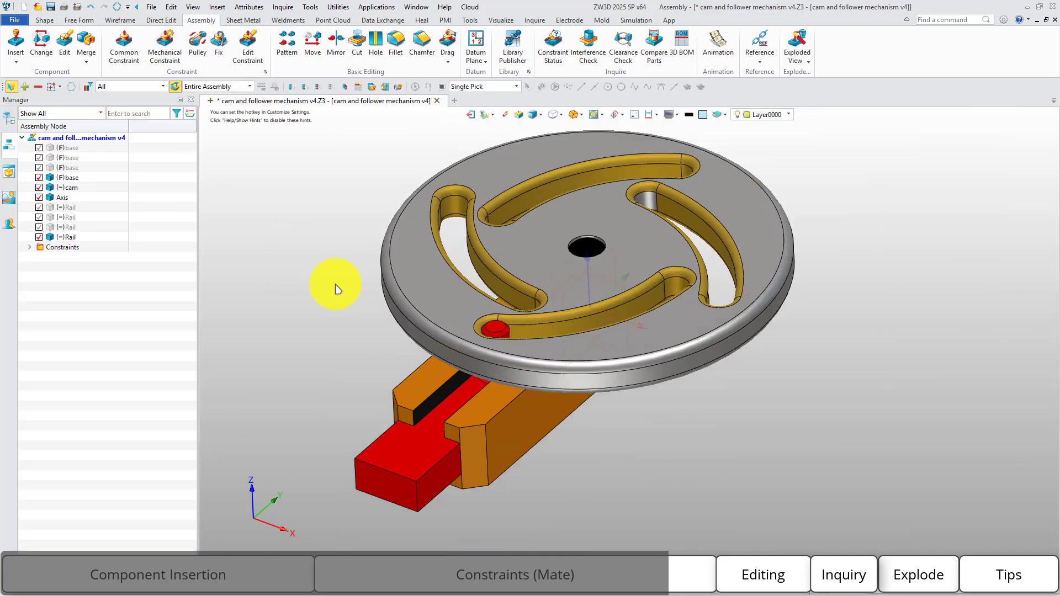
{"action": "middle_click_drag", "start_coordinate": [370, 291], "coordinate": [449, 327]}
{"action": "middle_click", "coordinate": [555, 386]}
{"action": "left_click", "coordinate": [506, 356]}
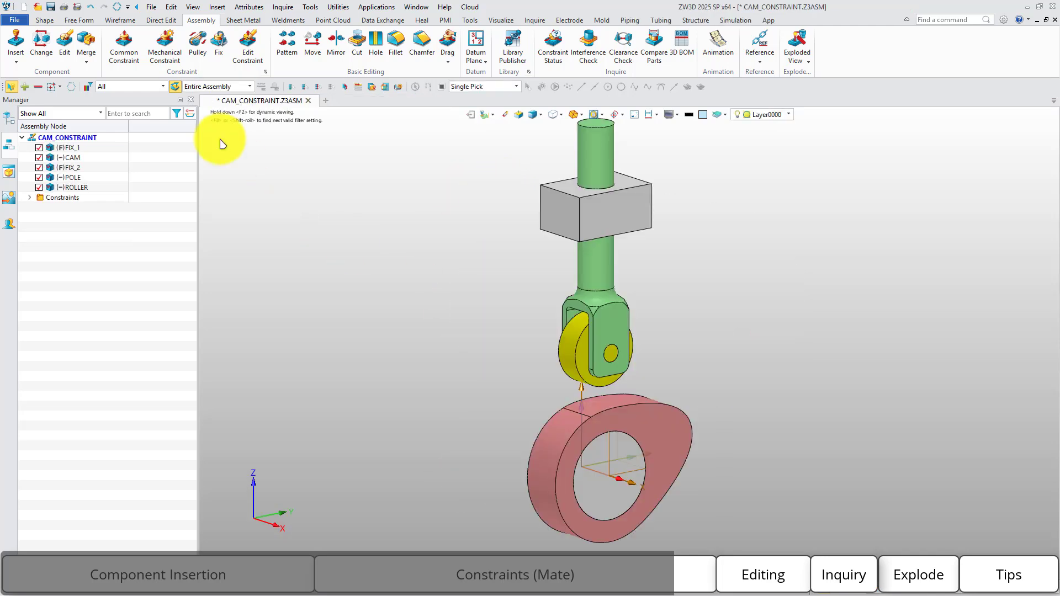
- Add a cam mechanical constraint between the roller's outer face and the cam's outer faces, and move the mechanism to test it
{"action": "left_click", "coordinate": [164, 44]}
{"action": "left_click", "coordinate": [155, 195]}
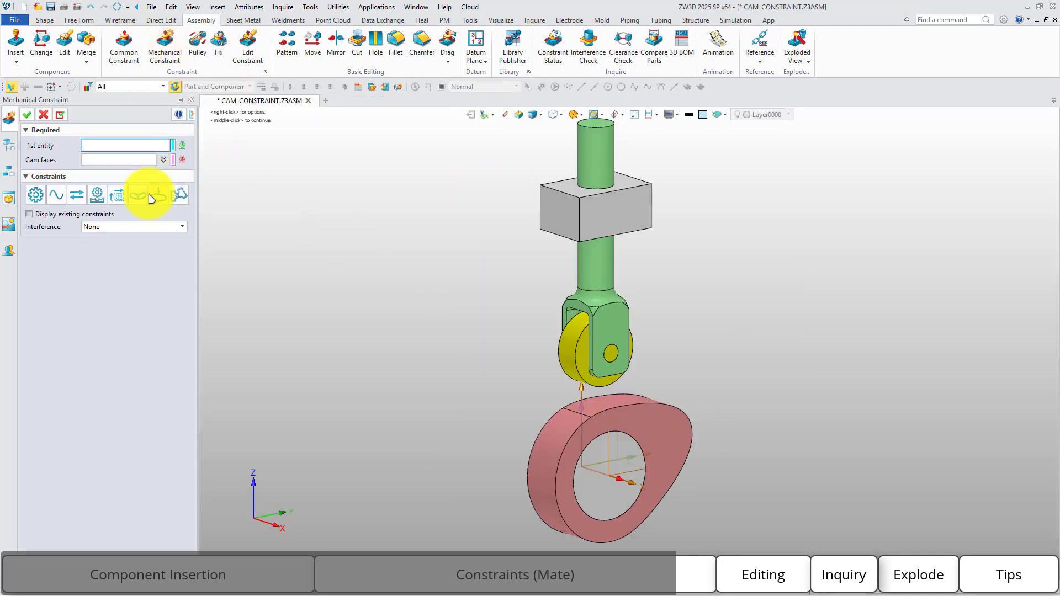
{"action": "scroll", "coordinate": [555, 402], "scroll_direction": "up", "scroll_amount": 2}
{"action": "left_click", "coordinate": [574, 344]}
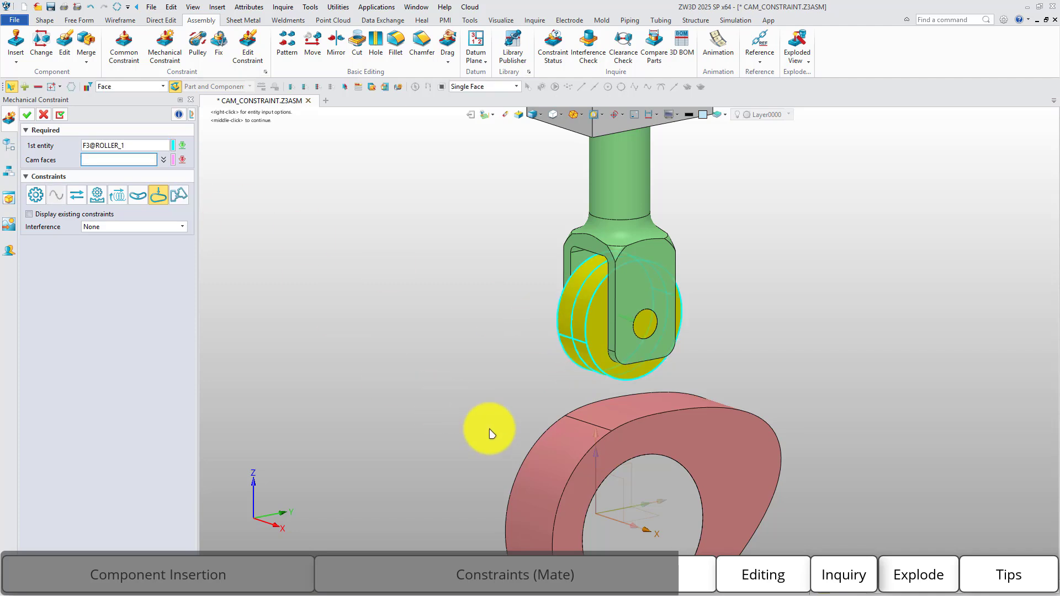
{"action": "left_click", "coordinate": [566, 472]}
{"action": "left_click", "coordinate": [27, 114]}
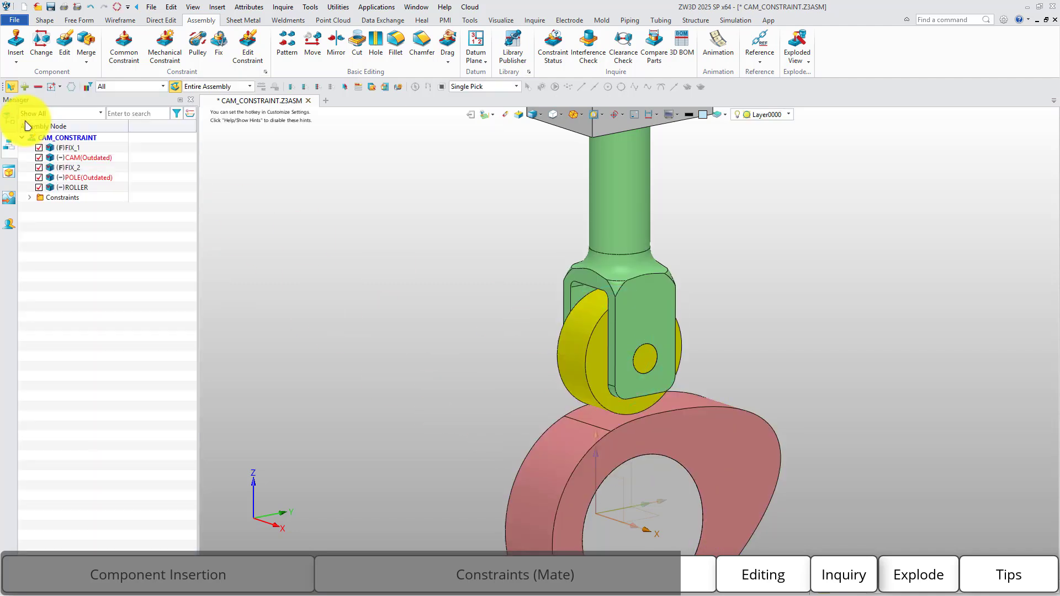
{"action": "scroll", "coordinate": [472, 313], "scroll_direction": "down", "scroll_amount": 2}
{"action": "left_click_drag", "start_coordinate": [564, 370], "coordinate": [460, 502]}
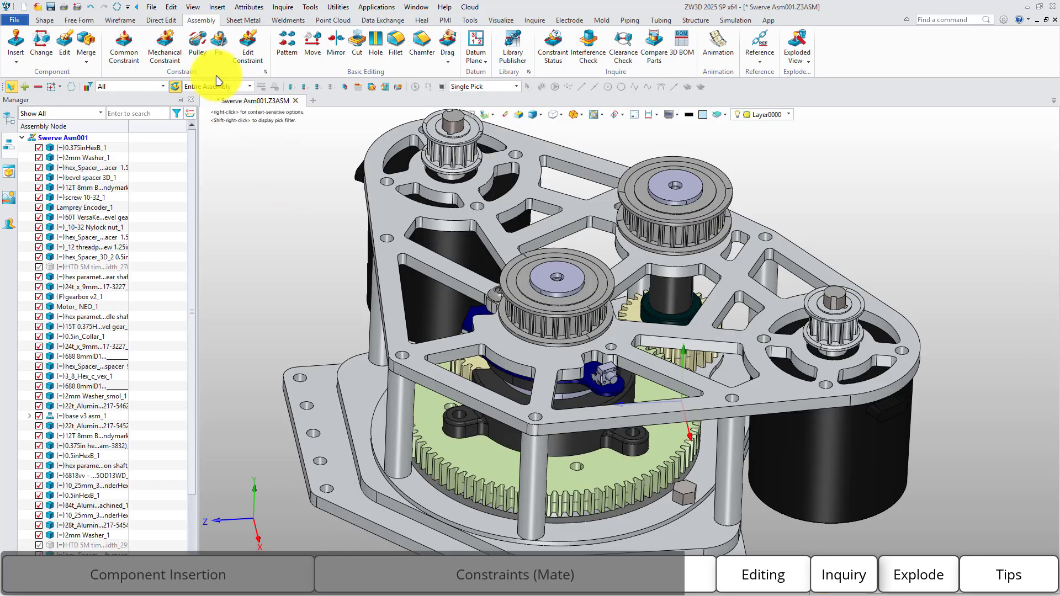
- Start a Pulley constraint and add a tooth face of the front 24-tooth pulley to the pulley list
{"action": "left_click", "coordinate": [203, 48]}
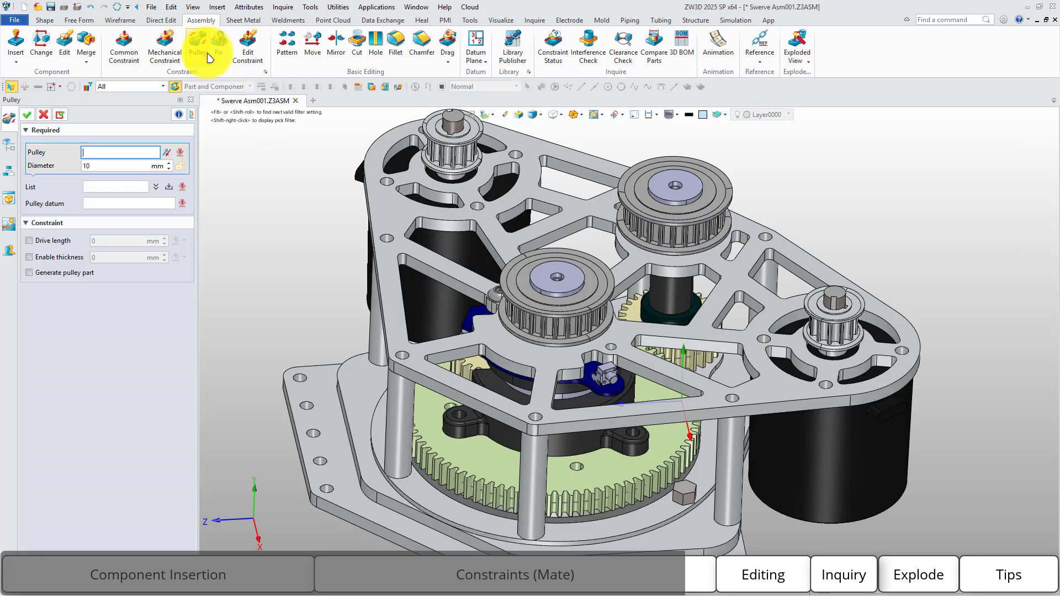
{"action": "left_click", "coordinate": [561, 308]}
{"action": "scroll", "coordinate": [561, 337], "scroll_direction": "up", "scroll_amount": 5}
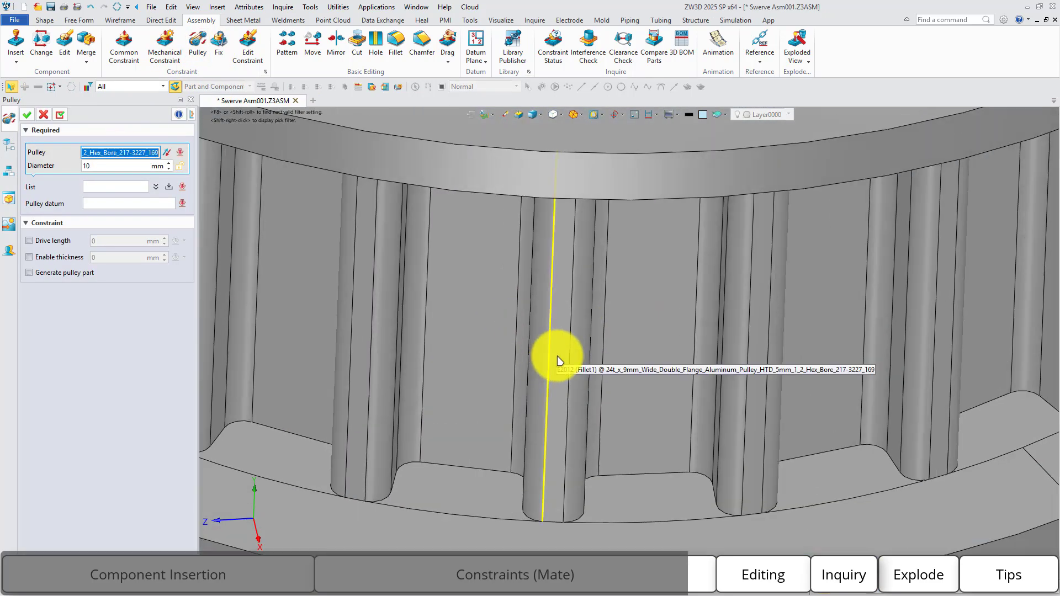
{"action": "scroll", "coordinate": [561, 359], "scroll_direction": "down", "scroll_amount": 5}
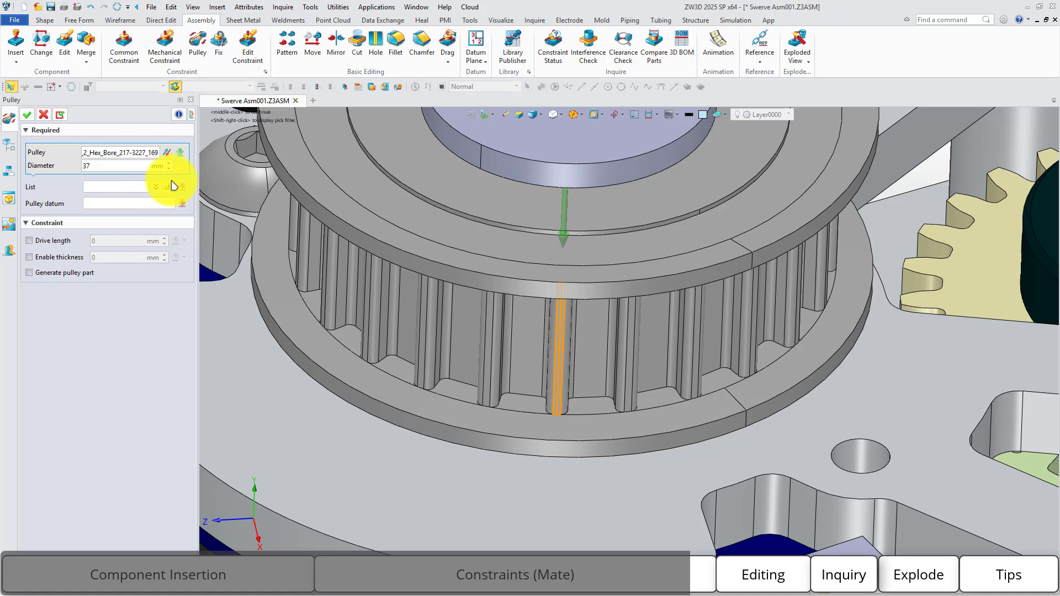
{"action": "left_click", "coordinate": [169, 186]}
- Add a tooth face of the small 12-tooth pulley above the nearer motor as the second pulley in the list
{"action": "scroll", "coordinate": [365, 261], "scroll_direction": "down", "scroll_amount": 5}
{"action": "middle_click_drag", "start_coordinate": [931, 327], "coordinate": [715, 355]}
{"action": "scroll", "coordinate": [765, 336], "scroll_direction": "up", "scroll_amount": 5}
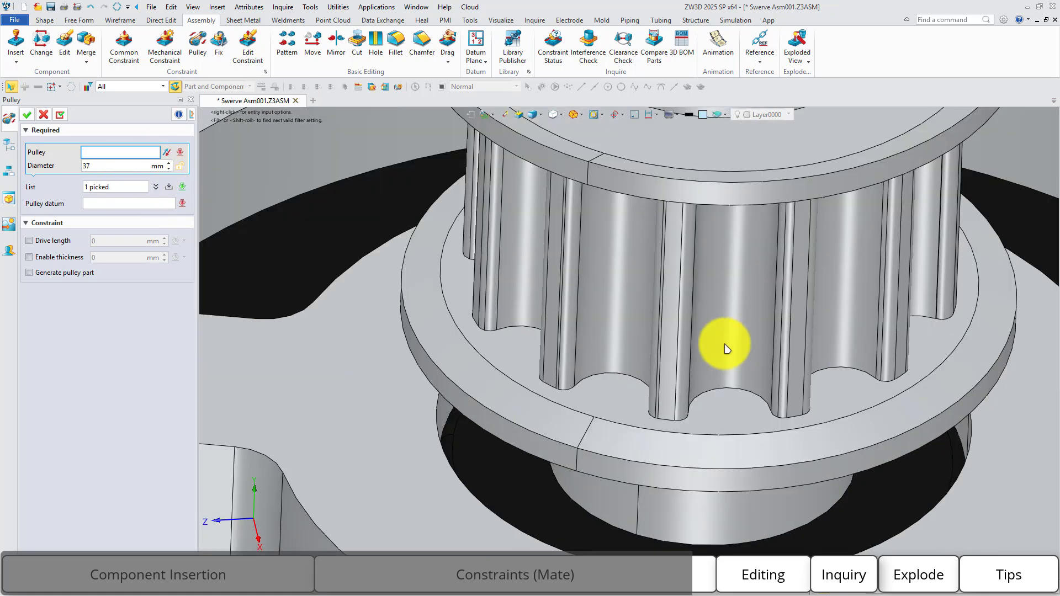
{"action": "scroll", "coordinate": [726, 348], "scroll_direction": "up", "scroll_amount": 3}
{"action": "left_click", "coordinate": [655, 359]}
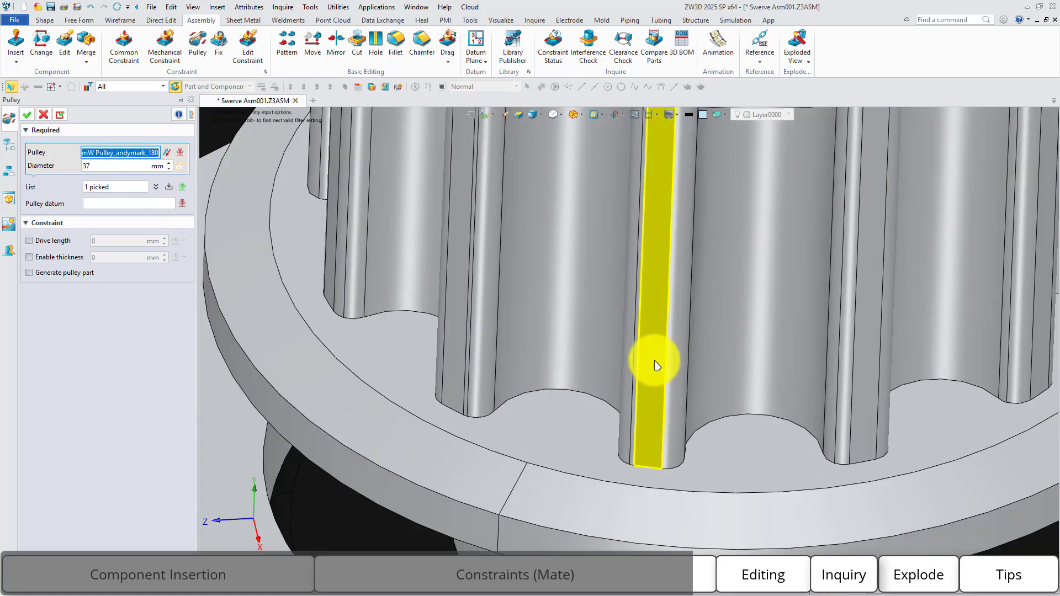
{"action": "left_click", "coordinate": [167, 188]}
- Reverse the belt direction on the 24-tooth pulley in the Pulley constraint's list
{"action": "scroll", "coordinate": [820, 400], "scroll_direction": "down", "scroll_amount": 8}
{"action": "middle_click_drag", "start_coordinate": [463, 331], "coordinate": [586, 310]}
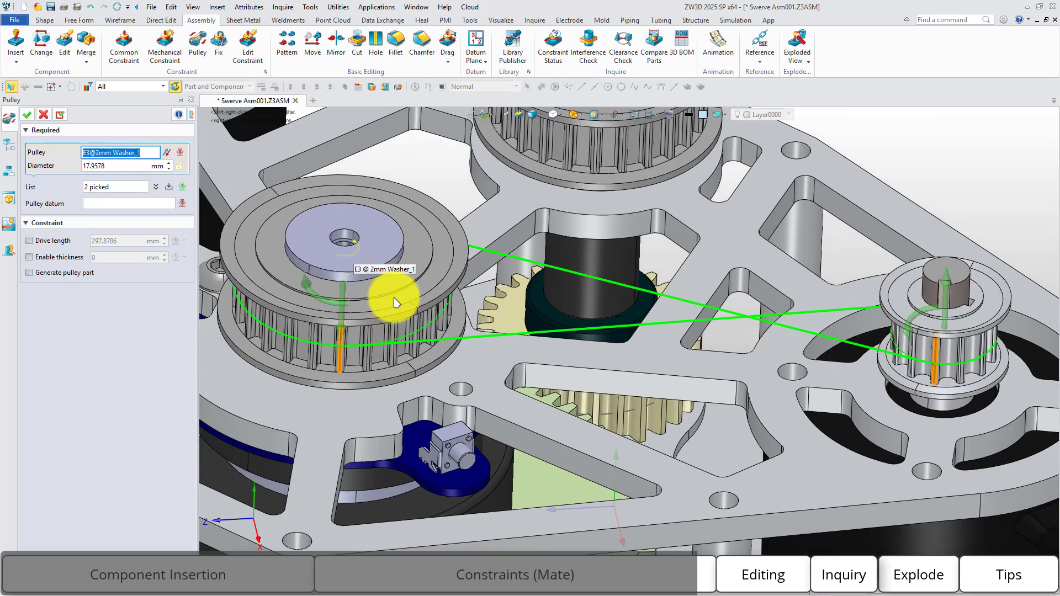
{"action": "left_click", "coordinate": [156, 186]}
{"action": "left_click", "coordinate": [106, 200]}
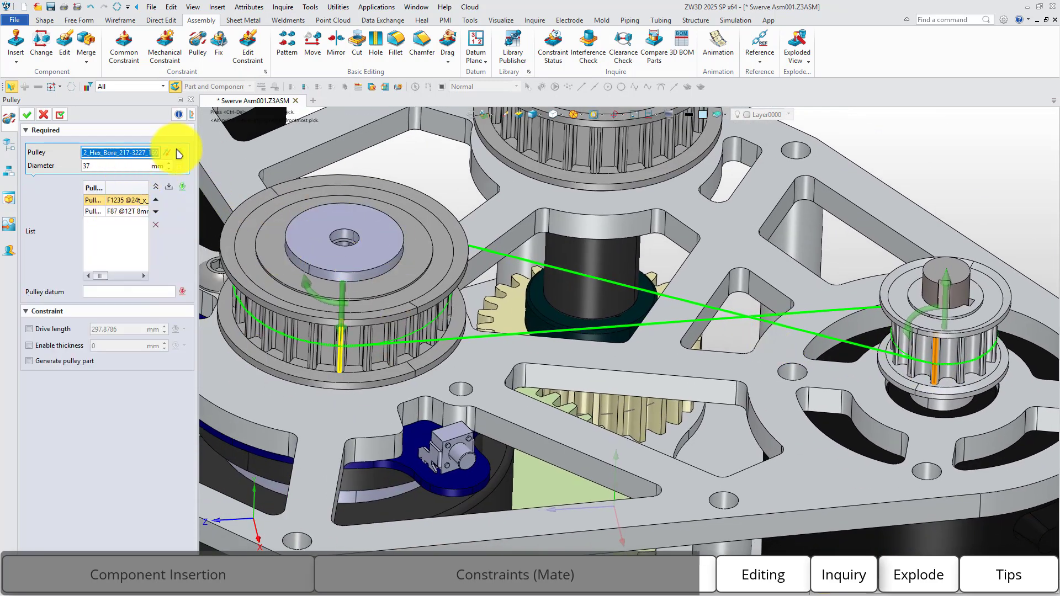
{"action": "left_click", "coordinate": [179, 153]}
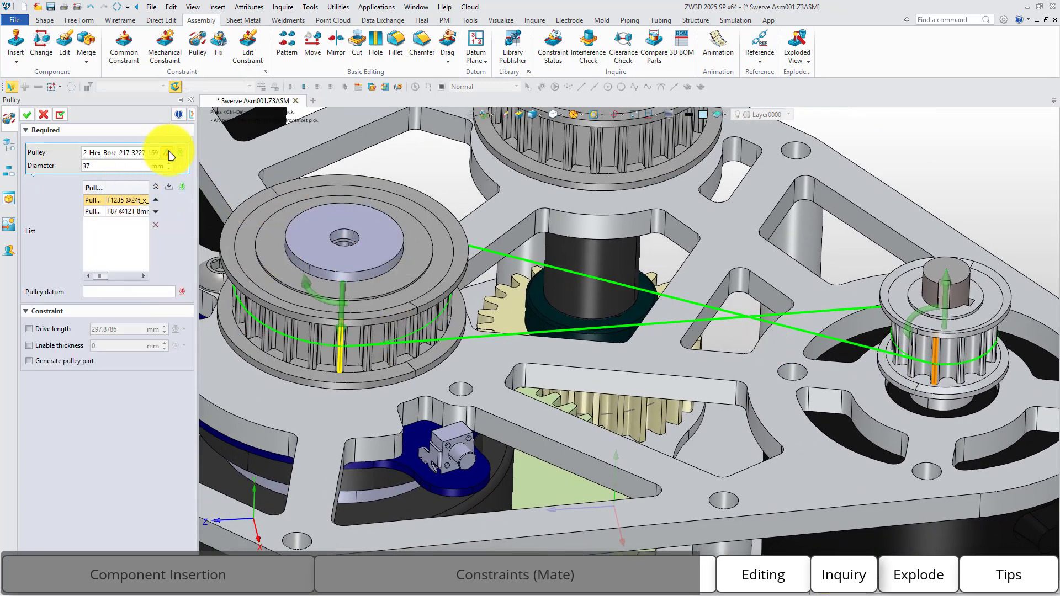
- Enable the belt thickness, apply the Pulley constraint, and rotate the pulleys to test it
{"action": "left_click", "coordinate": [51, 348]}
{"action": "left_click", "coordinate": [127, 346]}
{"action": "left_click_drag", "start_coordinate": [127, 346], "coordinate": [83, 346]}
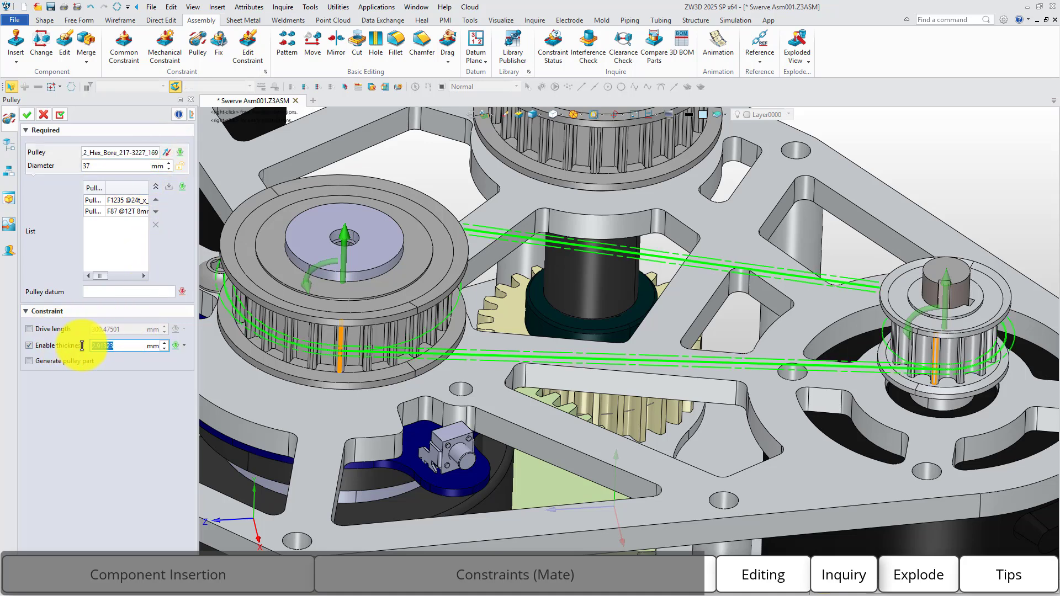
{"action": "left_click", "coordinate": [27, 114]}
{"action": "scroll", "coordinate": [432, 339], "scroll_direction": "down", "scroll_amount": 1}
{"action": "scroll", "coordinate": [430, 336], "scroll_direction": "down", "scroll_amount": 2}
{"action": "middle_click_drag", "start_coordinate": [430, 337], "coordinate": [453, 344]}
{"action": "left_click_drag", "start_coordinate": [370, 343], "coordinate": [722, 257]}
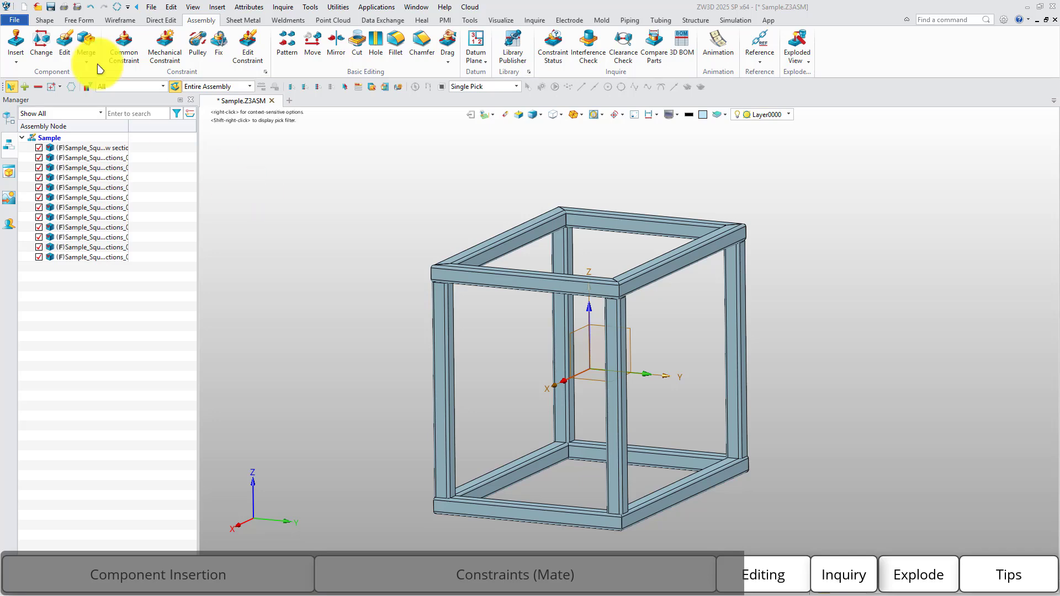
- Sketch a rectangle about 7.6 by 10 mm on the top face of the frame's upper side beam, near the front corner
{"action": "left_click", "coordinate": [44, 21]}
{"action": "left_click", "coordinate": [20, 43]}
{"action": "scroll", "coordinate": [428, 244], "scroll_direction": "up", "scroll_amount": 5}
{"action": "left_click", "coordinate": [527, 277]}
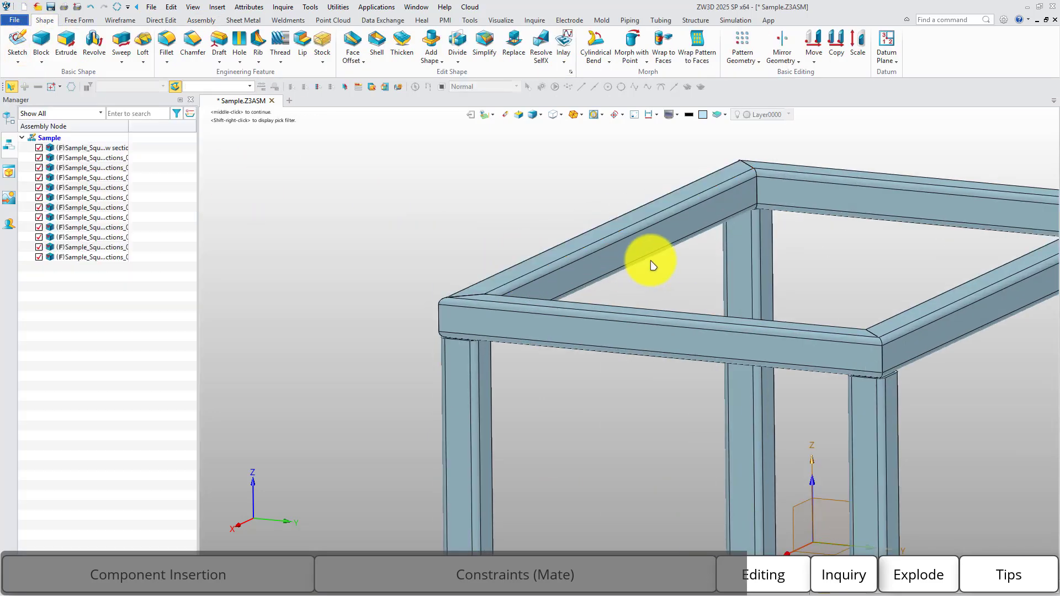
{"action": "left_click", "coordinate": [165, 52]}
{"action": "scroll", "coordinate": [414, 419], "scroll_direction": "up", "scroll_amount": 3}
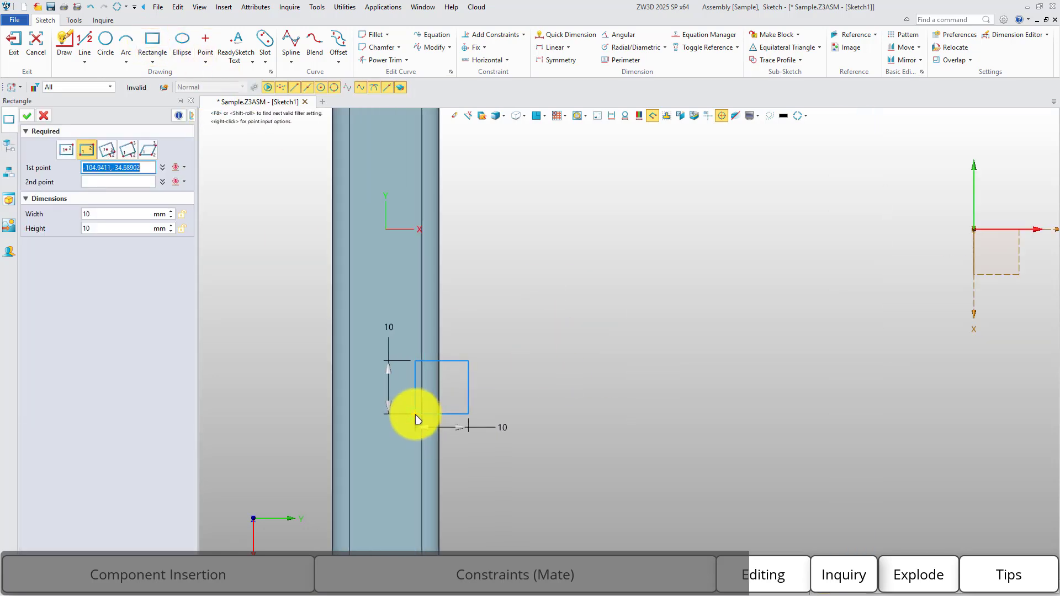
{"action": "left_click", "coordinate": [365, 361]}
{"action": "left_click", "coordinate": [406, 416]}
{"action": "middle_click", "coordinate": [493, 388]}
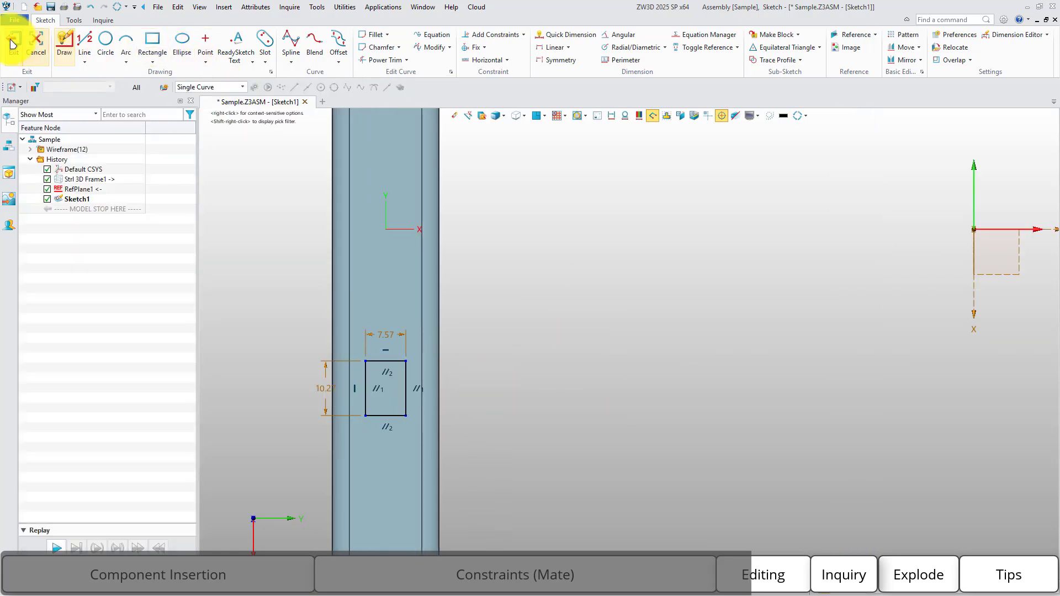
{"action": "left_click", "coordinate": [16, 42]}
- Extrude the rectangle down through the beam with the end at -25 mm and the start raised above the beam's top face
{"action": "left_click", "coordinate": [65, 46]}
{"action": "scroll", "coordinate": [614, 243], "scroll_direction": "up", "scroll_amount": 4}
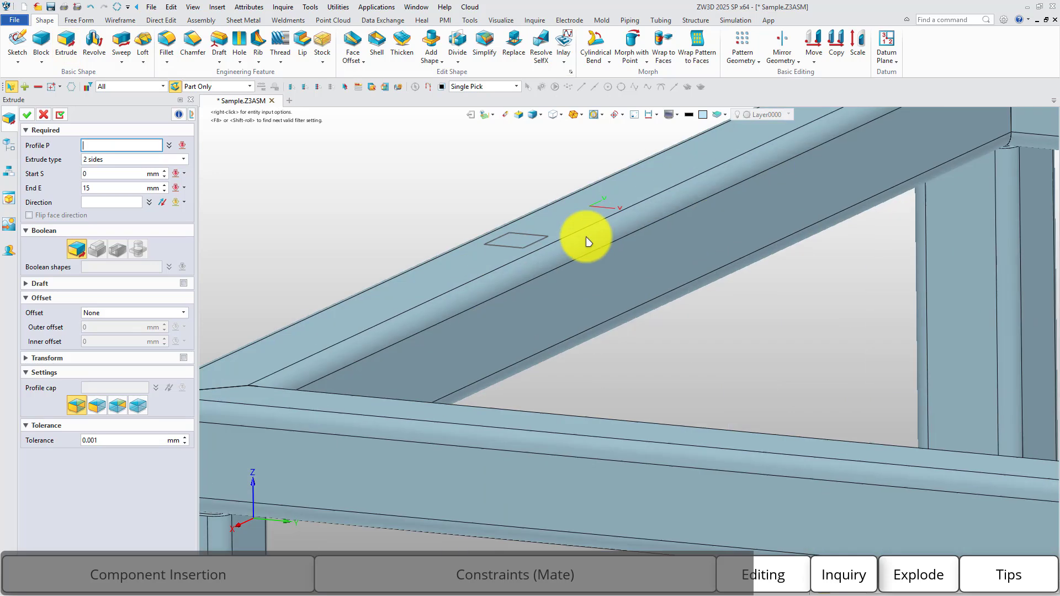
{"action": "left_click", "coordinate": [541, 241]}
{"action": "left_click_drag", "start_coordinate": [588, 178], "coordinate": [613, 404]}
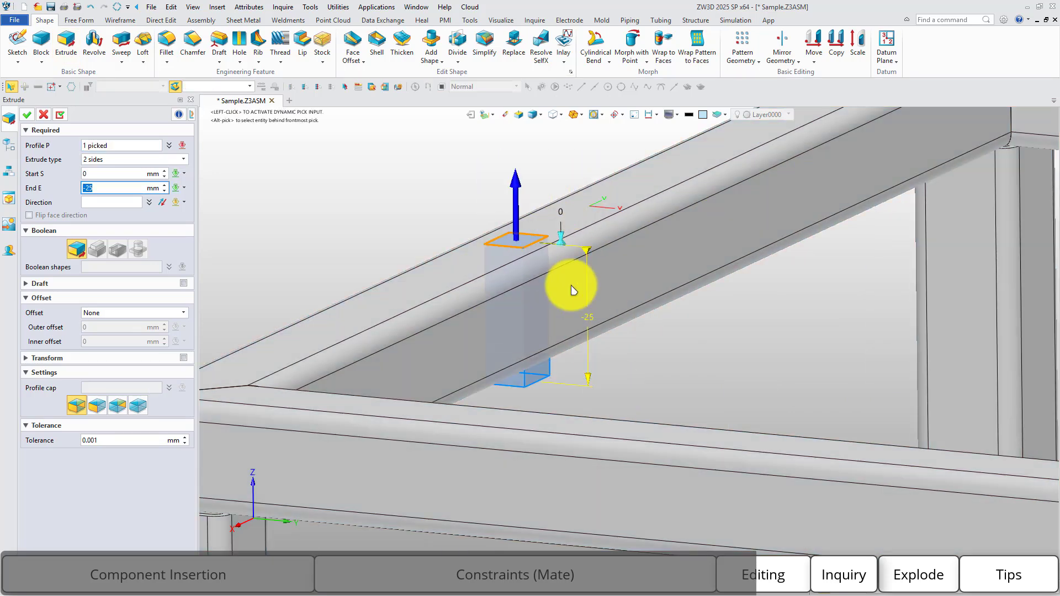
{"action": "left_click_drag", "start_coordinate": [560, 237], "coordinate": [562, 215]}
{"action": "middle_click", "coordinate": [398, 171]}
{"action": "scroll", "coordinate": [472, 216], "scroll_direction": "down", "scroll_amount": 3}
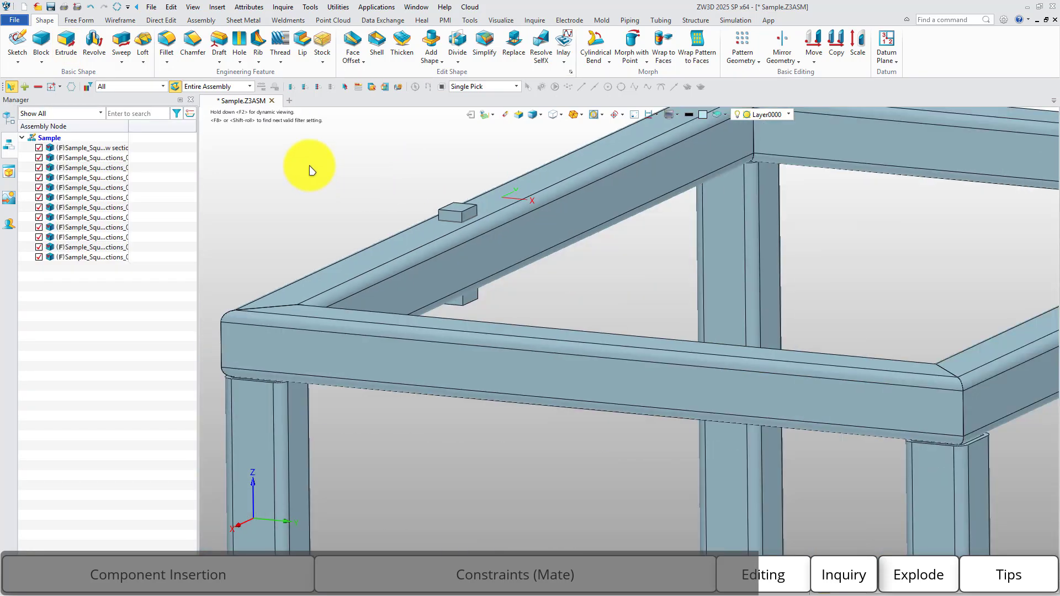
- Cut the upper side beam at assembly level, using the extruded block as the cutter
{"action": "left_click", "coordinate": [201, 20]}
{"action": "left_click", "coordinate": [358, 49]}
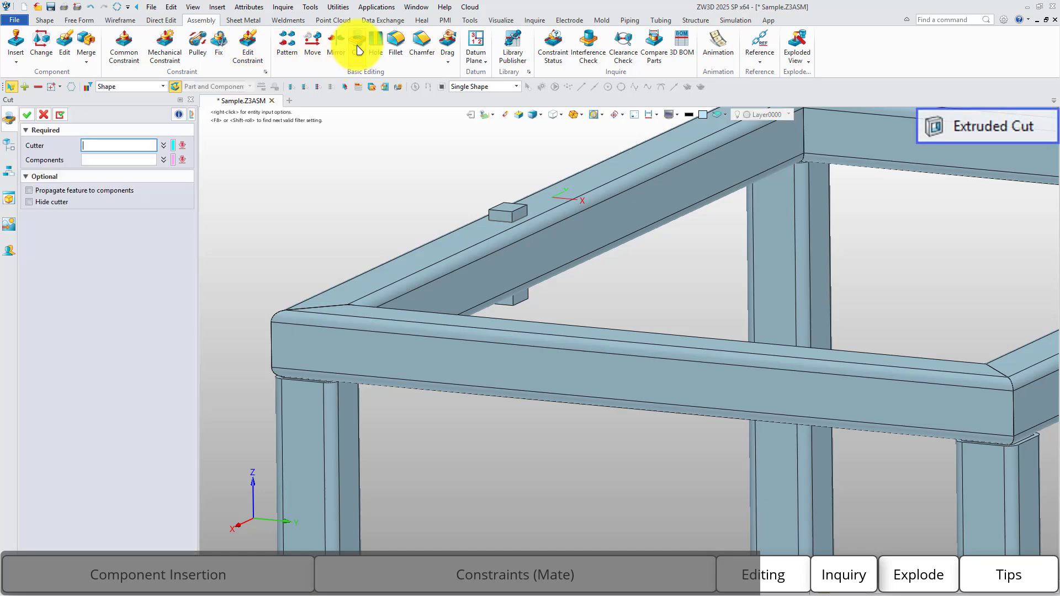
{"action": "left_click", "coordinate": [508, 213]}
{"action": "left_click", "coordinate": [434, 254]}
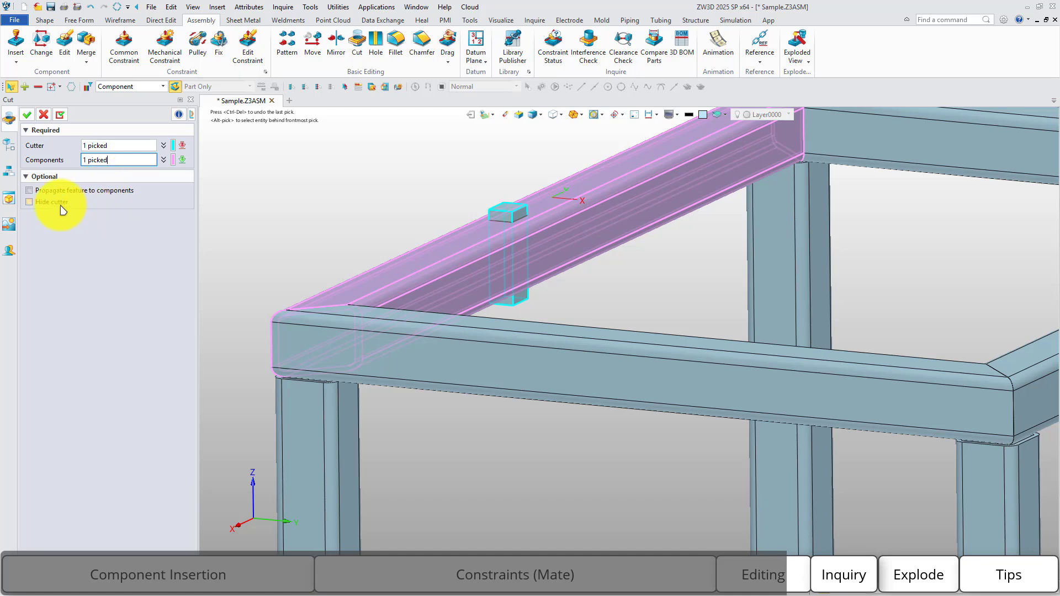
{"action": "middle_click", "coordinate": [274, 194]}
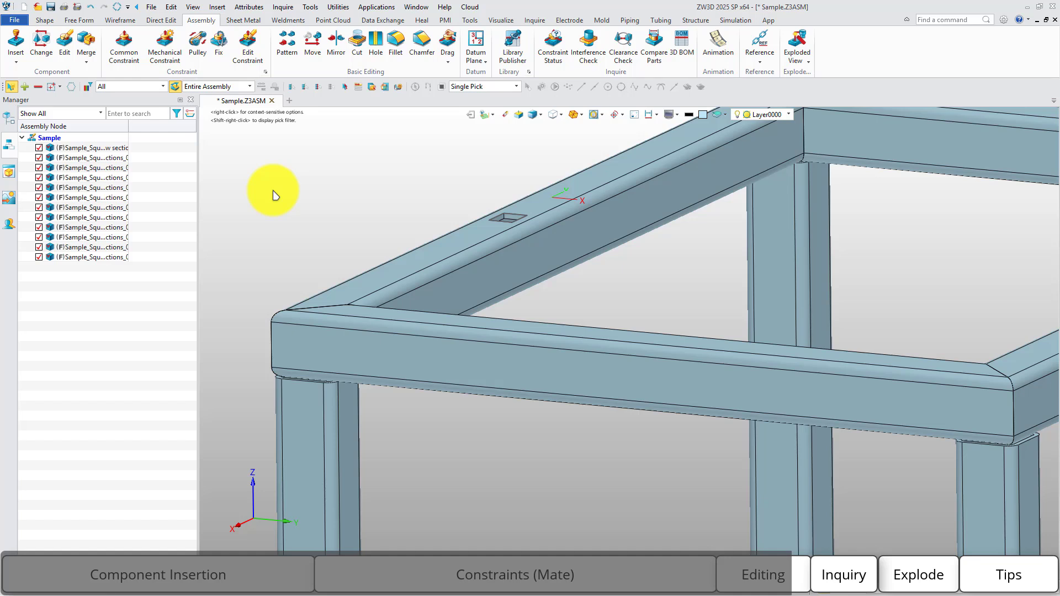
- Calculate the frame assembly's physical properties with the source All in current, and again with Only part in current
{"action": "left_click", "coordinate": [249, 7]}
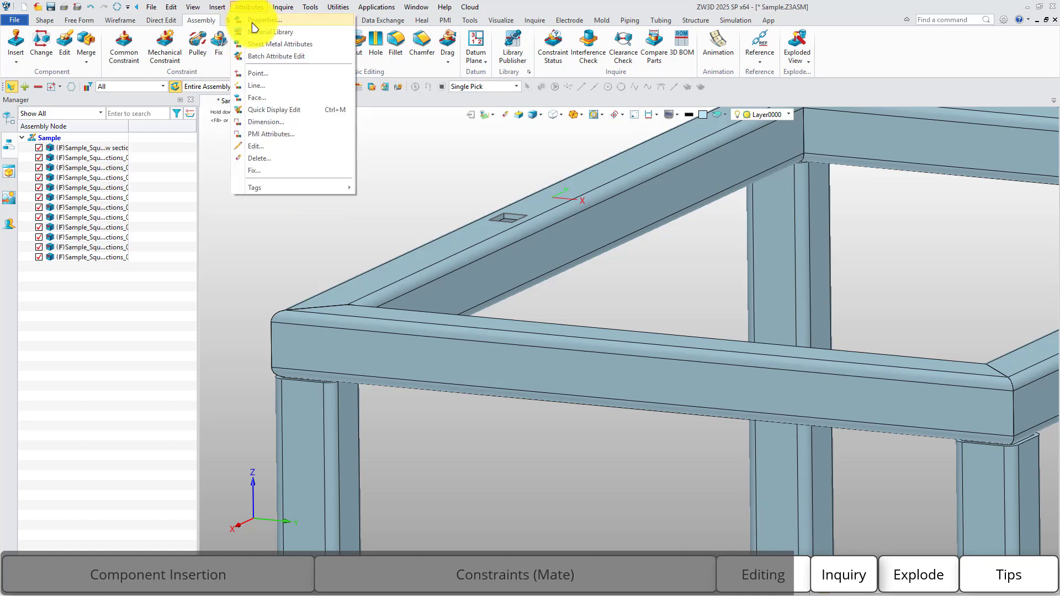
{"action": "left_click", "coordinate": [255, 22]}
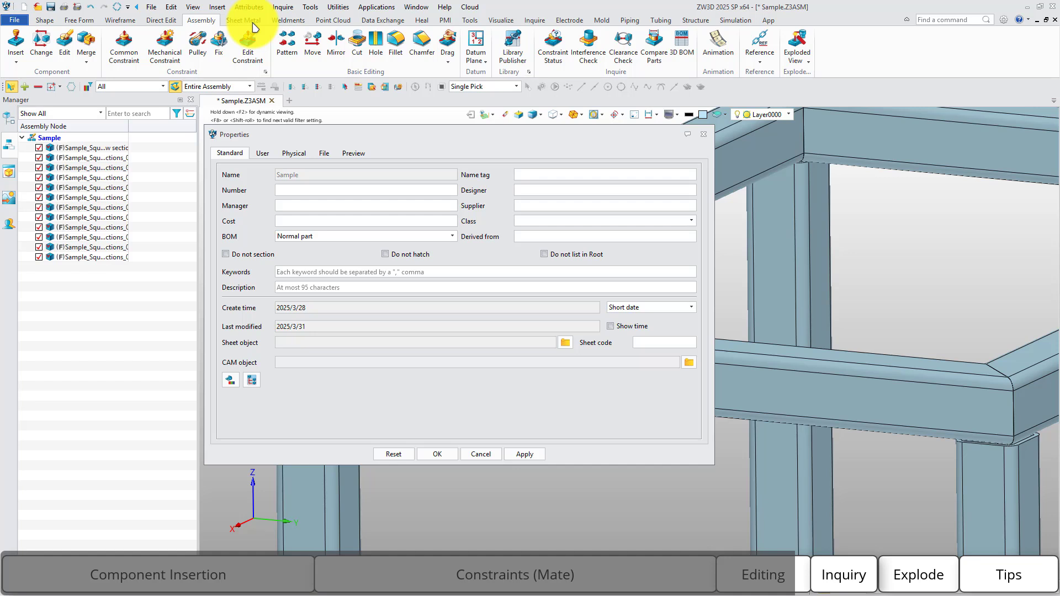
{"action": "left_click", "coordinate": [293, 155]}
{"action": "left_click", "coordinate": [520, 176]}
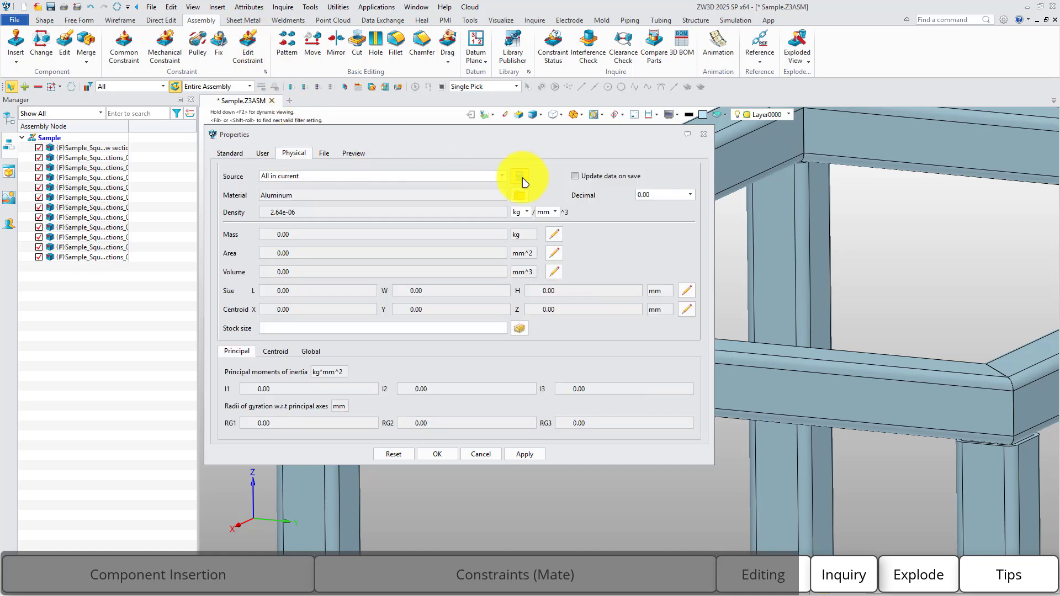
{"action": "left_click", "coordinate": [323, 177]}
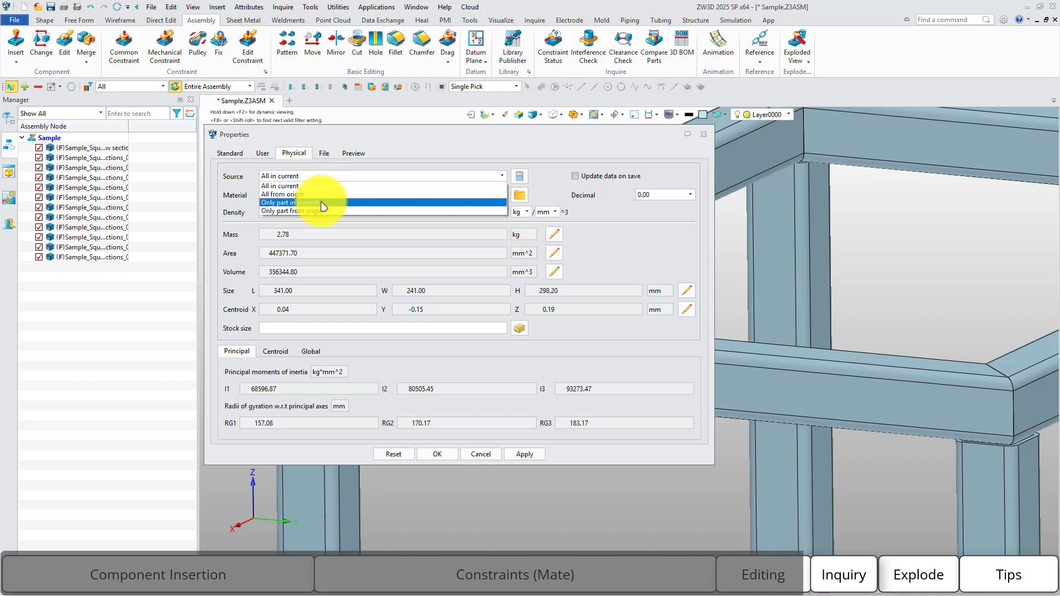
{"action": "left_click", "coordinate": [323, 203]}
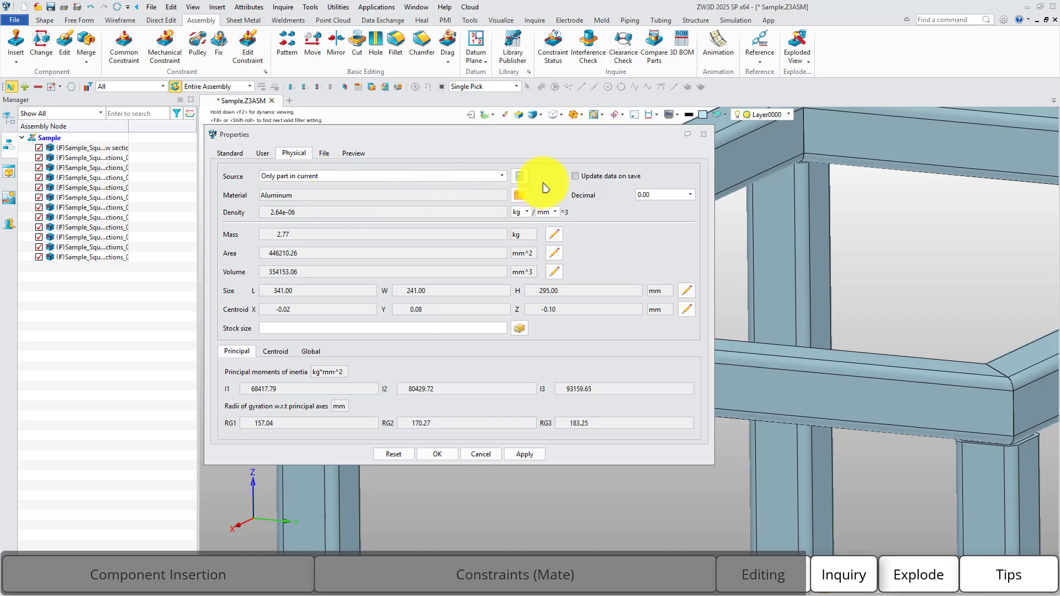
{"action": "left_click", "coordinate": [443, 456]}
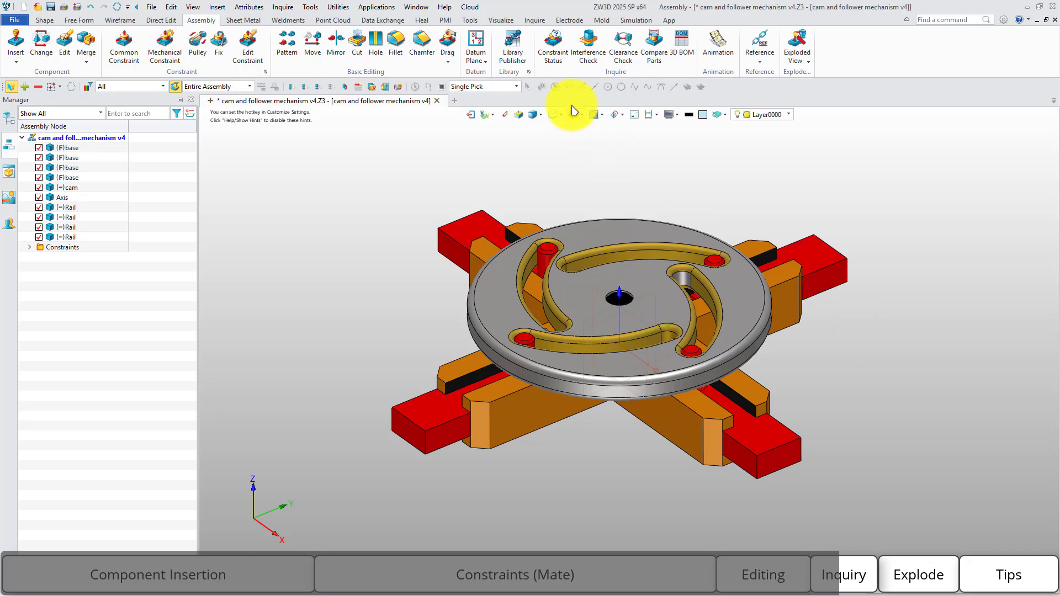
- Run an interference check on all ten components of the cam and follower mechanism, showing non-interfering components as Transparent
{"action": "left_click", "coordinate": [589, 44]}
{"action": "left_click_drag", "start_coordinate": [370, 176], "coordinate": [953, 509]}
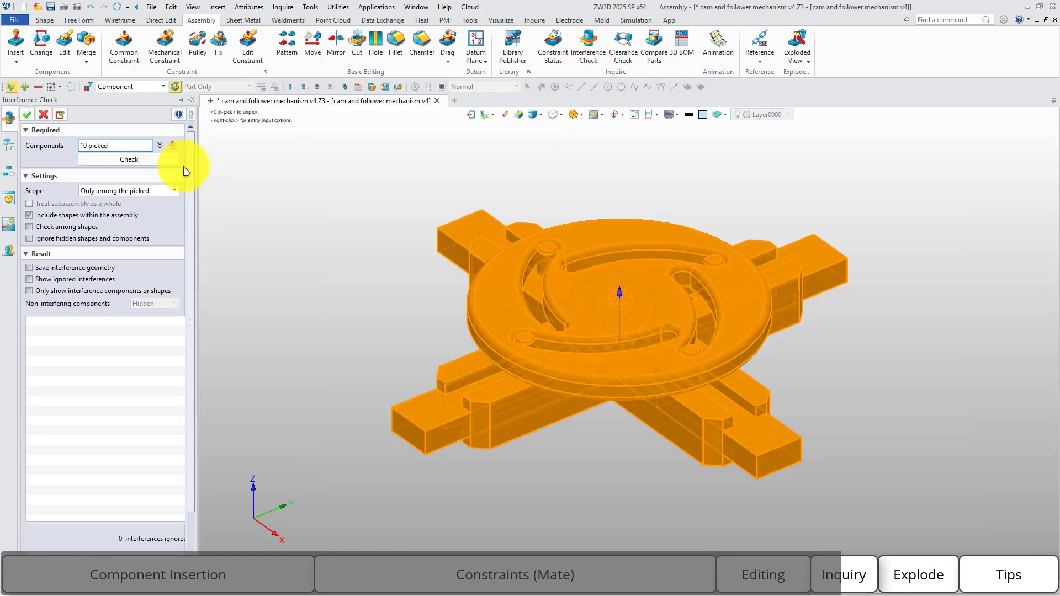
{"action": "left_click", "coordinate": [158, 162]}
{"action": "left_click", "coordinate": [173, 303]}
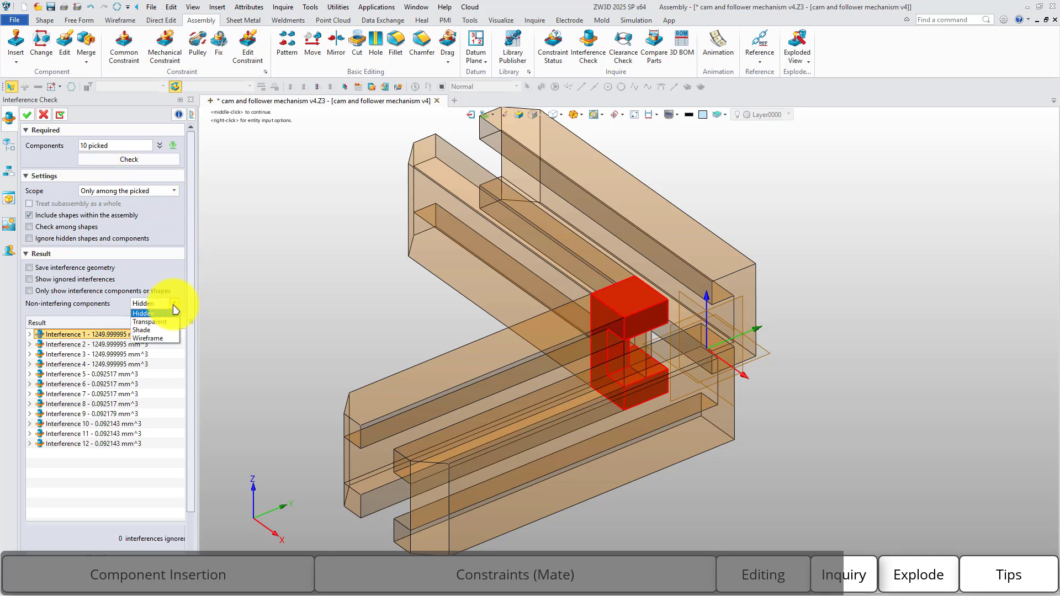
{"action": "left_click", "coordinate": [166, 324]}
- Examine interferences 2 to 7 from the result list one by one in the model
{"action": "left_click", "coordinate": [105, 344]}
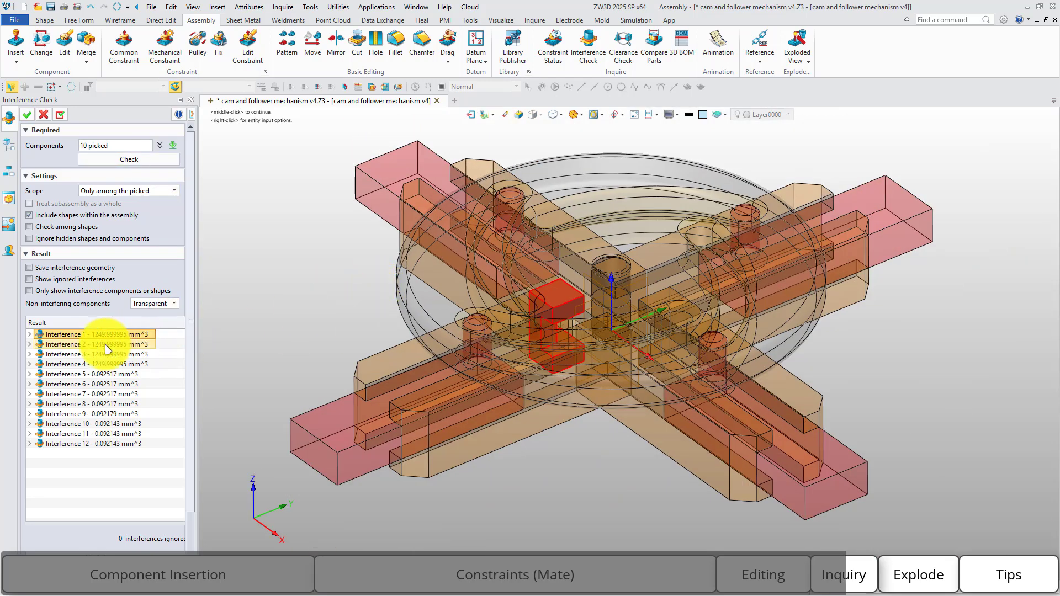
{"action": "left_click", "coordinate": [106, 354]}
{"action": "left_click", "coordinate": [102, 364]}
{"action": "left_click", "coordinate": [103, 373]}
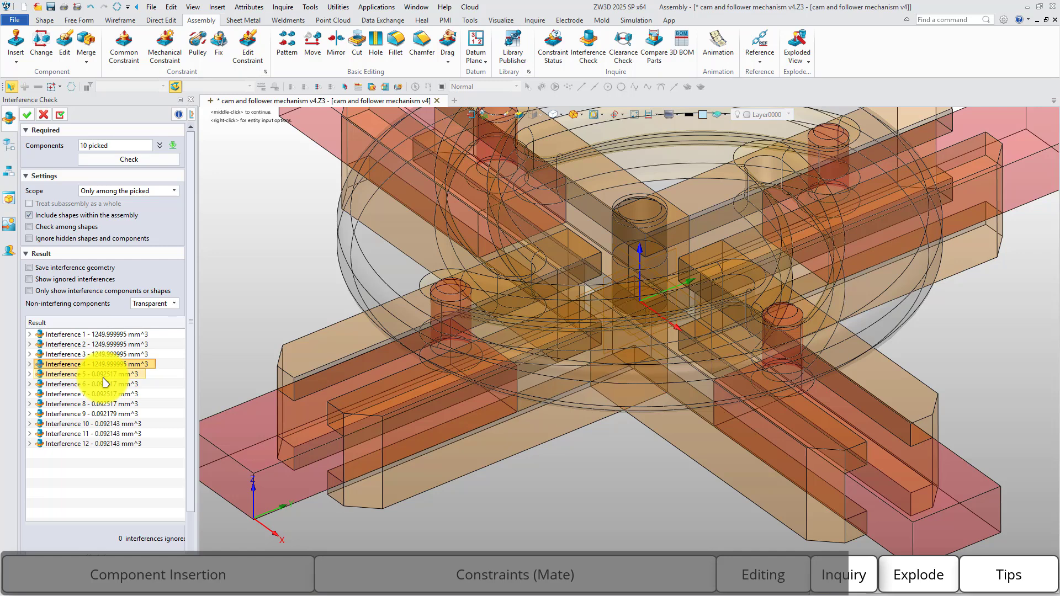
{"action": "left_click", "coordinate": [105, 384]}
{"action": "left_click", "coordinate": [106, 393]}
{"action": "scroll", "coordinate": [651, 391], "scroll_direction": "down", "scroll_amount": 8}
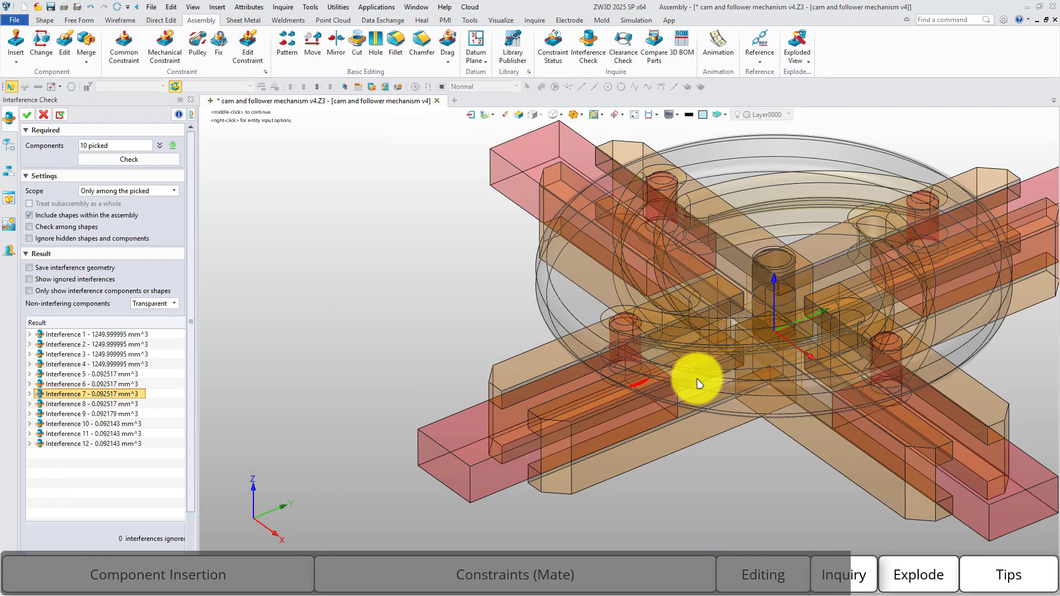
{"action": "middle_click_drag", "start_coordinate": [698, 383], "coordinate": [584, 405]}
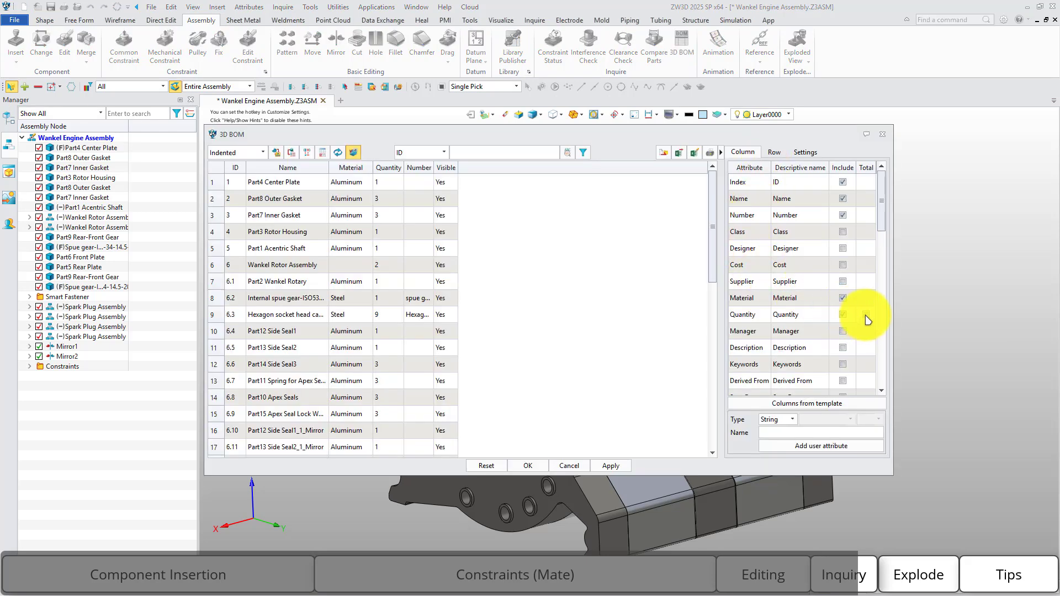
- Turn on the total for the Quantity attribute and include the Description attribute in the 3D BOM
{"action": "left_click", "coordinate": [865, 315]}
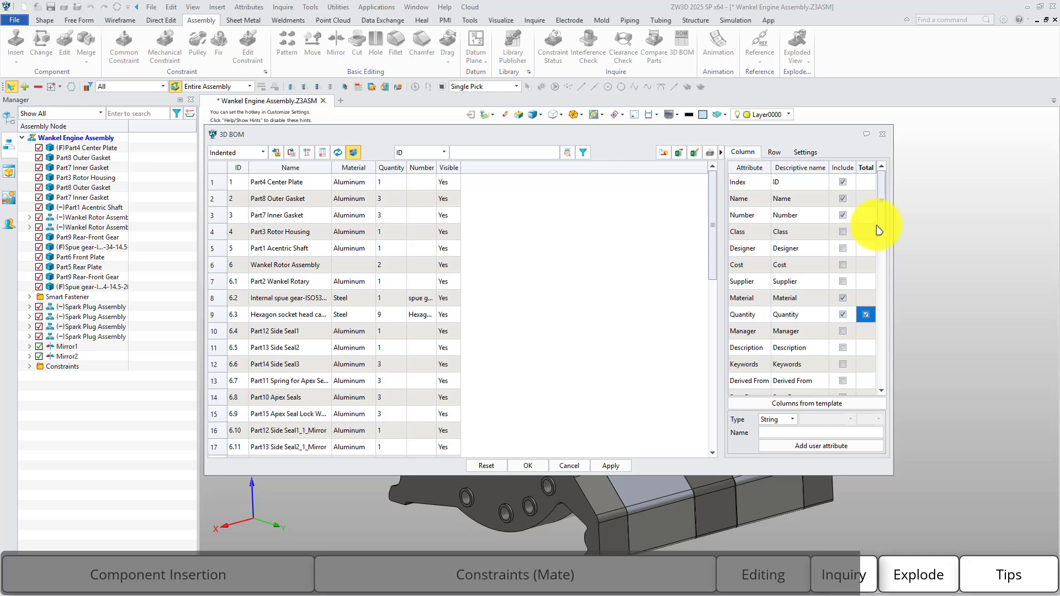
{"action": "scroll", "coordinate": [882, 235], "scroll_direction": "down", "scroll_amount": 1}
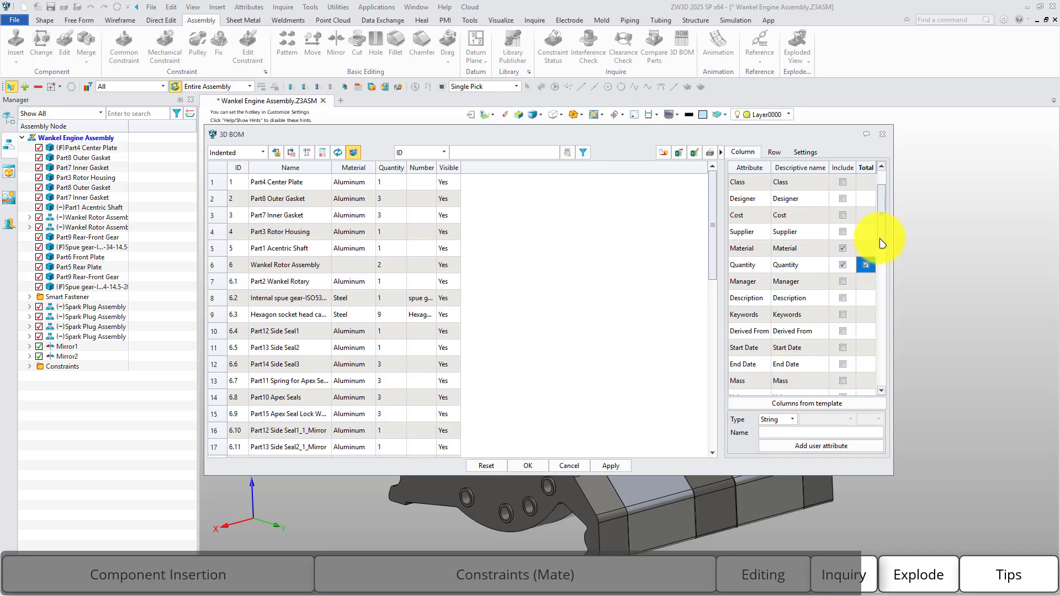
{"action": "left_click", "coordinate": [843, 298]}
{"action": "left_click_drag", "start_coordinate": [710, 230], "coordinate": [595, 422]}
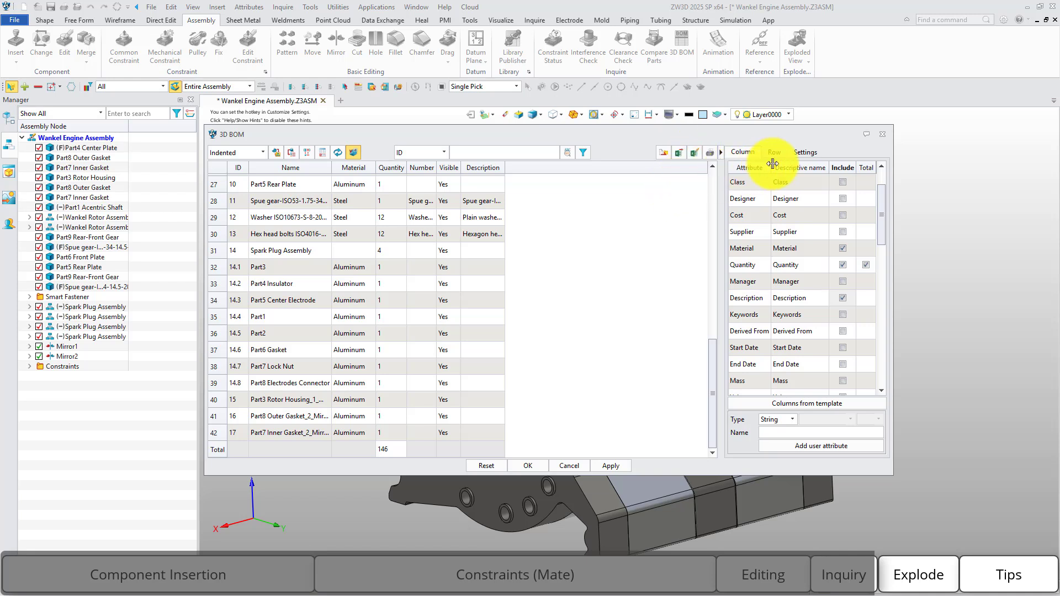
{"action": "left_click", "coordinate": [805, 155]}
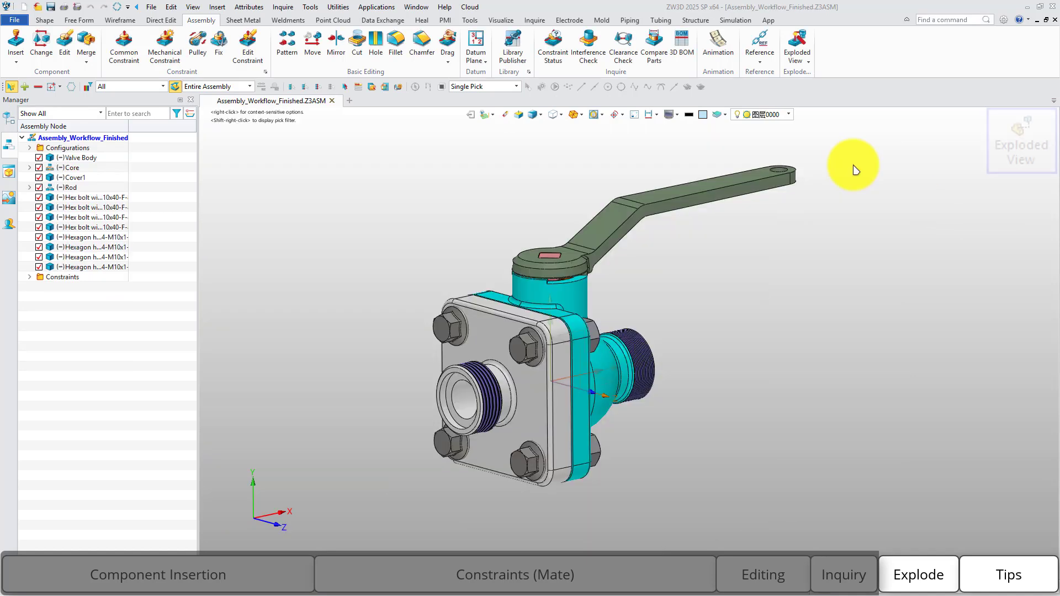
- Create the exploded view Exploded_view1 and add a step moving the four flange bolts straight out in front of the valve cover
{"action": "left_click", "coordinate": [797, 40]}
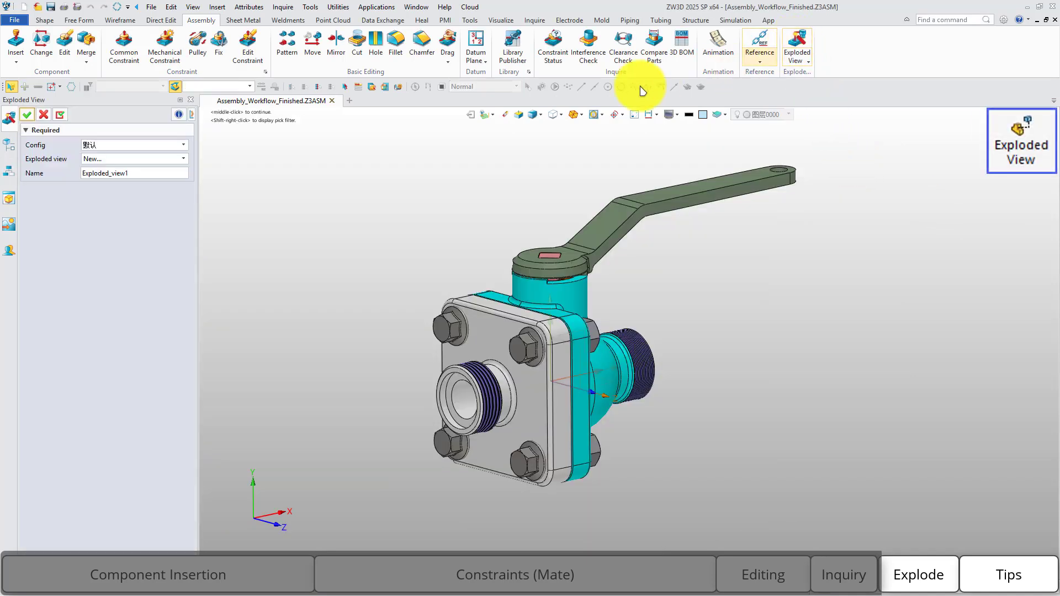
{"action": "left_click", "coordinate": [29, 115]}
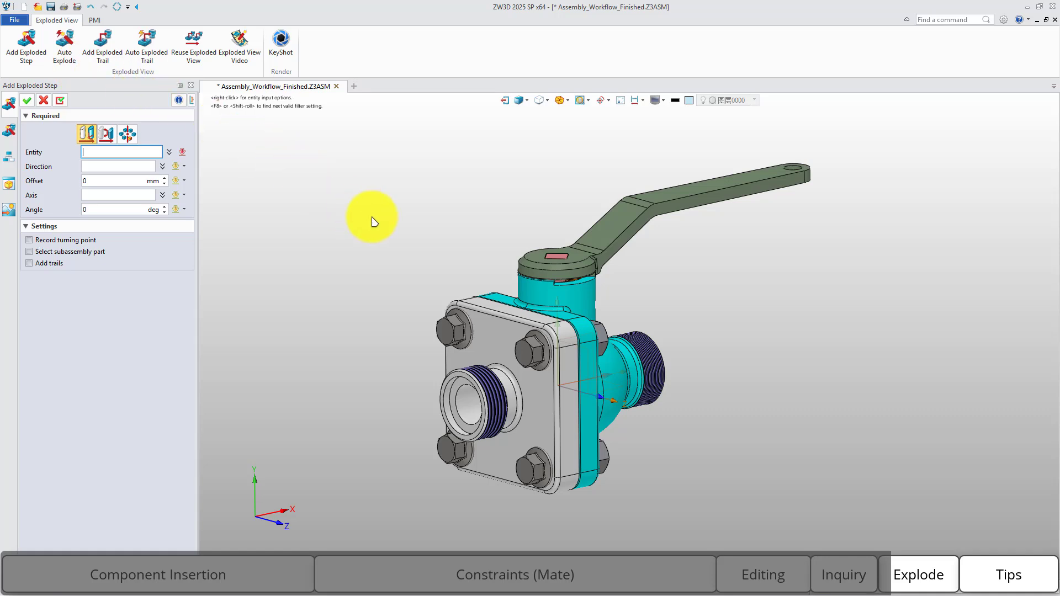
{"action": "left_click", "coordinate": [530, 471]}
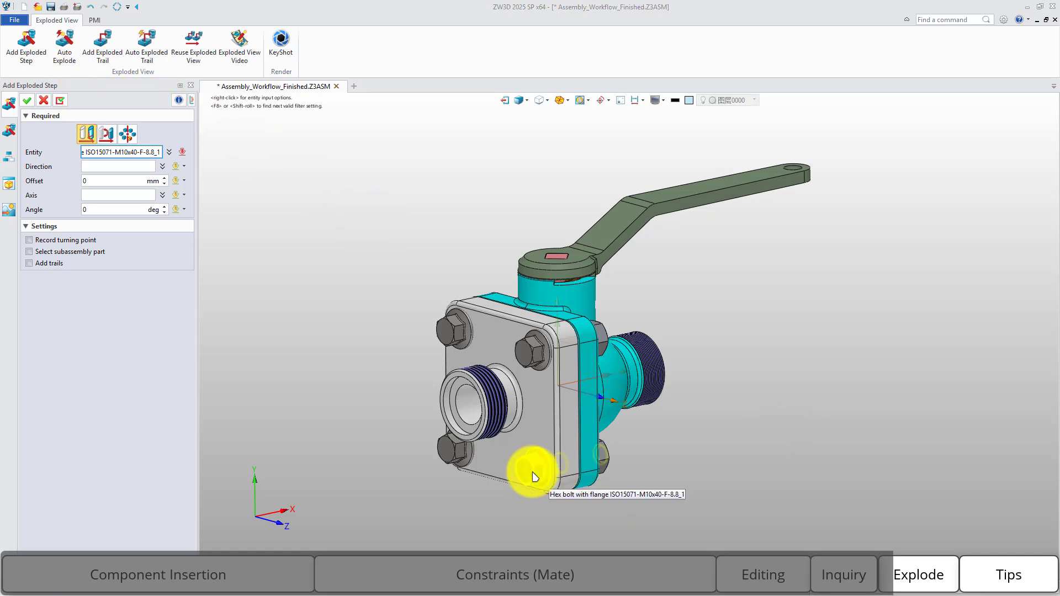
{"action": "left_click", "coordinate": [450, 448]}
{"action": "left_click", "coordinate": [454, 330]}
{"action": "left_click", "coordinate": [533, 351]}
{"action": "scroll", "coordinate": [552, 374], "scroll_direction": "down", "scroll_amount": 2}
{"action": "left_click_drag", "start_coordinate": [553, 374], "coordinate": [350, 426]}
{"action": "middle_click", "coordinate": [414, 333]}
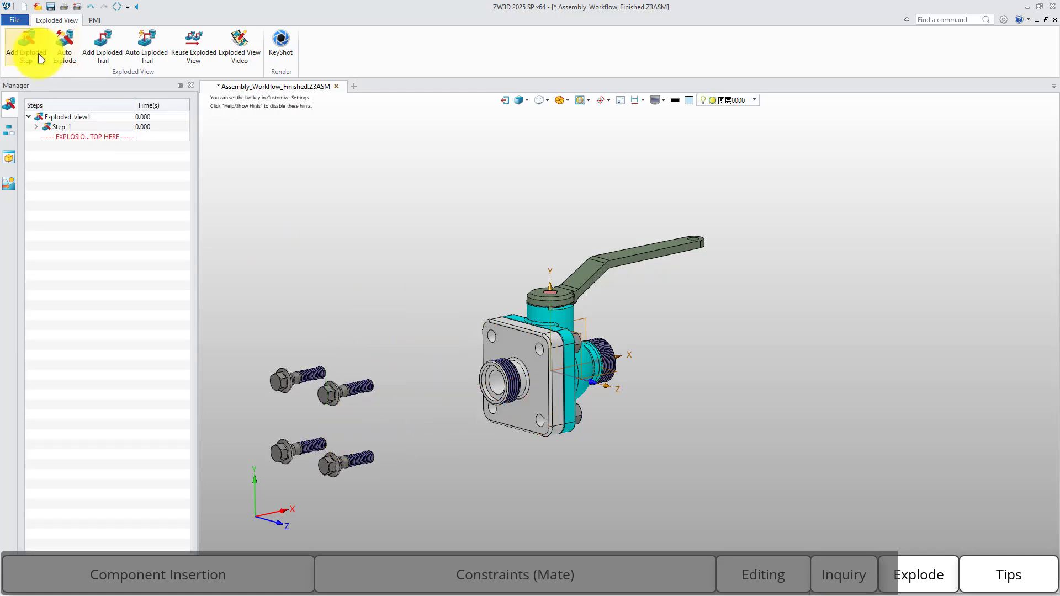
- Add an exploded step moving the front cover away from the valve body to just behind the bolts
{"action": "left_click", "coordinate": [26, 44]}
{"action": "left_click", "coordinate": [539, 374]}
{"action": "left_click_drag", "start_coordinate": [540, 374], "coordinate": [416, 406]}
{"action": "middle_click", "coordinate": [433, 344]}
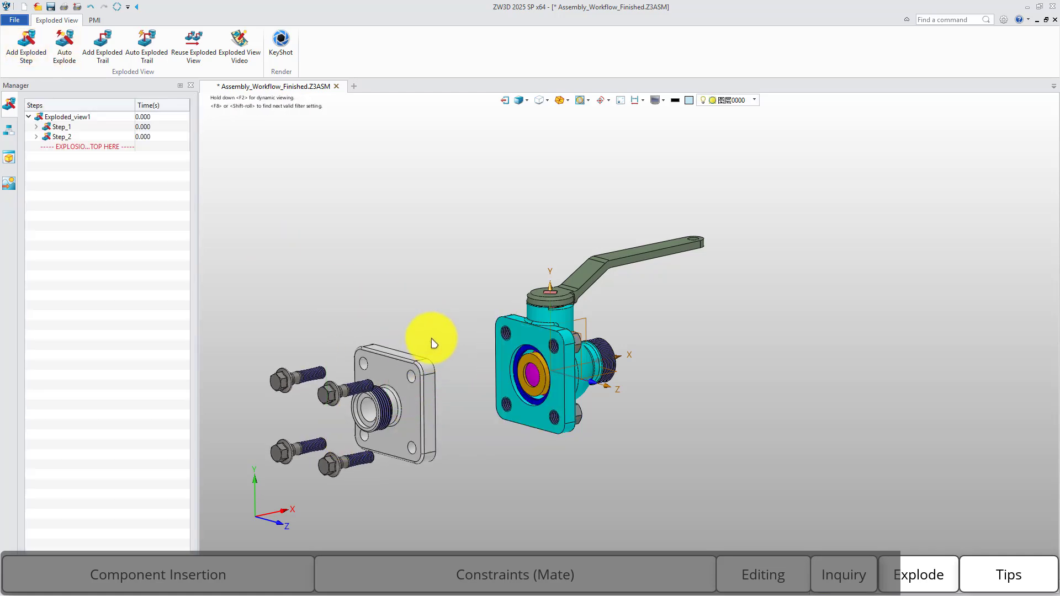
{"action": "right_click_drag", "start_coordinate": [662, 392], "coordinate": [642, 394]}
{"action": "middle_click", "coordinate": [635, 312]}
{"action": "left_click", "coordinate": [580, 280]}
{"action": "left_click_drag", "start_coordinate": [580, 280], "coordinate": [655, 206]}
{"action": "middle_click", "coordinate": [639, 237]}
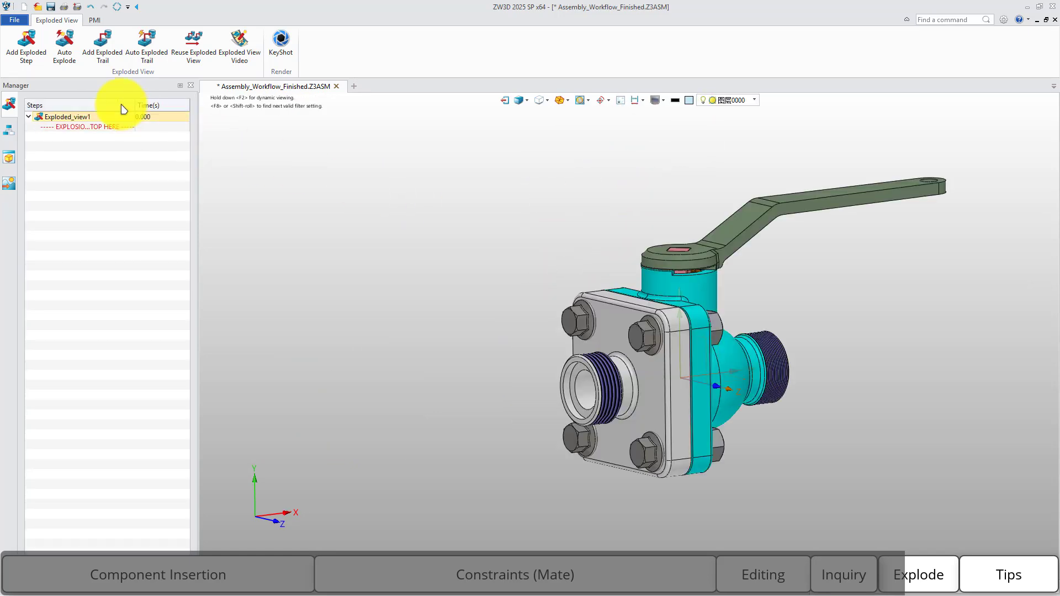
- Auto explode the front cover and its four flange bolts along the -X axis with a distance of 50 mm
{"action": "left_click", "coordinate": [64, 44]}
{"action": "left_click", "coordinate": [684, 440]}
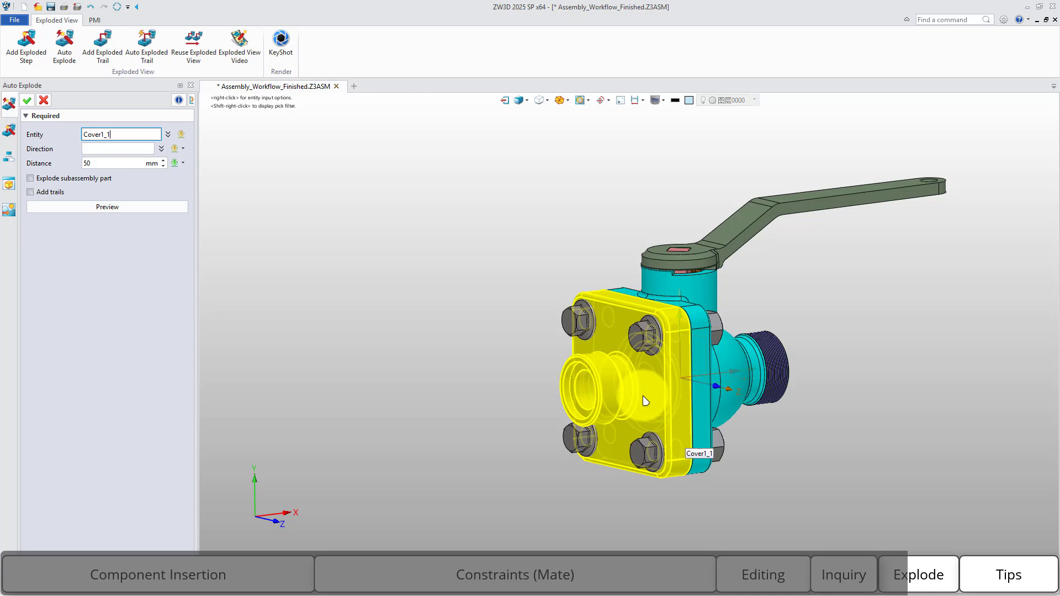
{"action": "left_click", "coordinate": [646, 341]}
{"action": "left_click", "coordinate": [585, 324]}
{"action": "left_click", "coordinate": [579, 438]}
{"action": "left_click", "coordinate": [651, 457]}
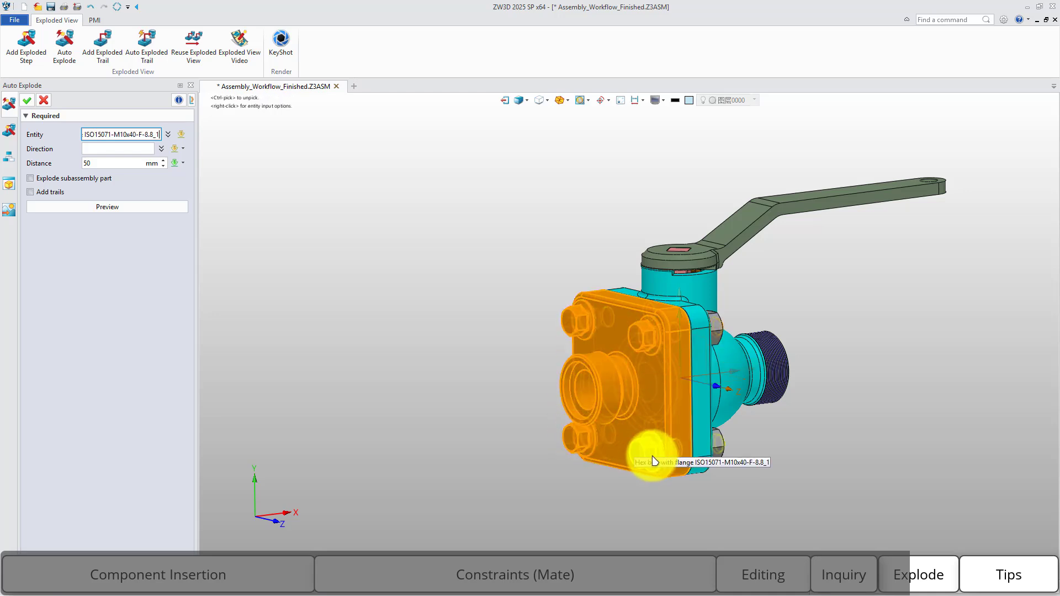
{"action": "left_click", "coordinate": [116, 148]}
{"action": "right_click", "coordinate": [423, 288]}
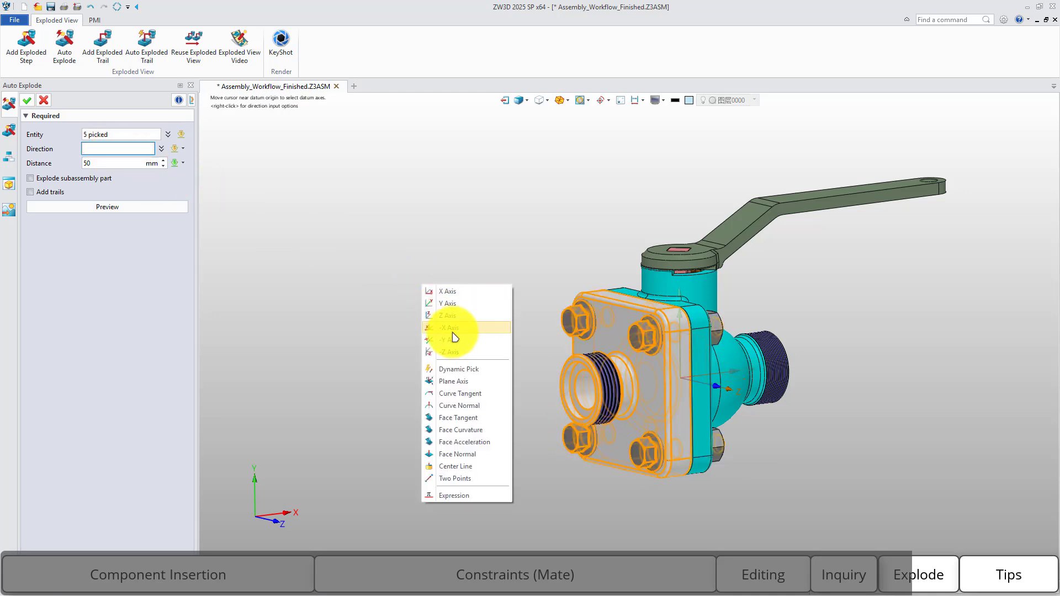
{"action": "left_click", "coordinate": [422, 310]}
{"action": "left_click", "coordinate": [84, 213]}
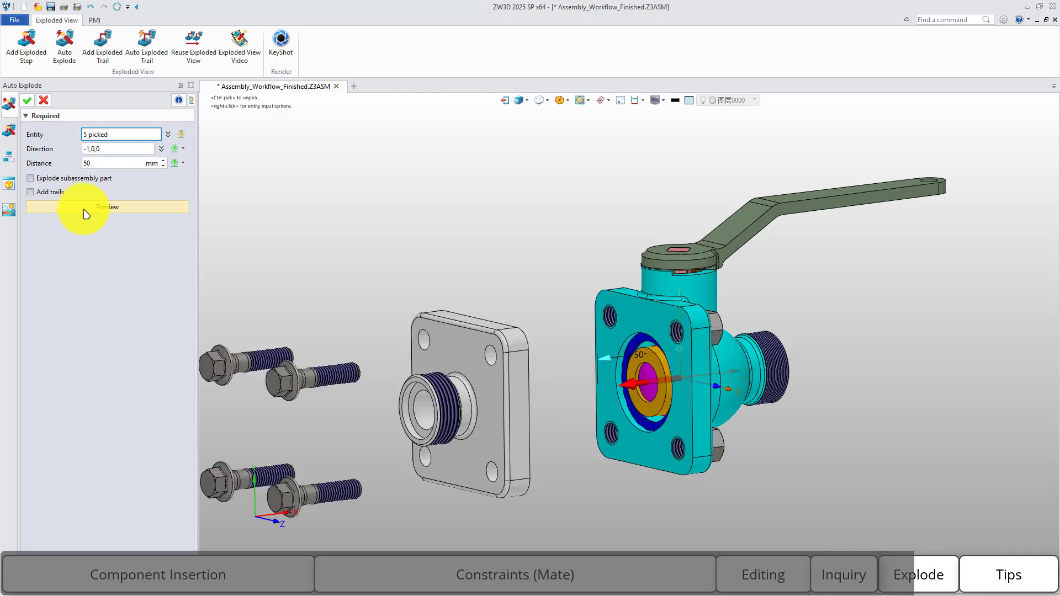
{"action": "left_click", "coordinate": [27, 100]}
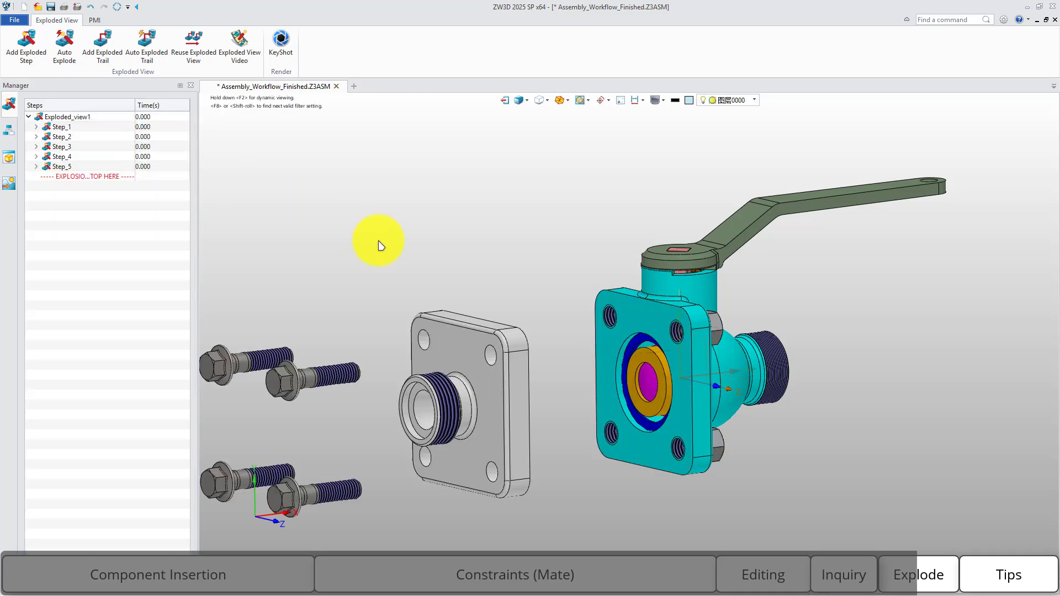
- Save the explosion process of Exploded_view1 as the video Untitled001.mp4 on the Desktop
{"action": "scroll", "coordinate": [411, 239], "scroll_direction": "down", "scroll_amount": 2}
{"action": "middle_click_drag", "start_coordinate": [379, 213], "coordinate": [422, 221]}
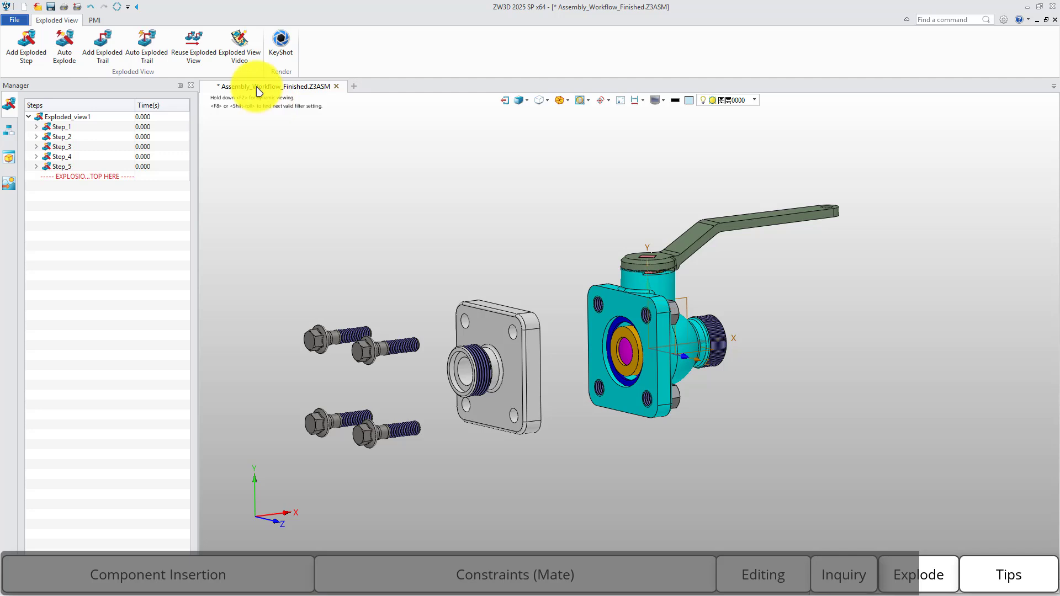
{"action": "left_click", "coordinate": [240, 62]}
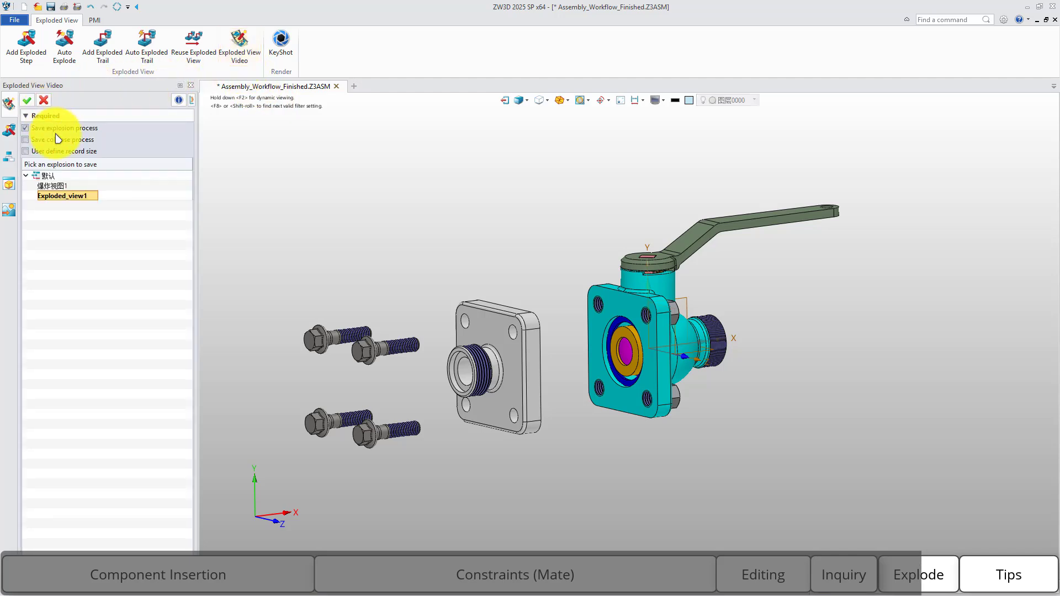
{"action": "left_click", "coordinate": [27, 100]}
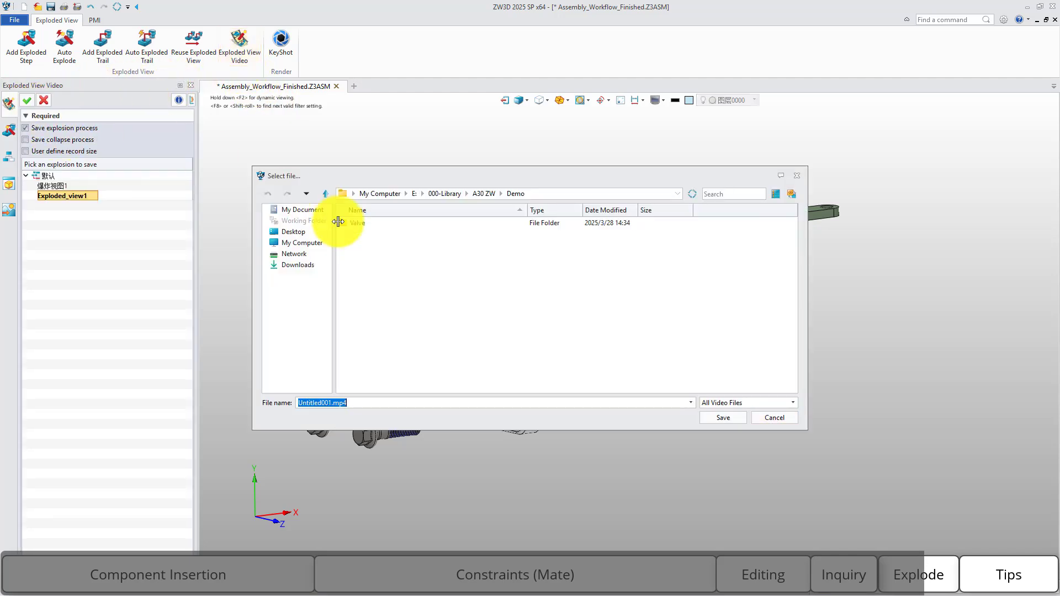
{"action": "left_click", "coordinate": [298, 233]}
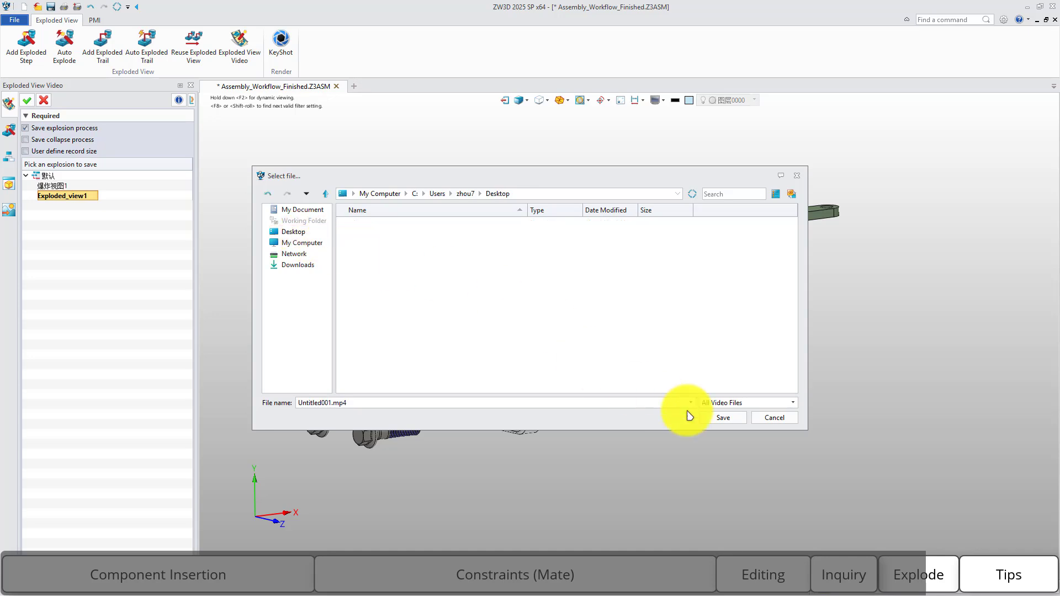
{"action": "left_click", "coordinate": [730, 422]}
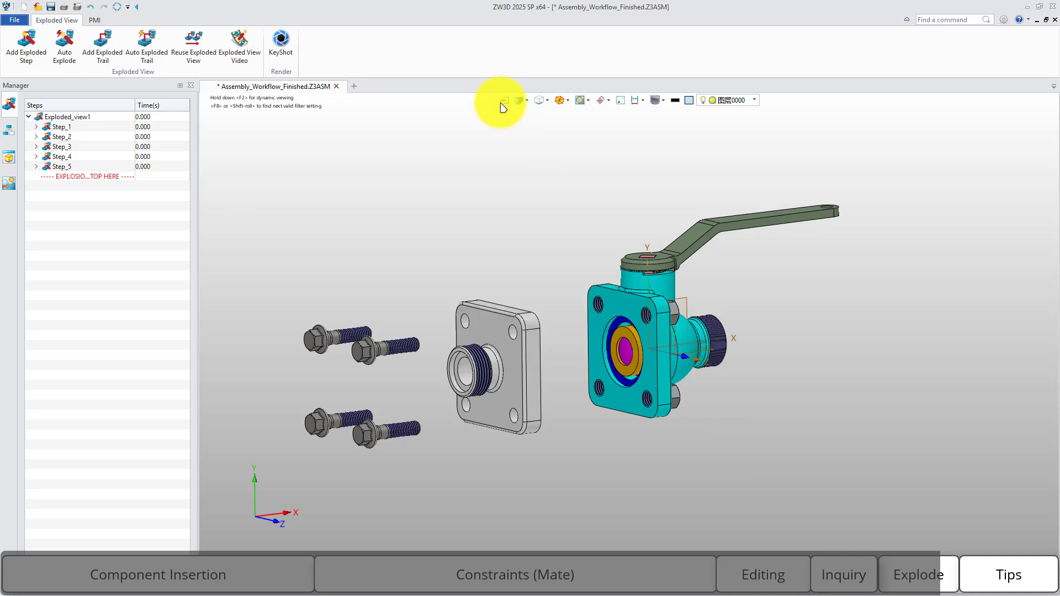
- Return to the main assembly and activate Exploded_view1 from its default configuration
{"action": "left_click", "coordinate": [506, 101]}
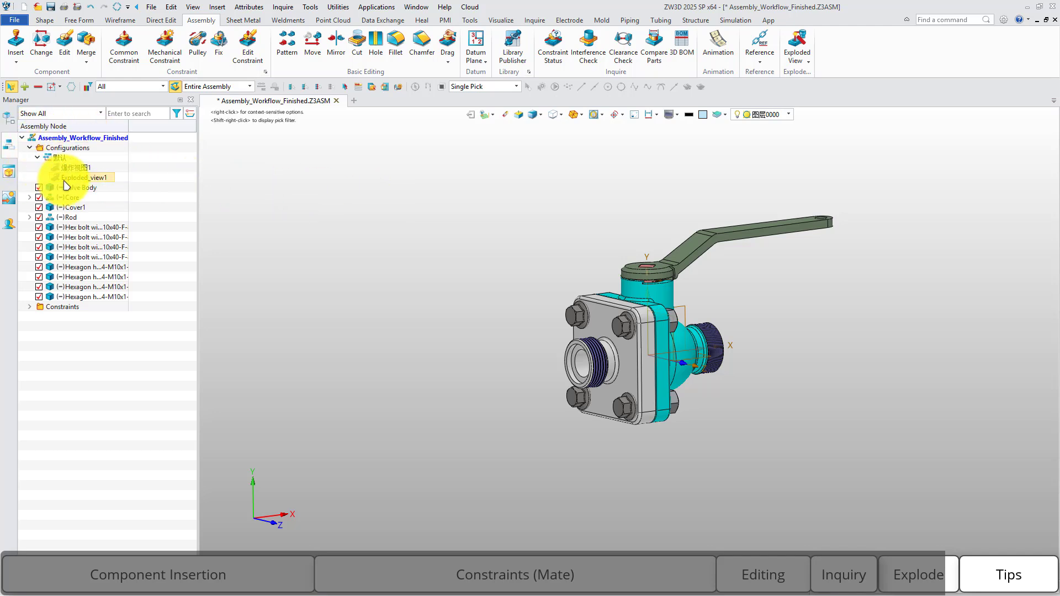
{"action": "left_click", "coordinate": [97, 179]}
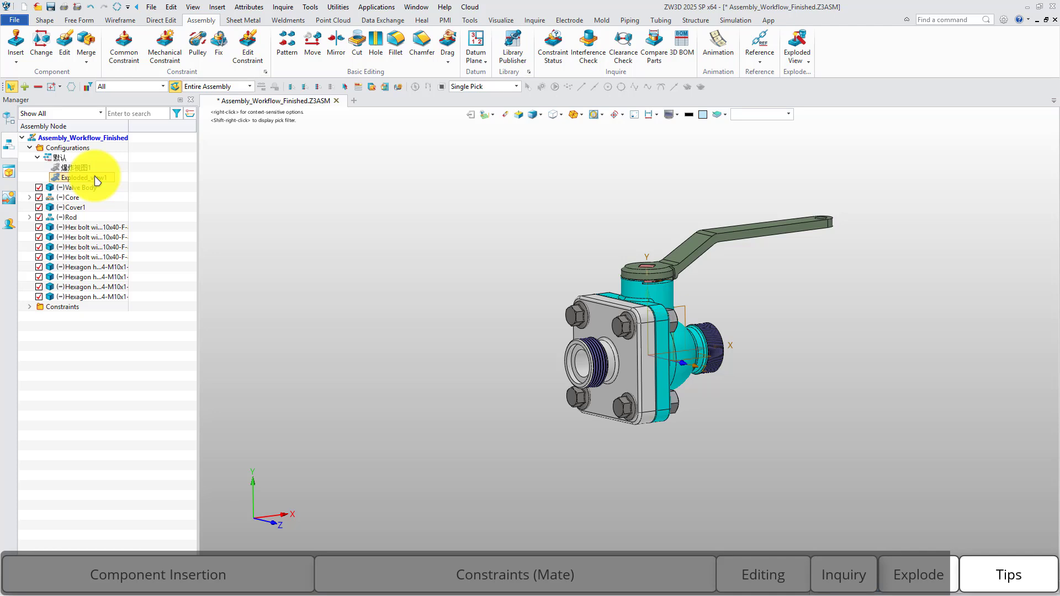
{"action": "double_click", "coordinate": [97, 180]}
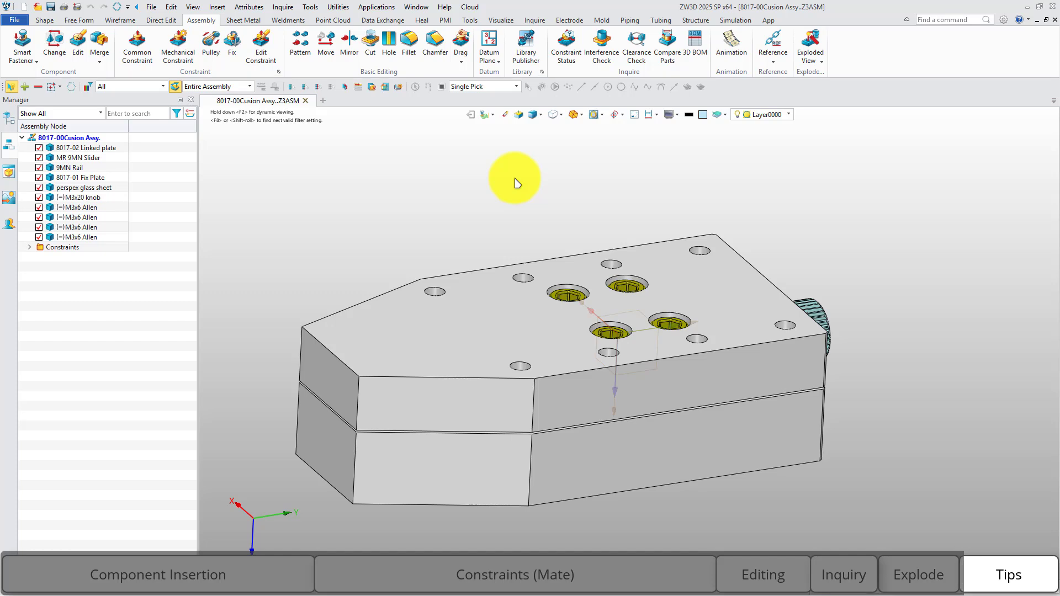
- Insert smart fasteners in the linked plate's top face holes: ISO4014 hex head bolts, diameter 3 mm, length 20 mm, with plain normal washers on top
{"action": "left_click", "coordinate": [20, 42]}
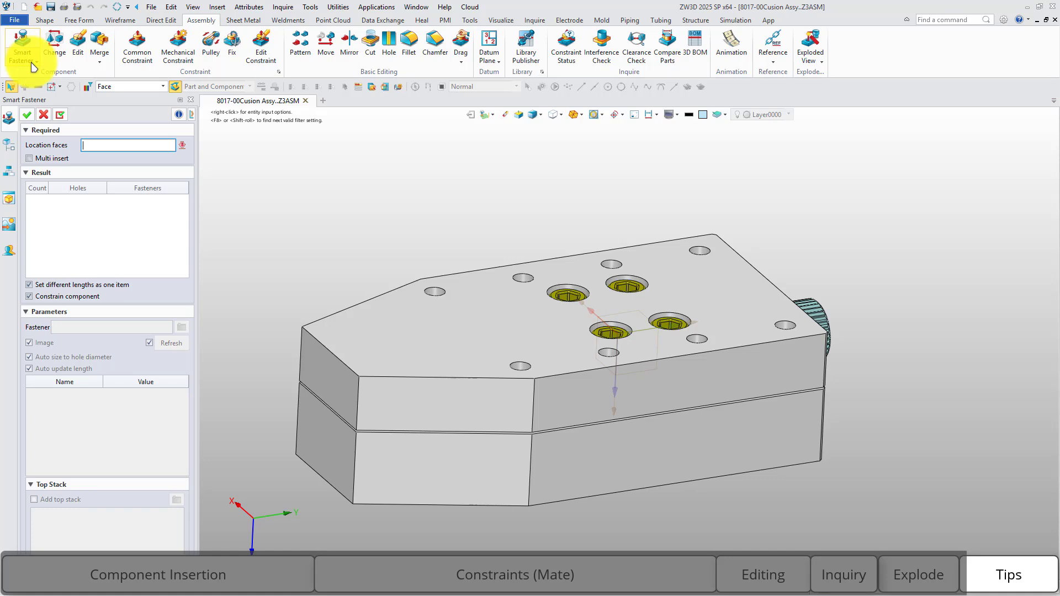
{"action": "left_click", "coordinate": [420, 327]}
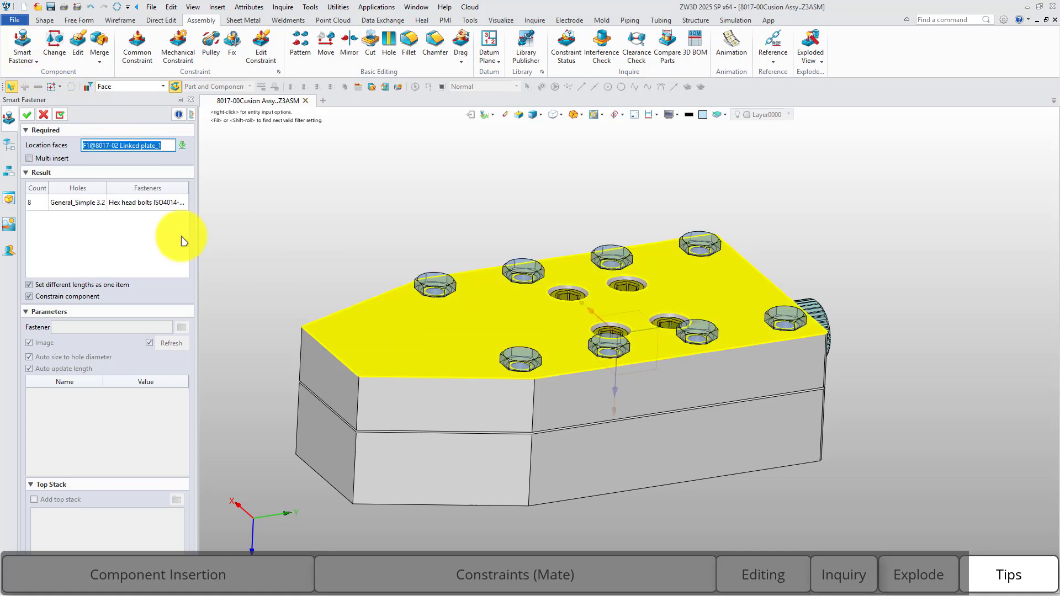
{"action": "left_click", "coordinate": [113, 203]}
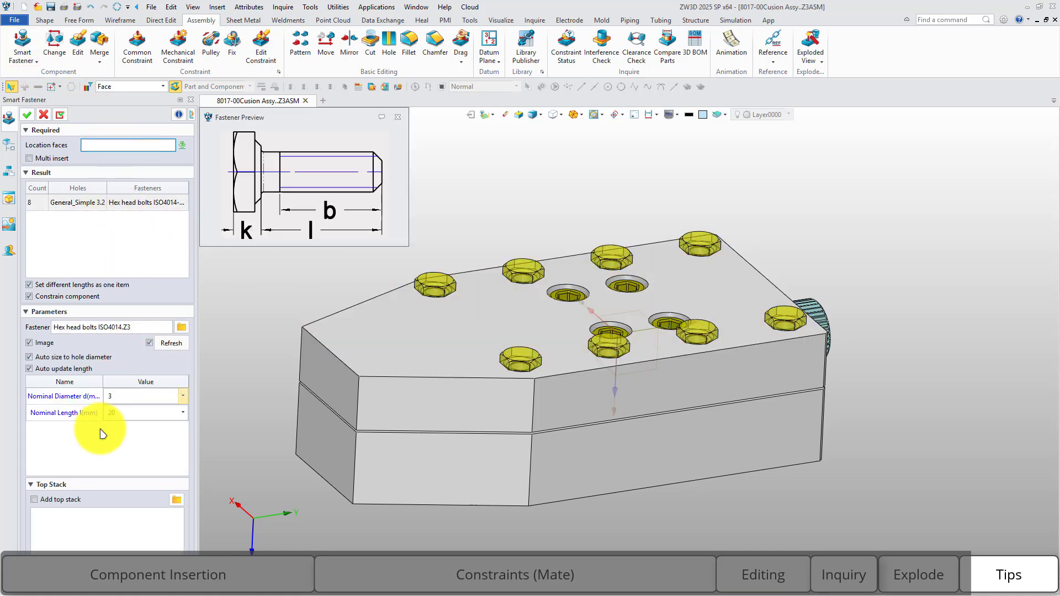
{"action": "left_click", "coordinate": [58, 502]}
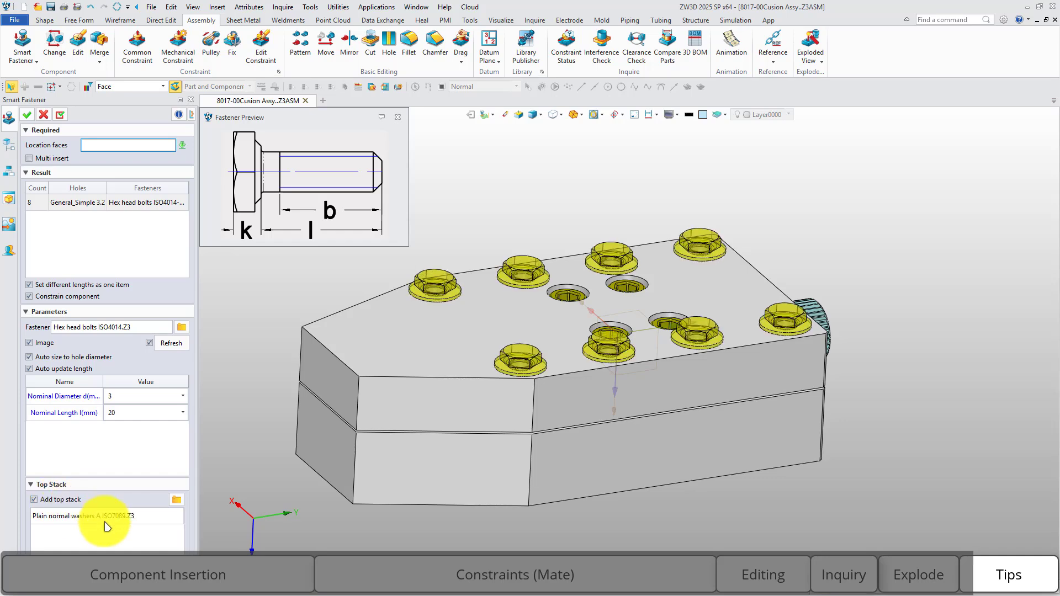
{"action": "middle_click", "coordinate": [278, 456]}
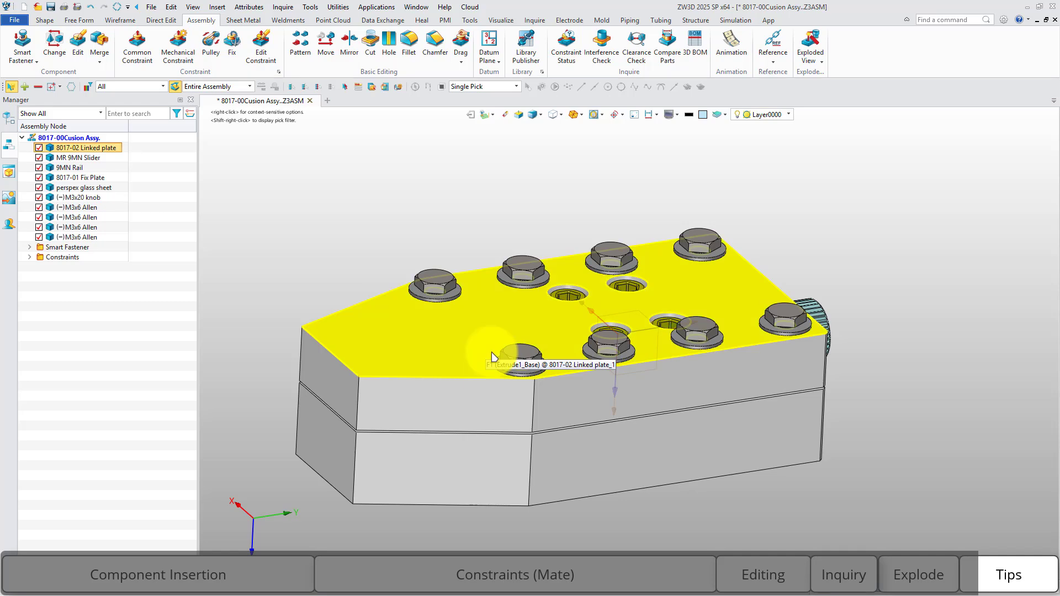
{"action": "scroll", "coordinate": [502, 365], "scroll_direction": "up", "scroll_amount": 5}
{"action": "scroll", "coordinate": [522, 383], "scroll_direction": "down", "scroll_amount": 5}
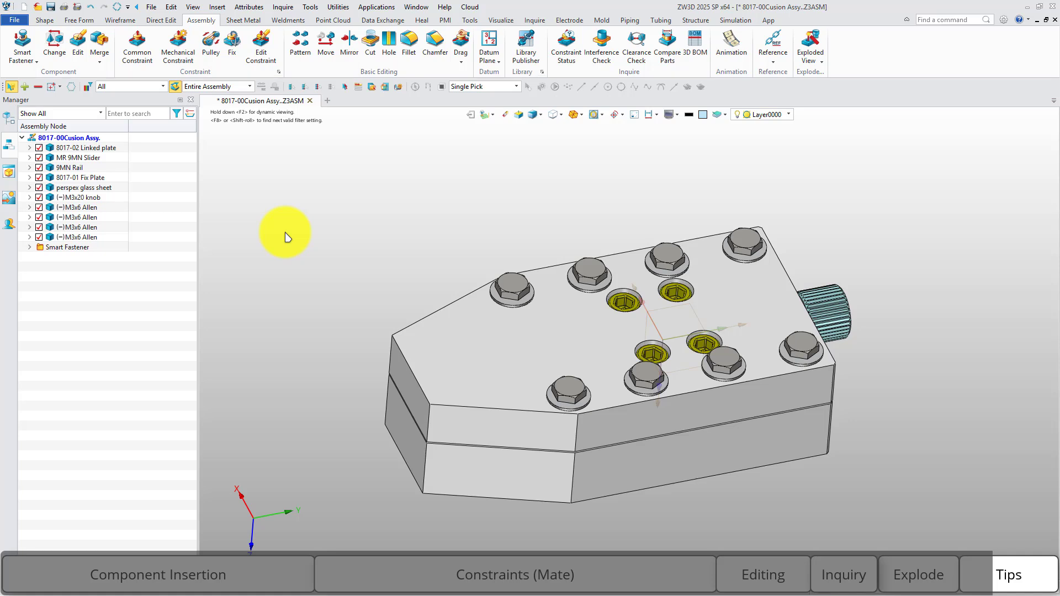
- Open the first M3x6 Allen screw's constraints for editing and examine the screw in its separate preview window
{"action": "right_click", "coordinate": [81, 208]}
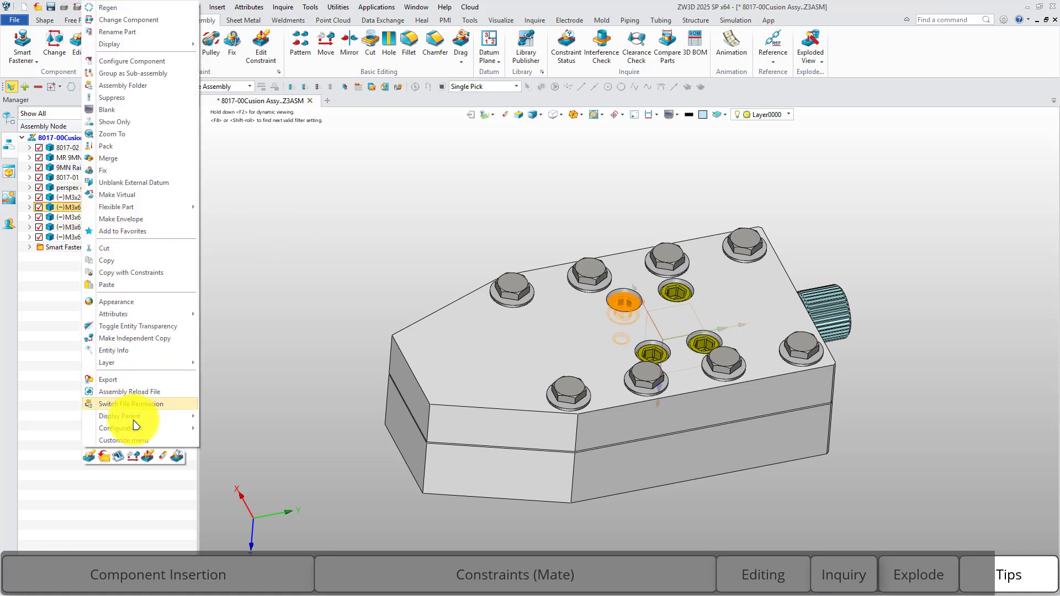
{"action": "left_click", "coordinate": [147, 457]}
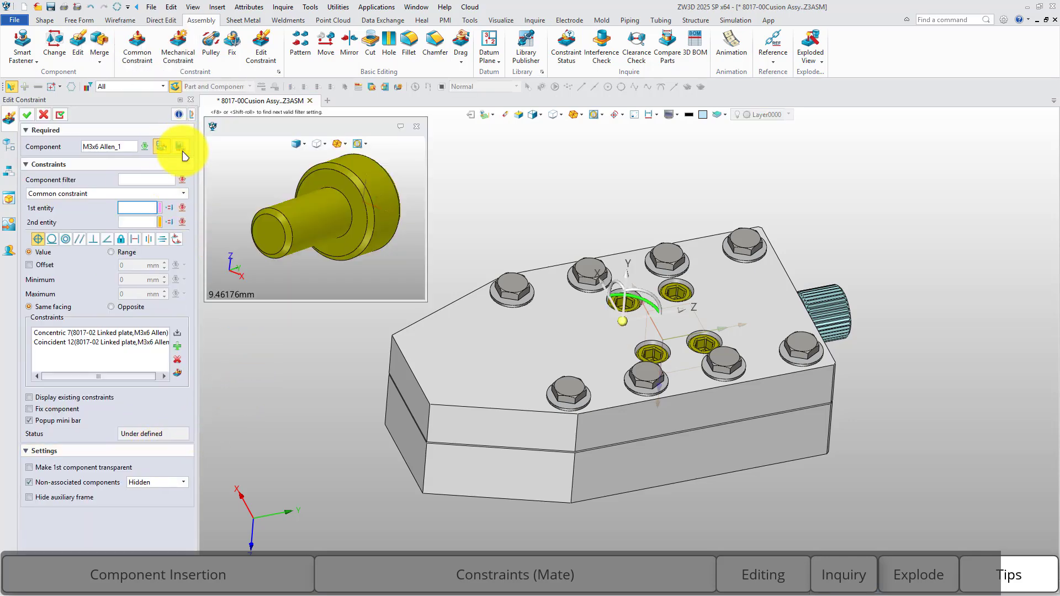
{"action": "left_click", "coordinate": [360, 198]}
{"action": "right_click_drag", "start_coordinate": [337, 213], "coordinate": [347, 191]}
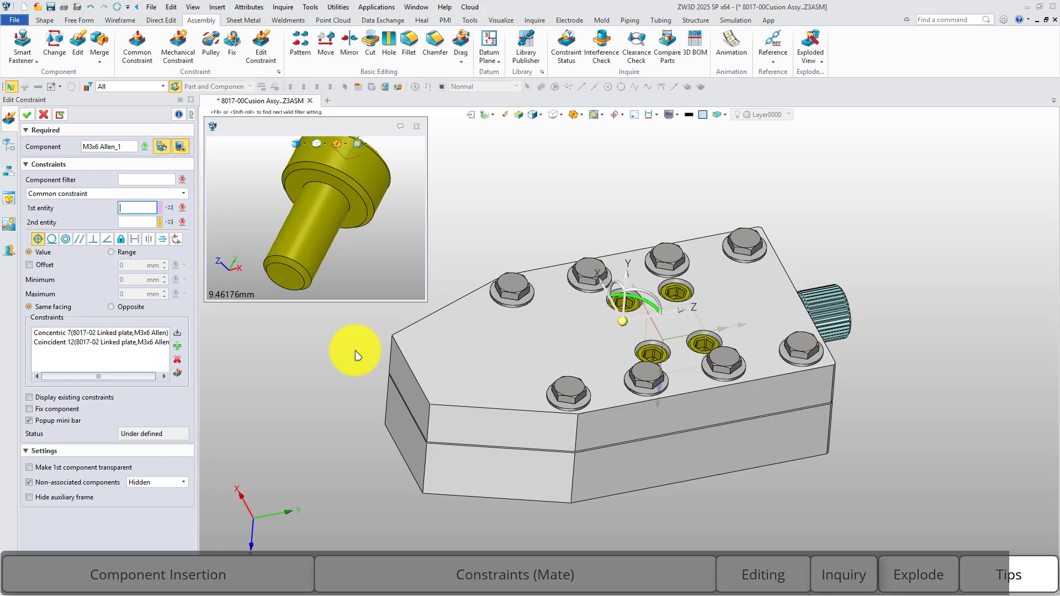
- Bring up the list of overlapping entities beside the first Allen screw's hole for picking the first constraint entity
{"action": "scroll", "coordinate": [596, 298], "scroll_direction": "up", "scroll_amount": 5}
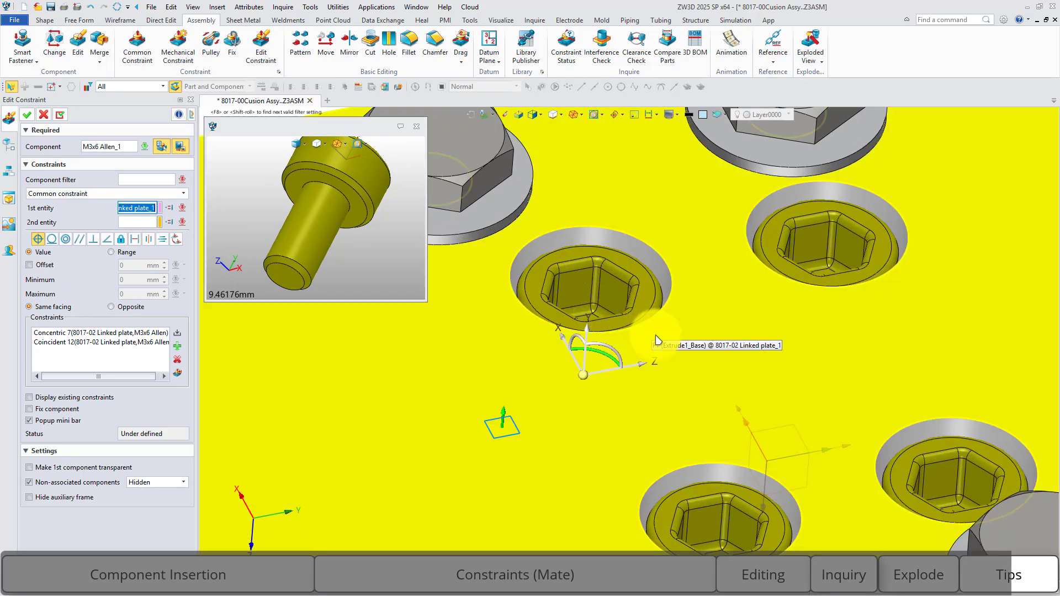
{"action": "right_click", "coordinate": [658, 340]}
{"action": "left_click", "coordinate": [688, 339]}
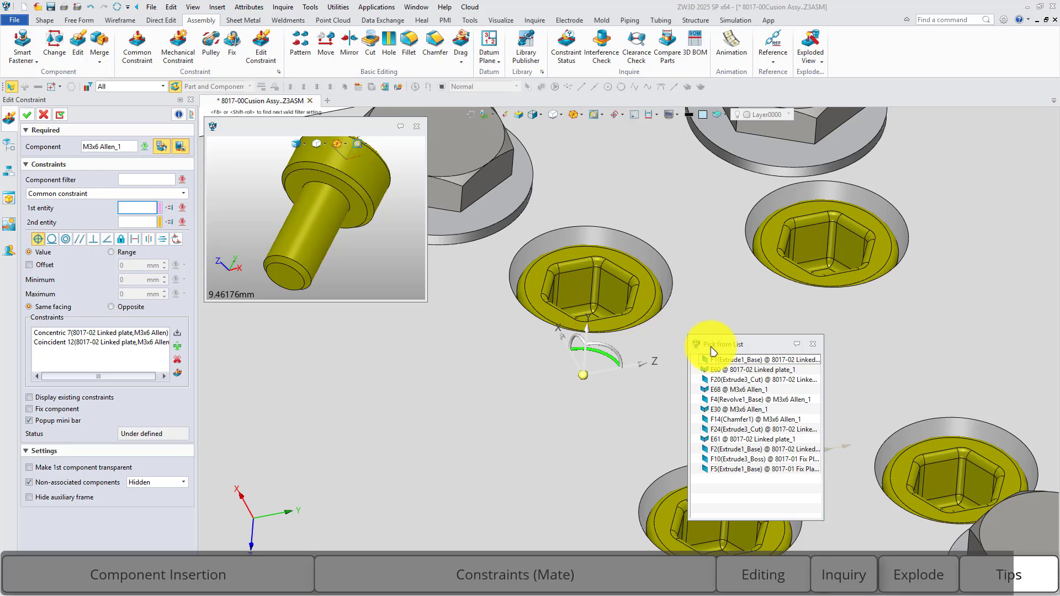
{"action": "left_click", "coordinate": [747, 462]}
{"action": "scroll", "coordinate": [743, 445], "scroll_direction": "down", "scroll_amount": 3}
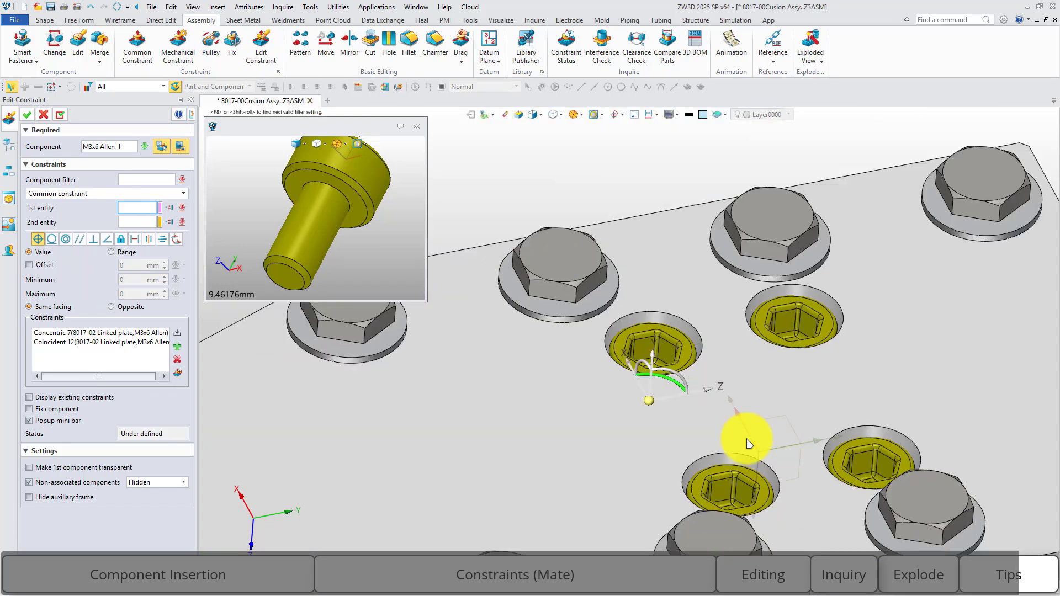